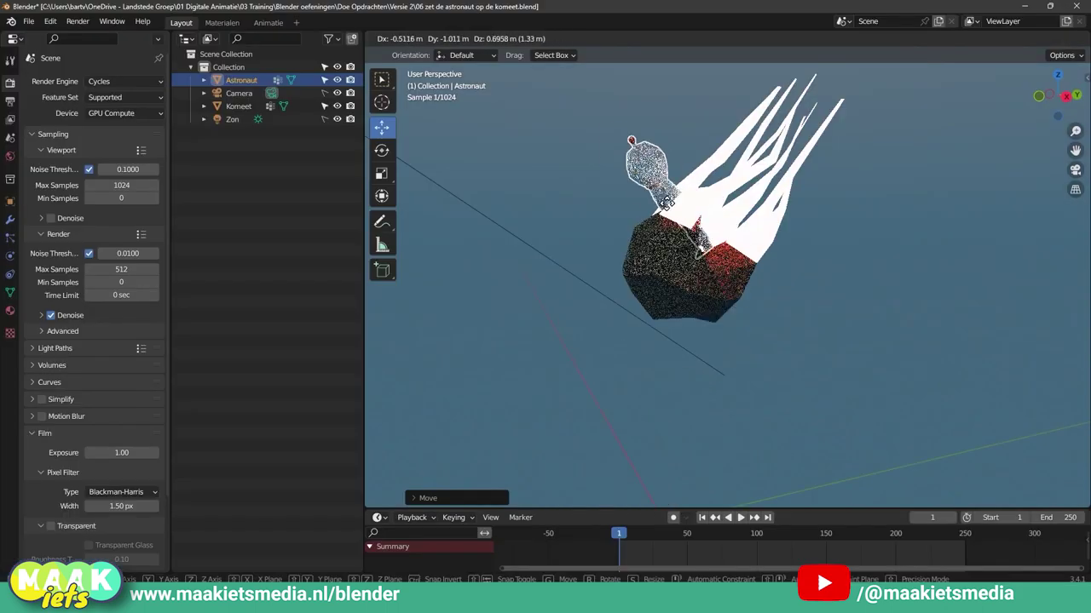
Step: Advance the slide build so the Heleboel bullet becomes the current point
{"action": "middle_click_drag", "start_coordinate": [750, 319], "coordinate": [774, 290]}
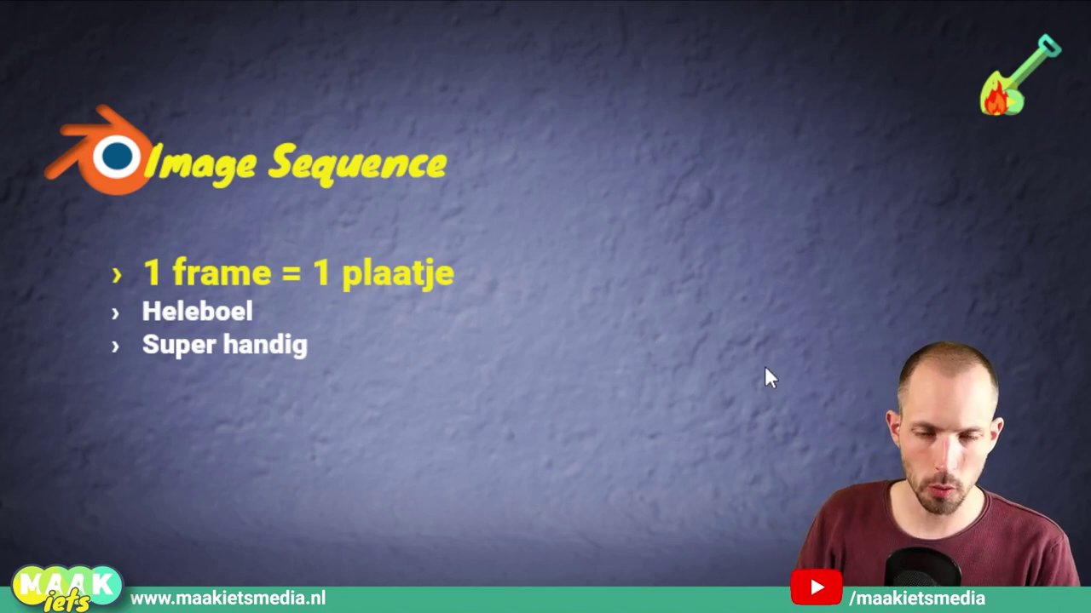
{"action": "left_click", "coordinate": [730, 325]}
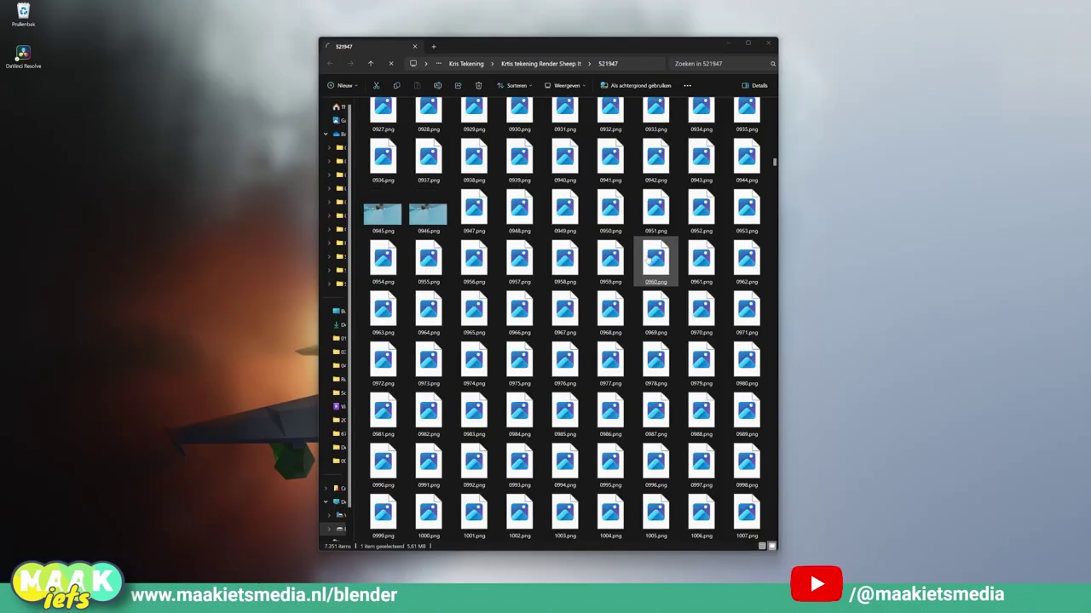
{"action": "scroll", "coordinate": [529, 307], "scroll_direction": "down", "scroll_amount": 5}
{"action": "scroll", "coordinate": [532, 307], "scroll_direction": "down", "scroll_amount": 5}
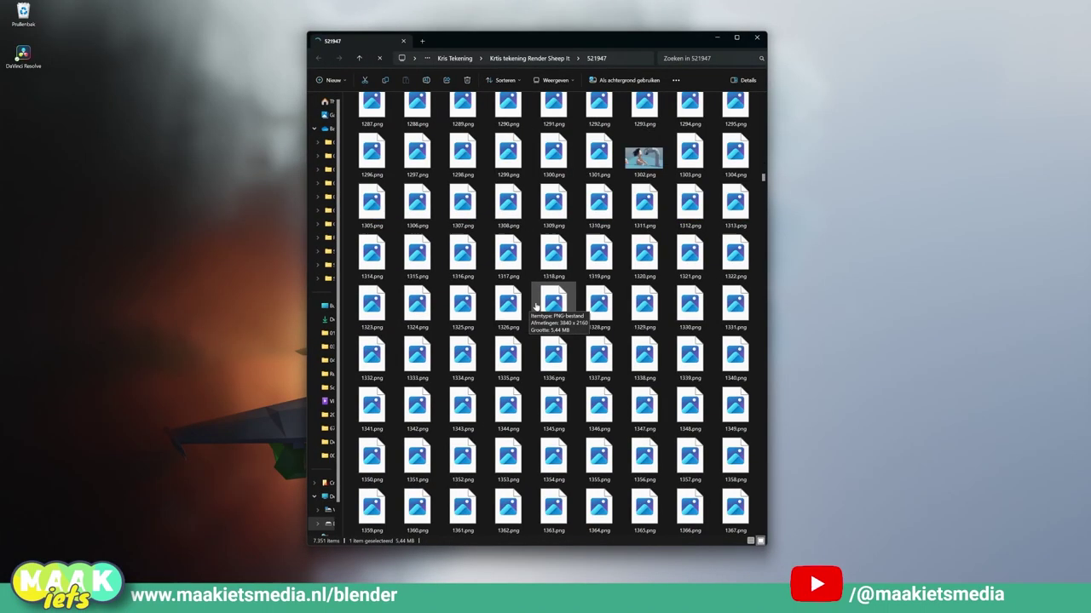
{"action": "scroll", "coordinate": [535, 307], "scroll_direction": "down", "scroll_amount": 5}
{"action": "scroll", "coordinate": [536, 309], "scroll_direction": "down", "scroll_amount": 5}
{"action": "left_click", "coordinate": [537, 309]}
{"action": "scroll", "coordinate": [537, 307], "scroll_direction": "down", "scroll_amount": 5}
{"action": "scroll", "coordinate": [537, 307], "scroll_direction": "down", "scroll_amount": 5}
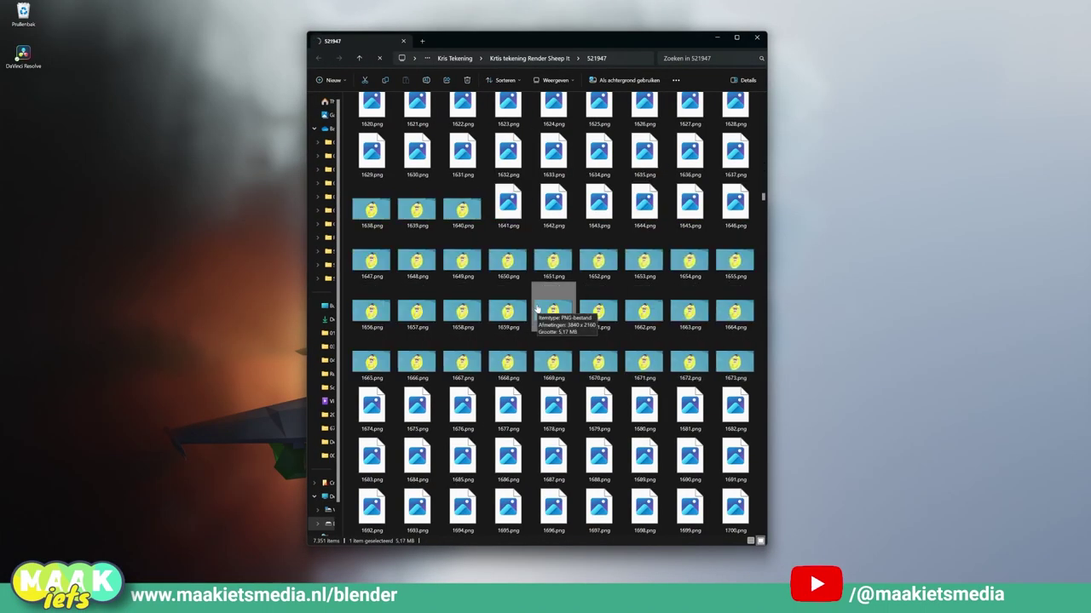
{"action": "scroll", "coordinate": [537, 307], "scroll_direction": "down", "scroll_amount": 5}
{"action": "left_click", "coordinate": [539, 305]}
{"action": "scroll", "coordinate": [542, 308], "scroll_direction": "down", "scroll_amount": 12}
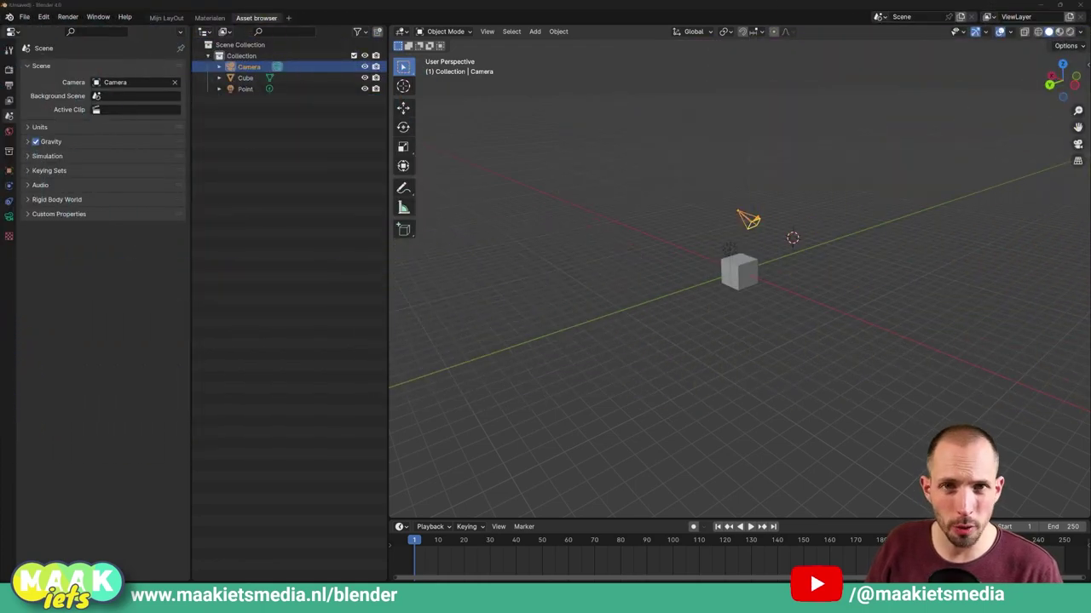
Step: Split the 3D viewport top-and-bottom and switch the lower half to an empty Video Sequencer
{"action": "middle_click_drag", "start_coordinate": [834, 228], "coordinate": [787, 213]}
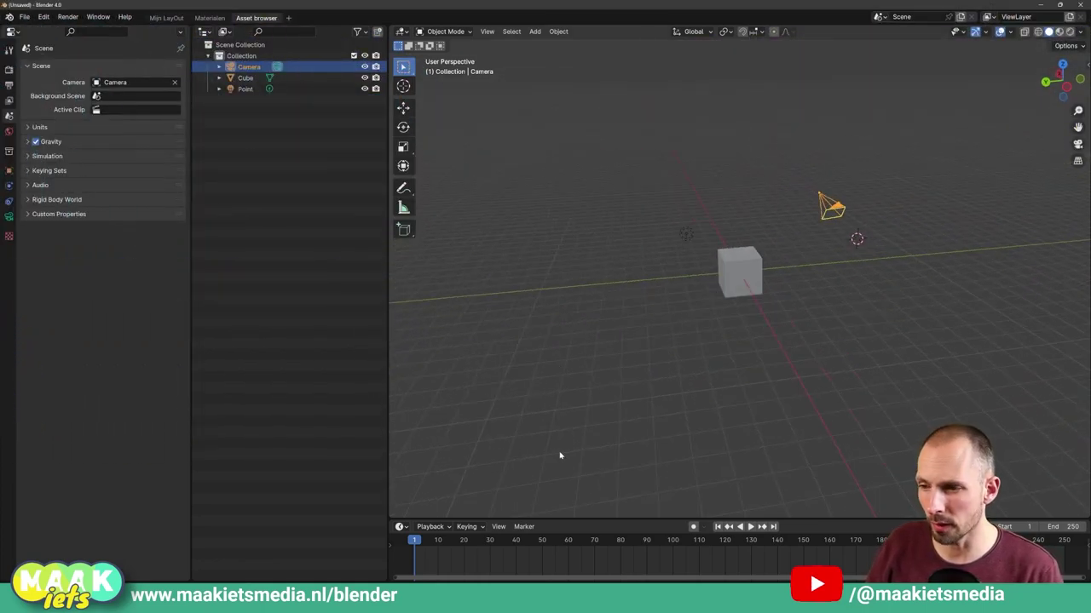
{"action": "mouse_move", "coordinate": [584, 520]}
{"action": "left_mouse_down"}
{"action": "mouse_move", "coordinate": [588, 482]}
{"action": "mouse_move", "coordinate": [589, 502]}
{"action": "left_mouse_up"}
{"action": "right_click", "coordinate": [387, 360]}
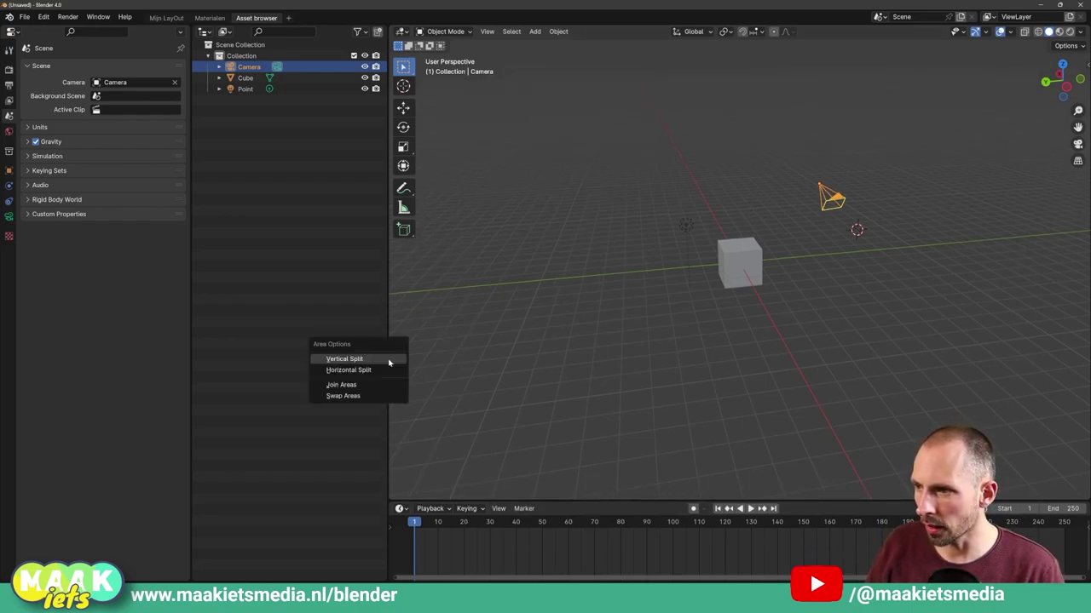
{"action": "left_click", "coordinate": [377, 361]}
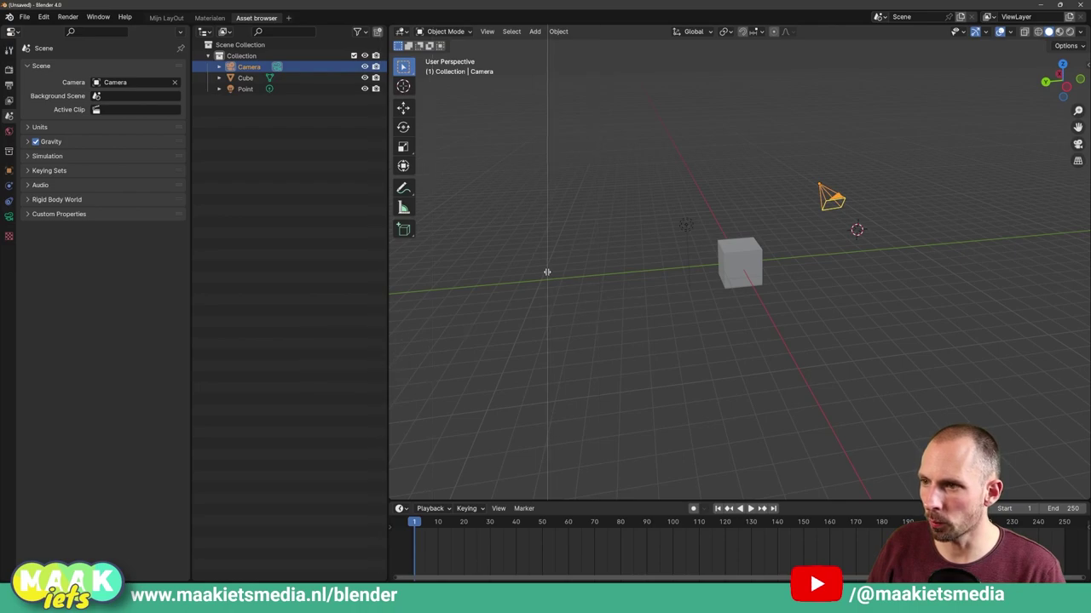
{"action": "right_click", "coordinate": [389, 300]}
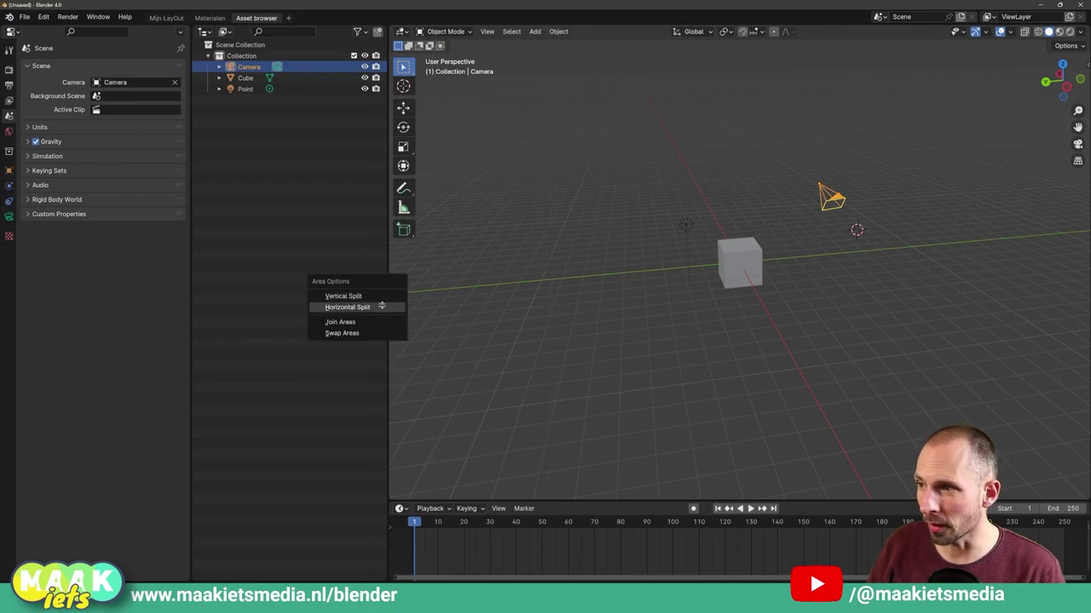
{"action": "left_click", "coordinate": [377, 305]}
{"action": "left_click", "coordinate": [542, 265]}
{"action": "left_click", "coordinate": [402, 272]}
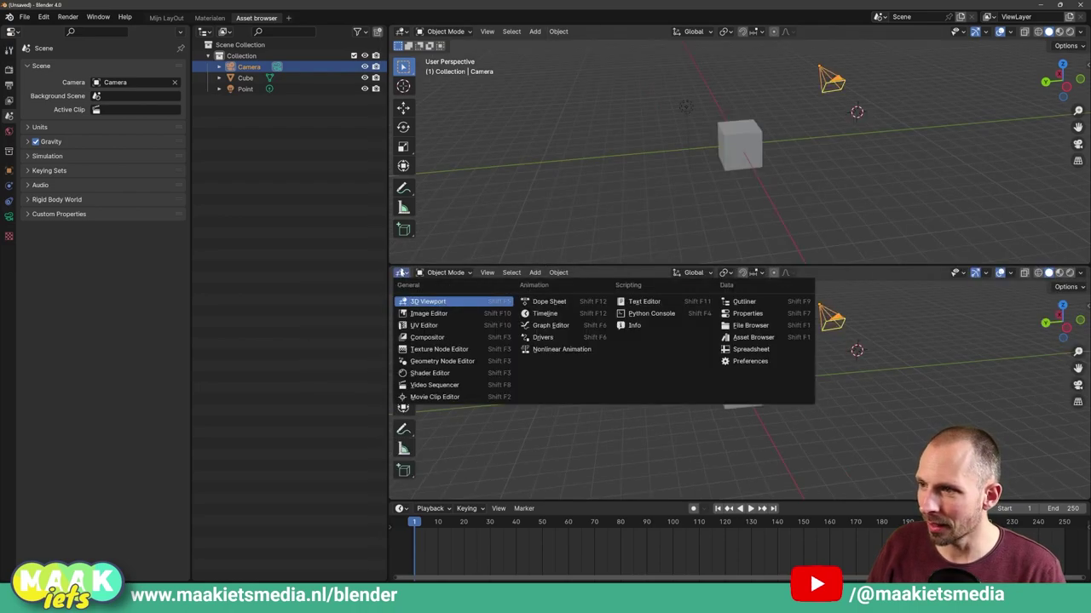
{"action": "left_click", "coordinate": [457, 388]}
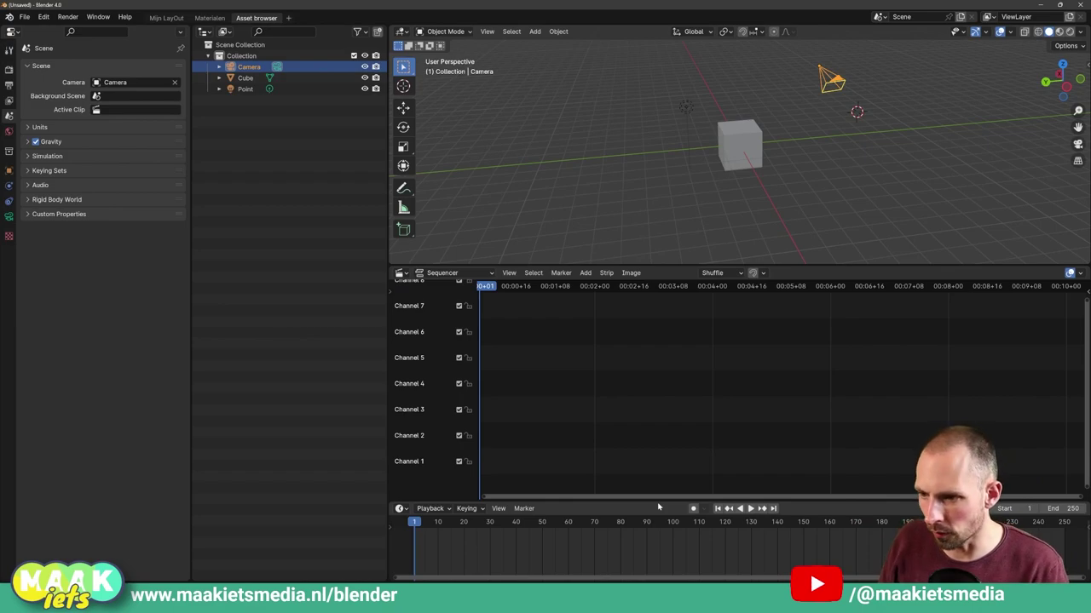
Step: Enlarge the Video Sequencer, pan it to time zero and channel 1, and open its Add menu
{"action": "mouse_move", "coordinate": [657, 503]}
{"action": "left_mouse_down"}
{"action": "mouse_move", "coordinate": [627, 529]}
{"action": "mouse_move", "coordinate": [630, 518]}
{"action": "left_mouse_up"}
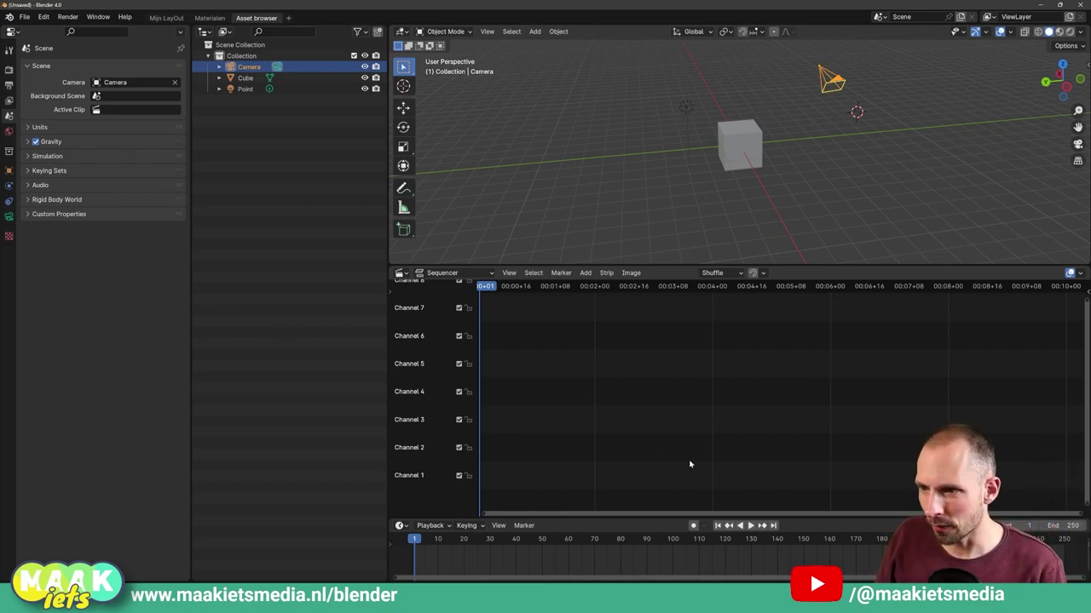
{"action": "mouse_move", "coordinate": [689, 463]}
{"action": "middle_mouse_down"}
{"action": "mouse_move", "coordinate": [750, 370]}
{"action": "mouse_move", "coordinate": [771, 370]}
{"action": "middle_mouse_up"}
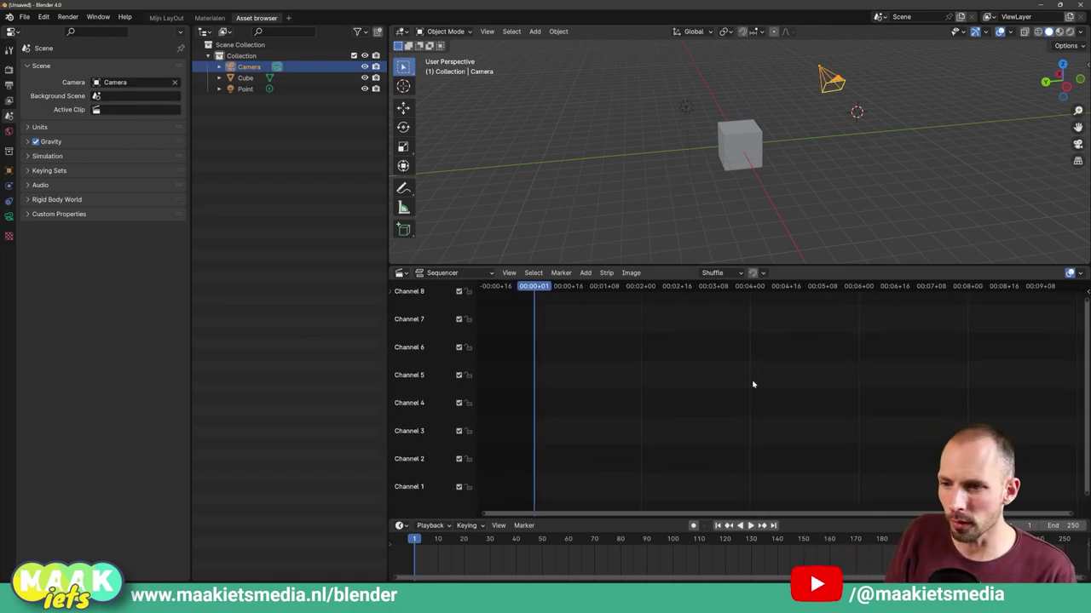
{"action": "middle_click_drag", "start_coordinate": [752, 385], "coordinate": [745, 369]}
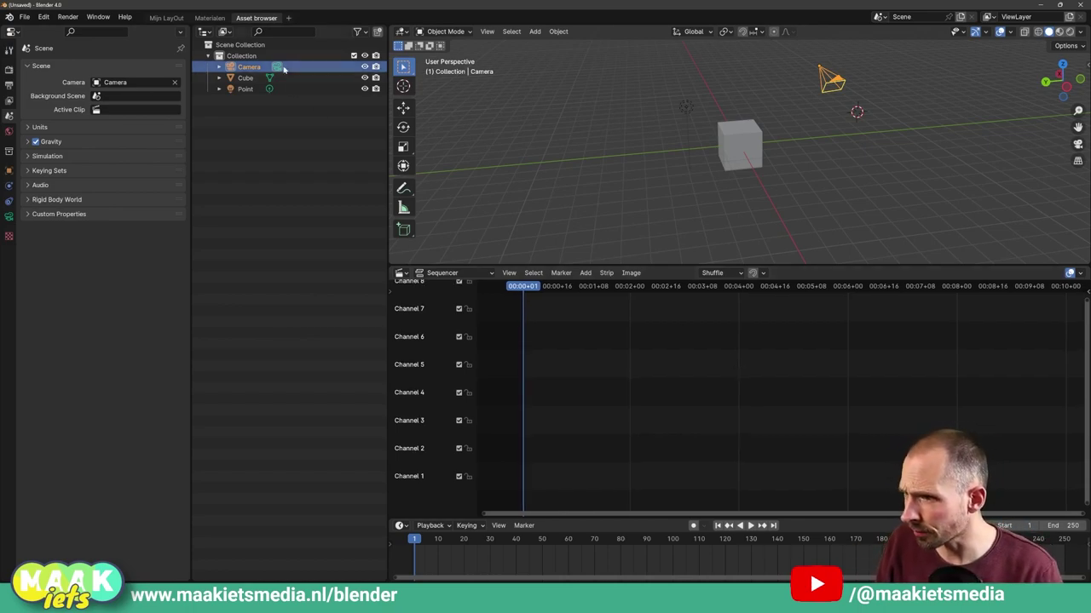
{"action": "left_click", "coordinate": [585, 273]}
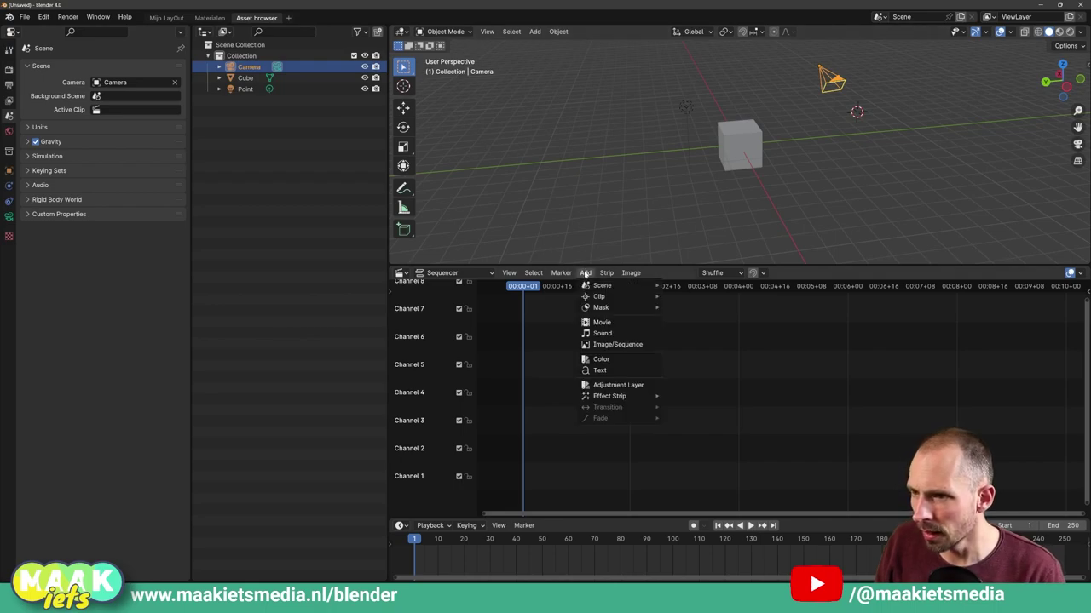
Step: Start an Image/Sequence add and browse to the 521947 render frames folder
{"action": "left_click", "coordinate": [618, 344]}
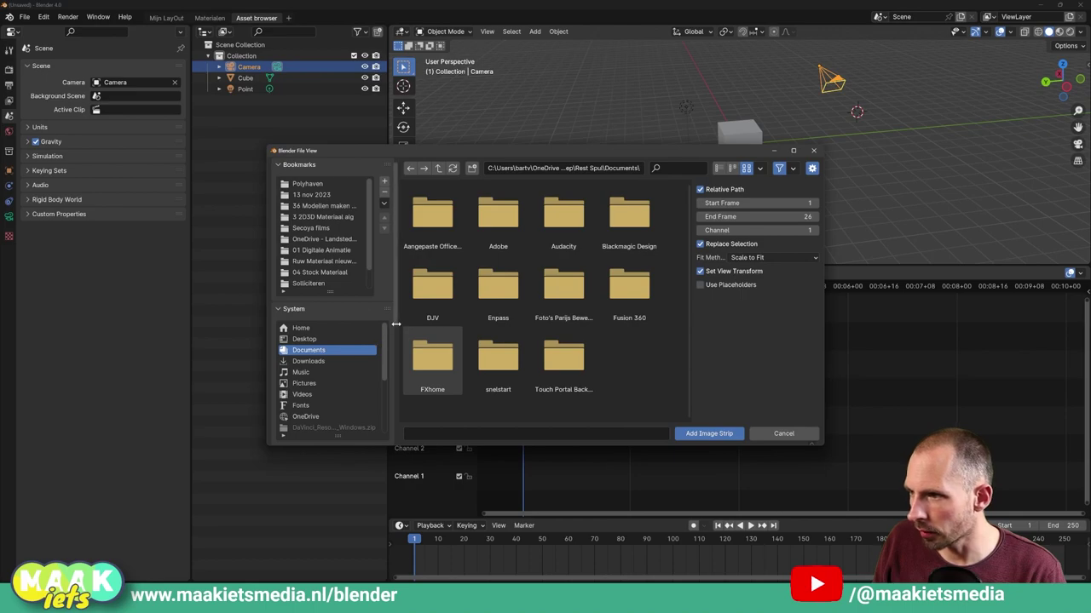
{"action": "scroll", "coordinate": [312, 267], "scroll_direction": "down", "scroll_amount": 2}
{"action": "left_click", "coordinate": [311, 283]}
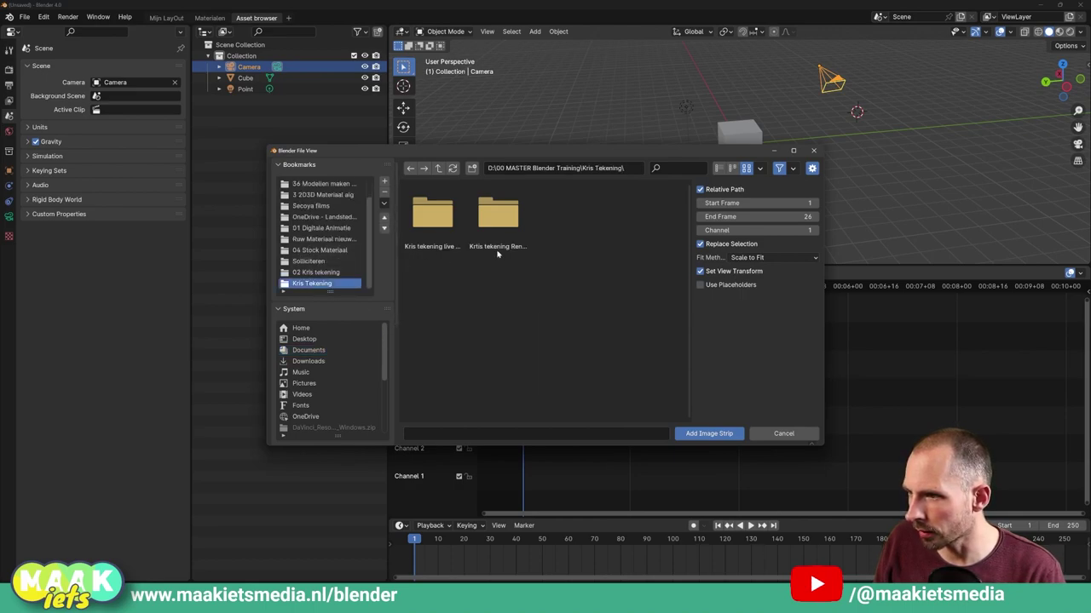
{"action": "left_click", "coordinate": [504, 220]}
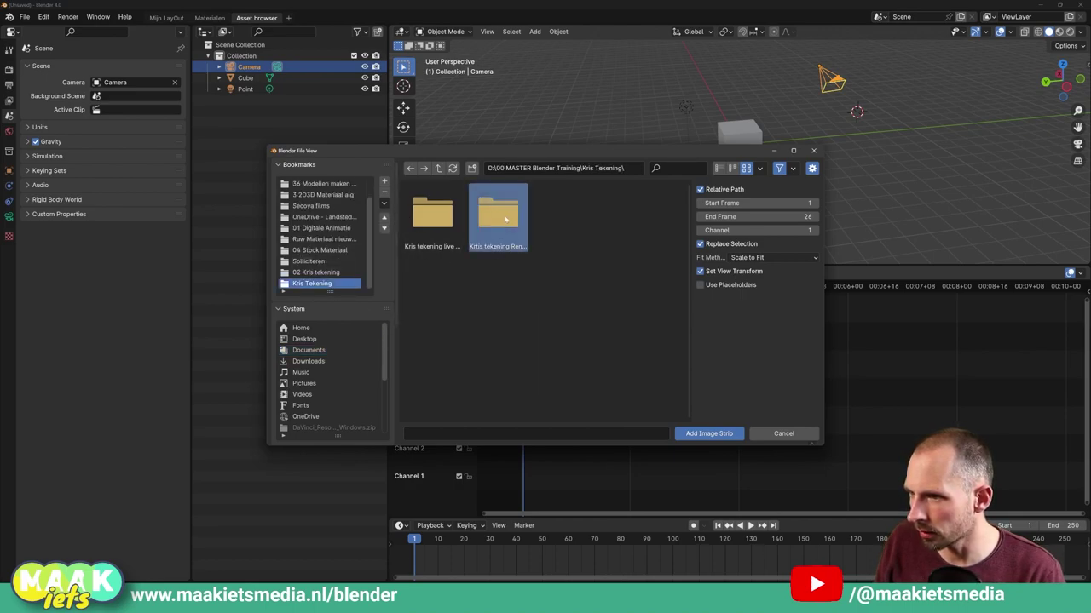
{"action": "double_click", "coordinate": [505, 220]}
{"action": "double_click", "coordinate": [432, 217]}
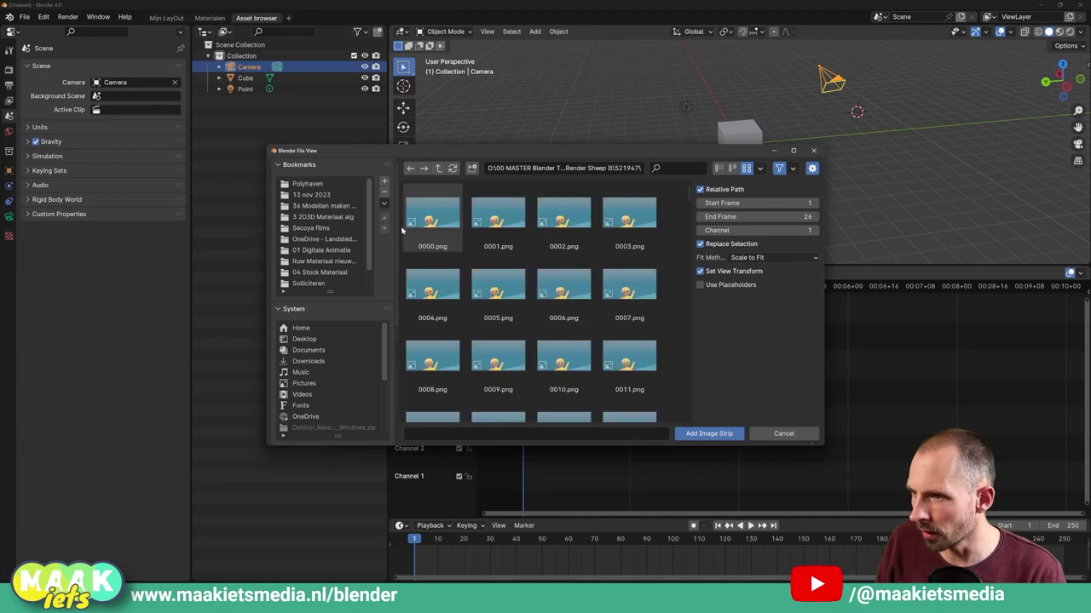
{"action": "scroll", "coordinate": [604, 241], "scroll_direction": "down", "scroll_amount": 2}
{"action": "scroll", "coordinate": [523, 224], "scroll_direction": "up", "scroll_amount": 2}
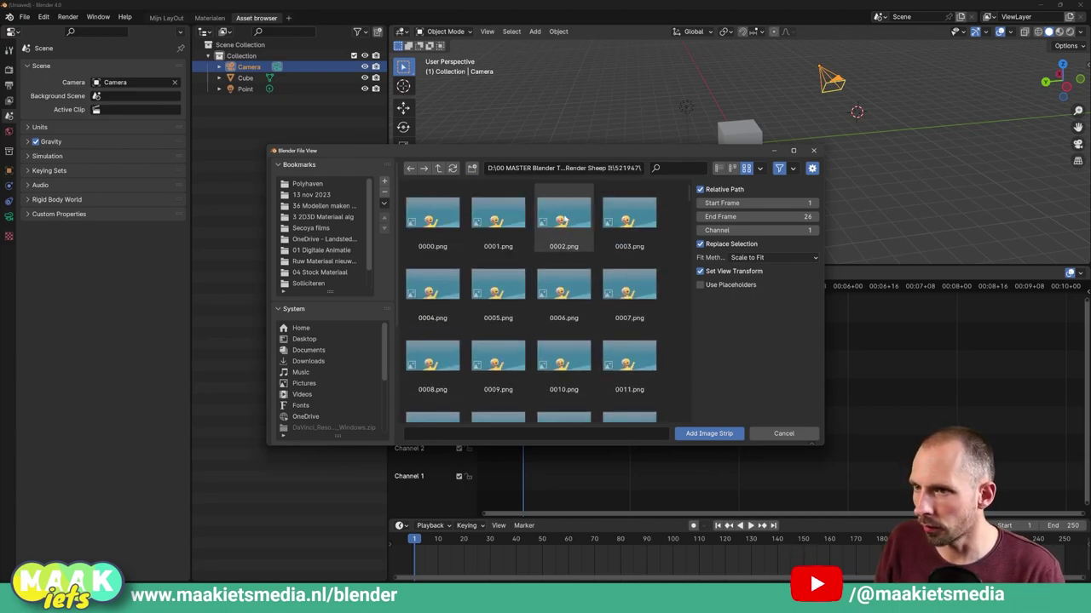
Step: Set End Frame to 7350, select all PNG frames from 0000.png, and add the image strip
{"action": "left_click", "coordinate": [436, 215]}
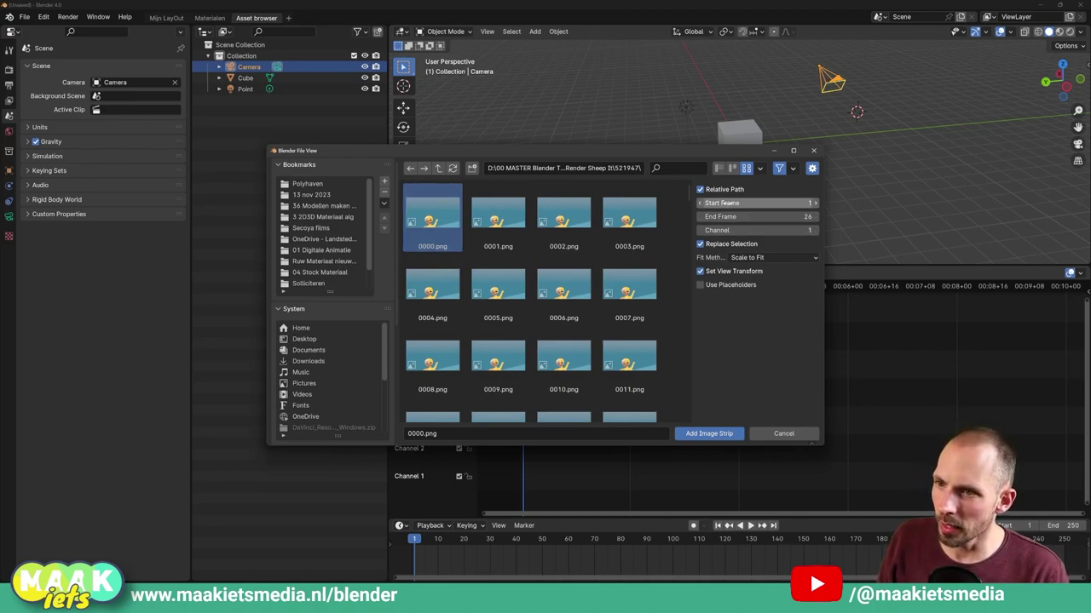
{"action": "left_click", "coordinate": [720, 217]}
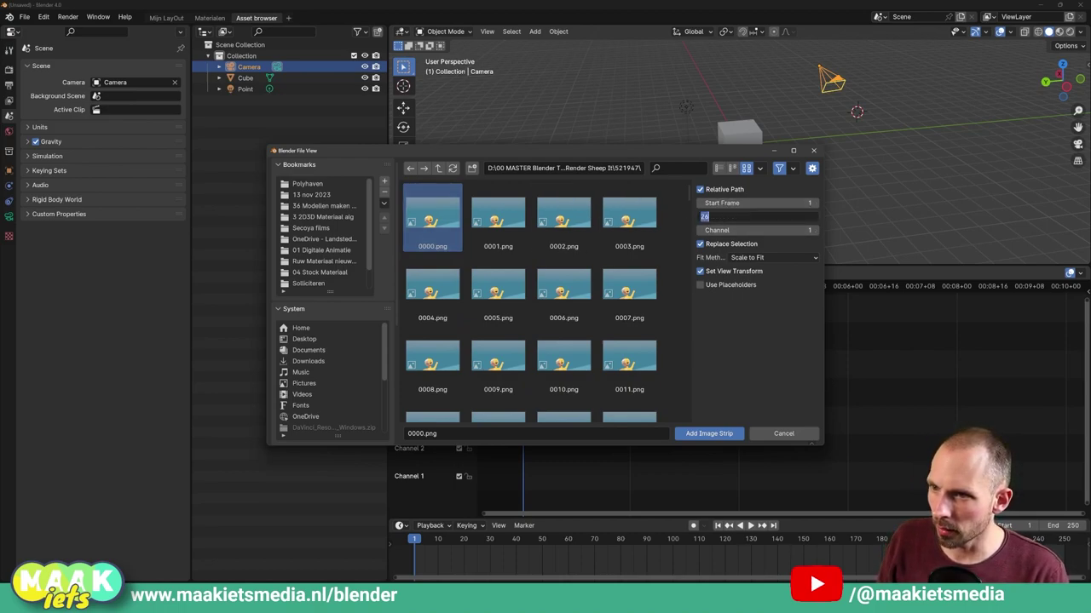
{"action": "key", "text": "Return"}
{"action": "key", "text": "End"}
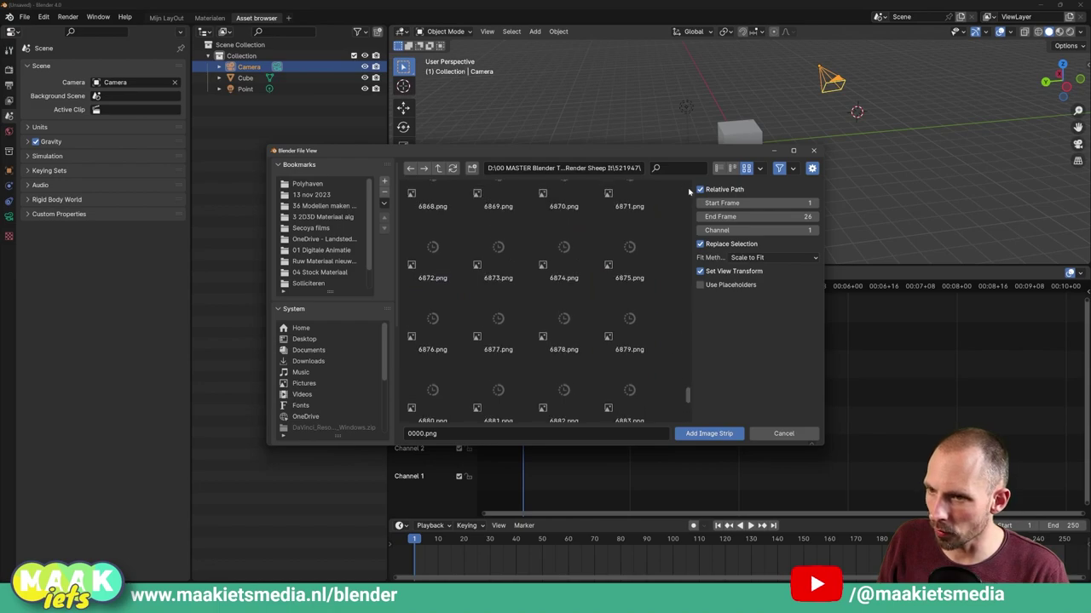
{"action": "scroll", "coordinate": [668, 407], "scroll_direction": "up", "scroll_amount": 10}
{"action": "left_click_drag", "start_coordinate": [691, 399], "coordinate": [689, 423]}
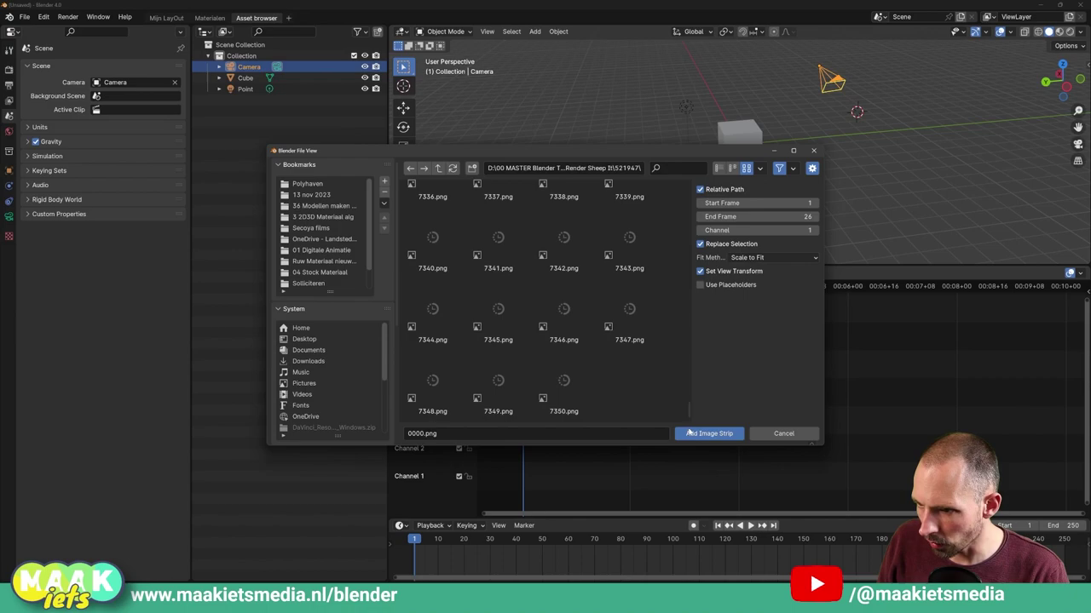
{"action": "left_click", "coordinate": [754, 217]}
{"action": "type", "text": "7350"}
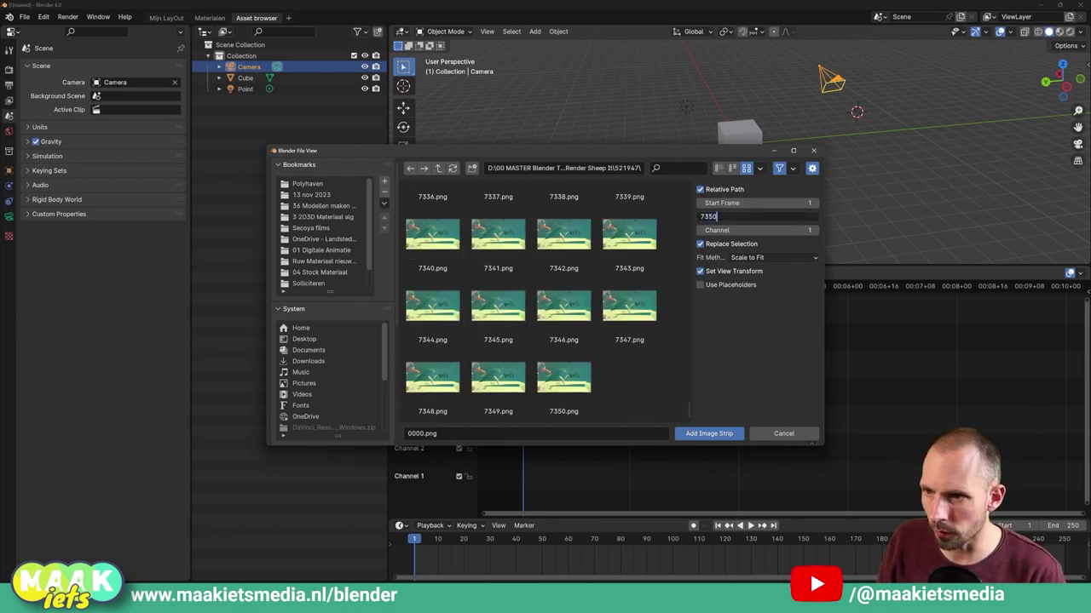
{"action": "key", "text": "Return"}
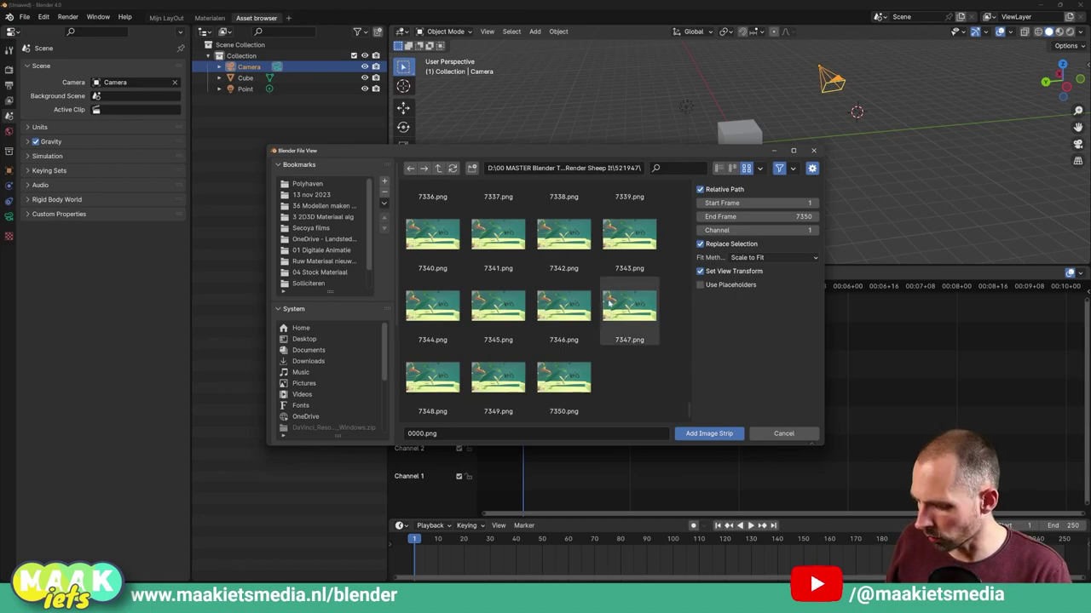
{"action": "key", "text": "a"}
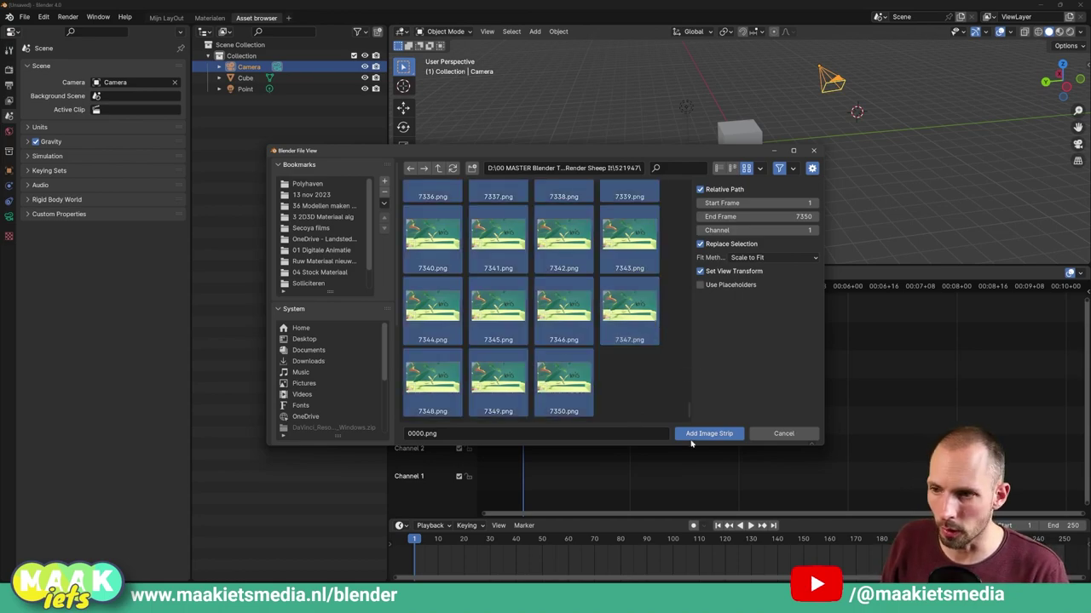
{"action": "left_click", "coordinate": [699, 433]}
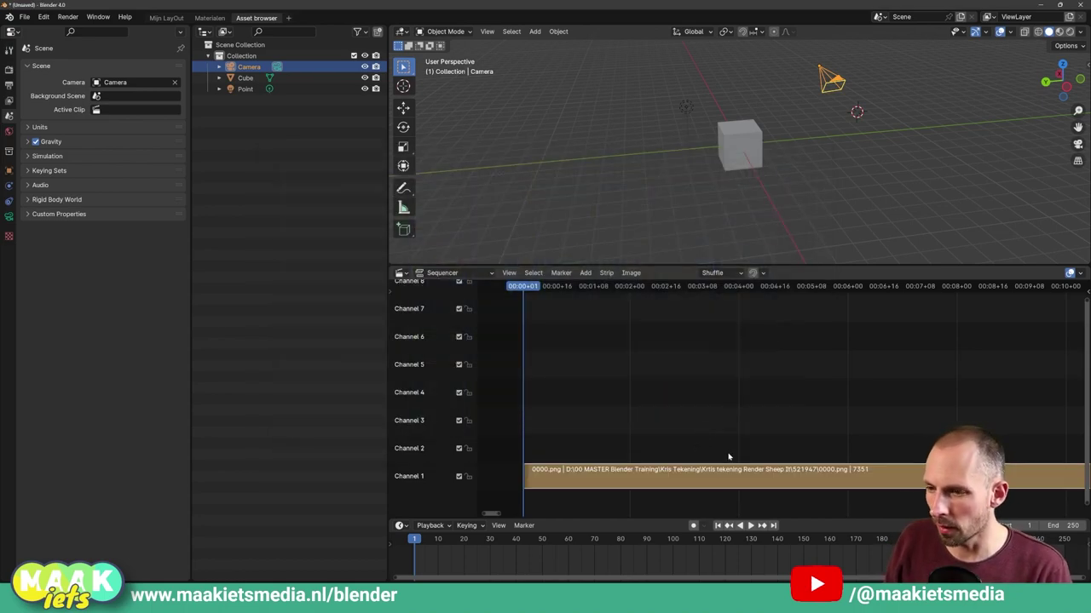
Step: Nudge the image sequence strip slightly left in the sequencer
{"action": "scroll", "coordinate": [735, 444], "scroll_direction": "down", "scroll_amount": 5, "text": "ctrl"}
{"action": "scroll", "coordinate": [735, 444], "scroll_direction": "up", "scroll_amount": 2, "text": "ctrl"}
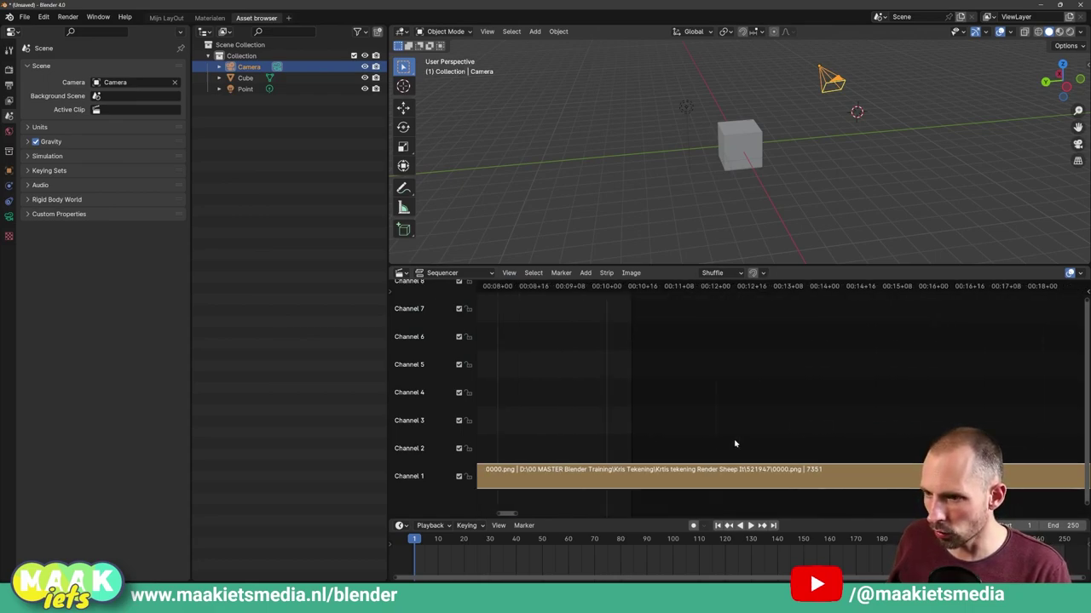
{"action": "scroll", "coordinate": [736, 442], "scroll_direction": "up", "scroll_amount": 2, "text": "ctrl"}
{"action": "scroll", "coordinate": [739, 436], "scroll_direction": "up", "scroll_amount": 1, "text": "ctrl"}
{"action": "left_click_drag", "start_coordinate": [670, 483], "coordinate": [674, 478]}
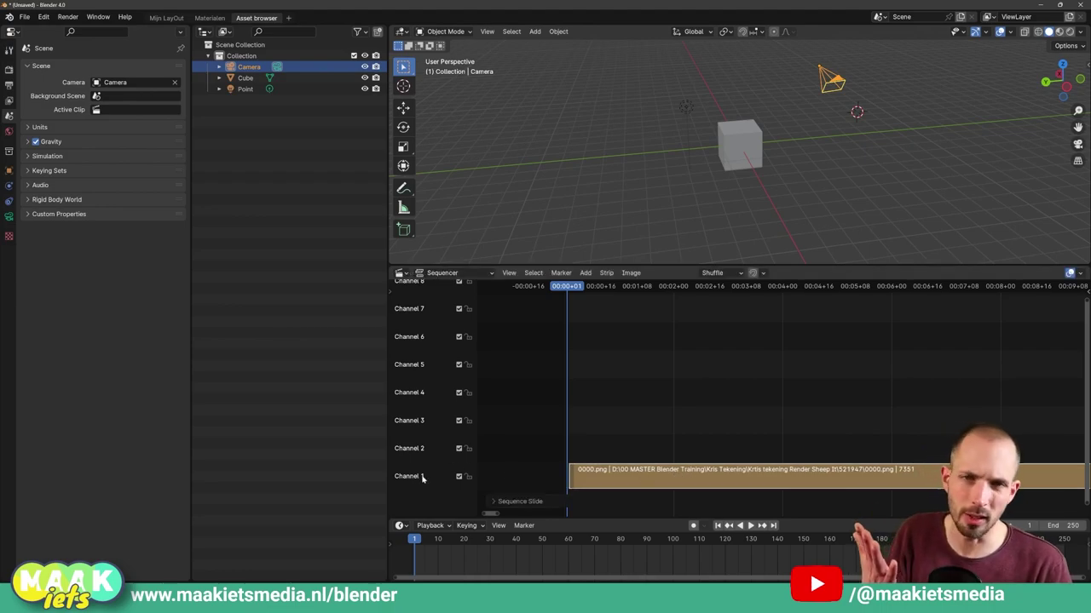
{"action": "left_click_drag", "start_coordinate": [706, 480], "coordinate": [702, 480]}
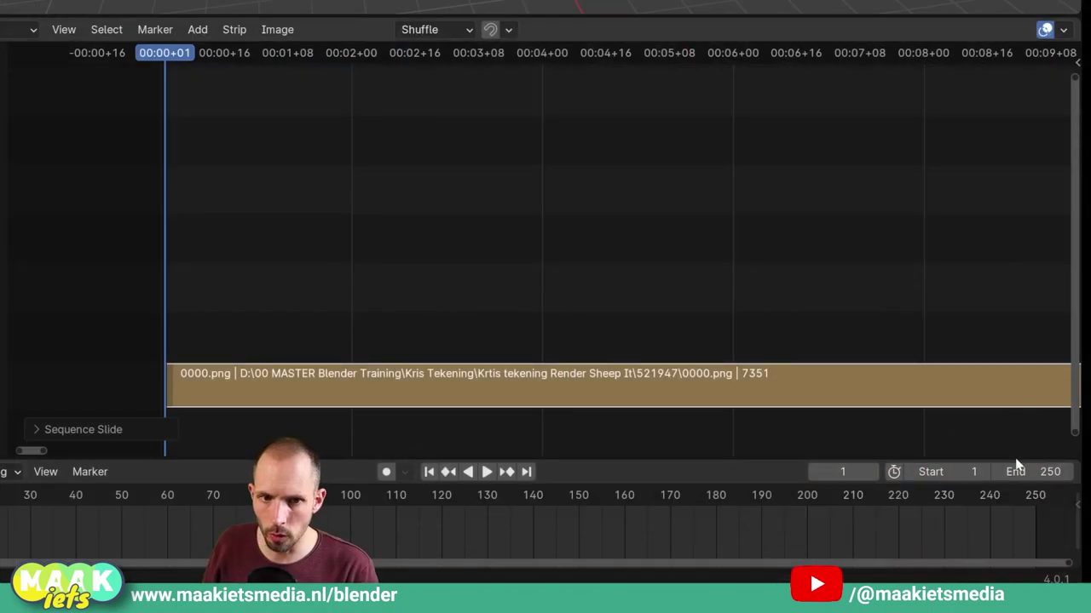
Step: Set the scene's end frame to 7350 and zoom out the sequencer view
{"action": "left_click", "coordinate": [1014, 471]}
{"action": "type", "text": "7"}
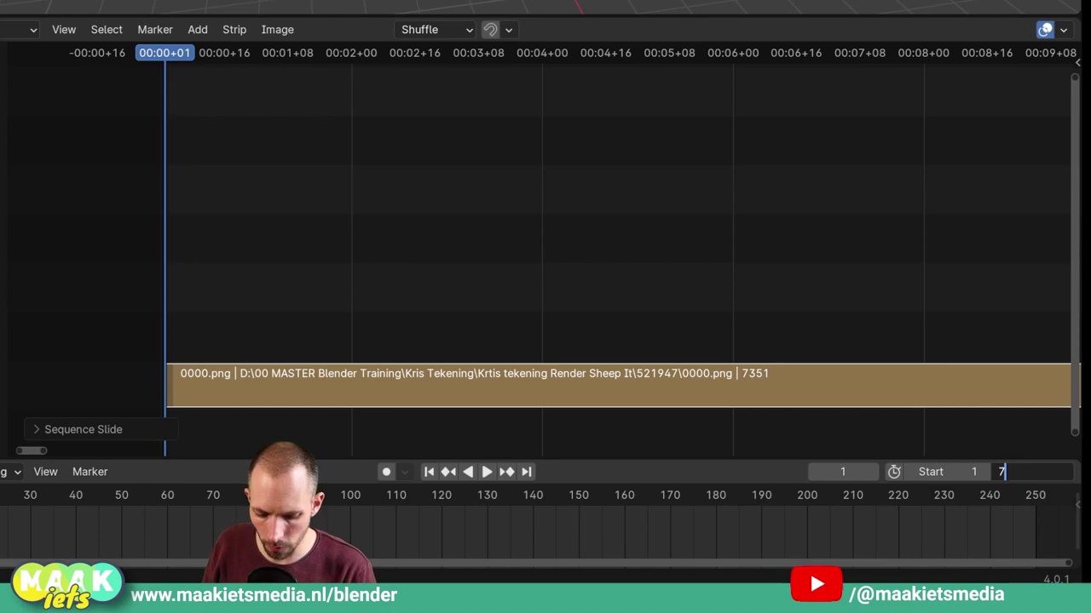
{"action": "type", "text": "350"}
{"action": "key", "text": "Return"}
{"action": "scroll", "coordinate": [645, 269], "scroll_direction": "down", "scroll_amount": 4}
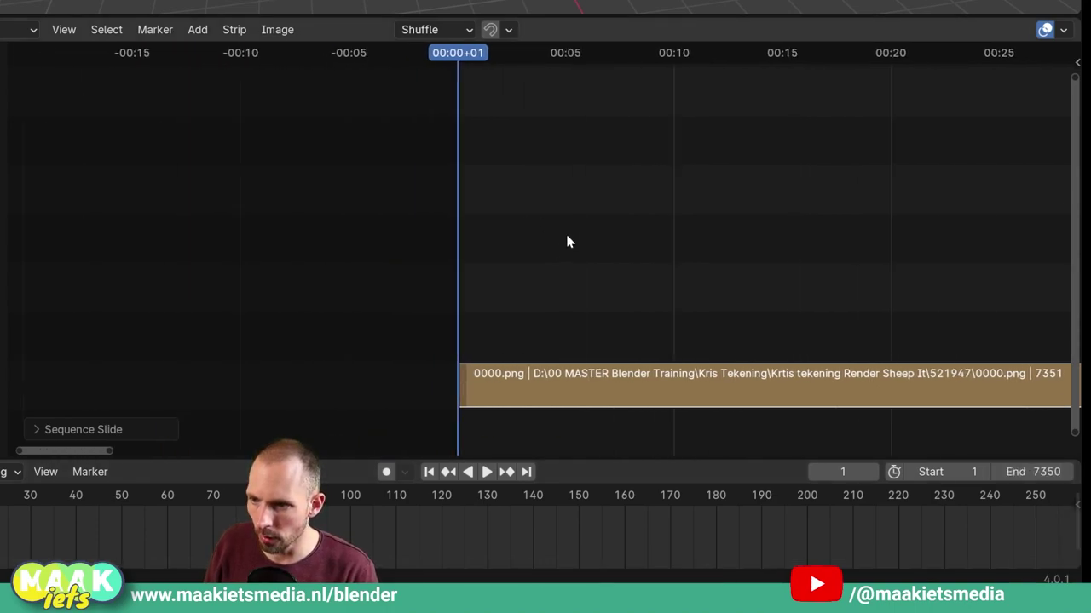
{"action": "scroll", "coordinate": [570, 238], "scroll_direction": "down", "scroll_amount": 3}
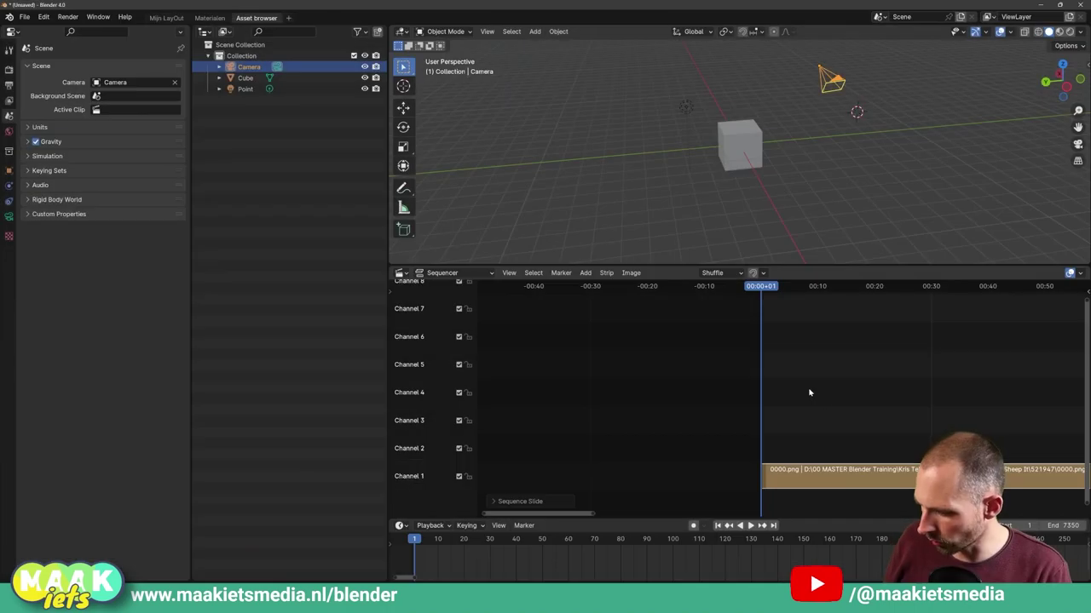
{"action": "scroll", "coordinate": [814, 392], "scroll_direction": "down", "scroll_amount": 3}
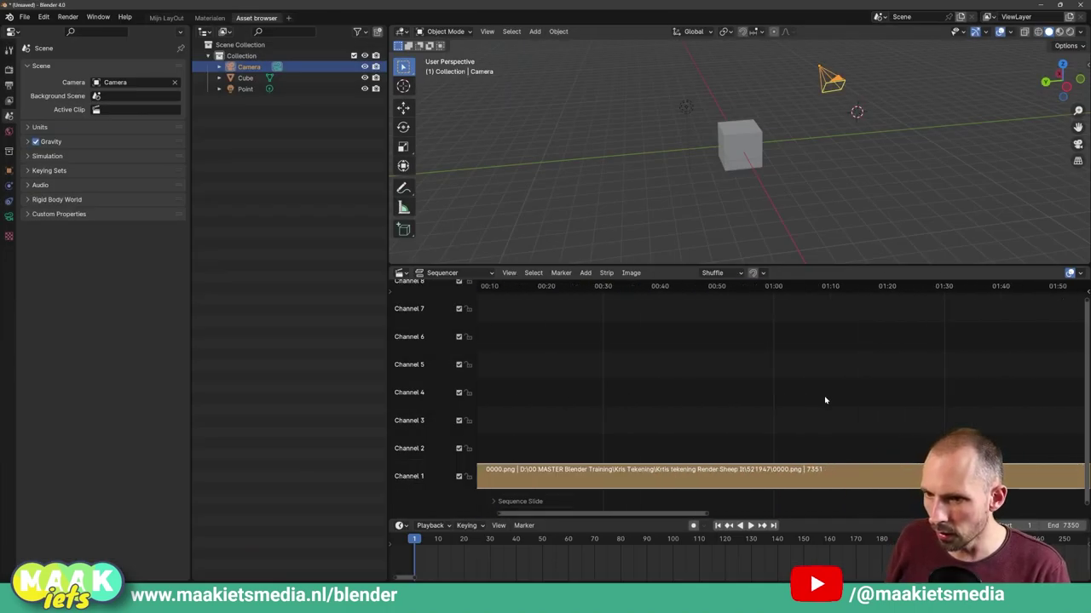
{"action": "scroll", "coordinate": [831, 398], "scroll_direction": "down", "scroll_amount": 3}
{"action": "scroll", "coordinate": [832, 396], "scroll_direction": "down", "scroll_amount": 1}
{"action": "scroll", "coordinate": [816, 394], "scroll_direction": "up", "scroll_amount": 4}
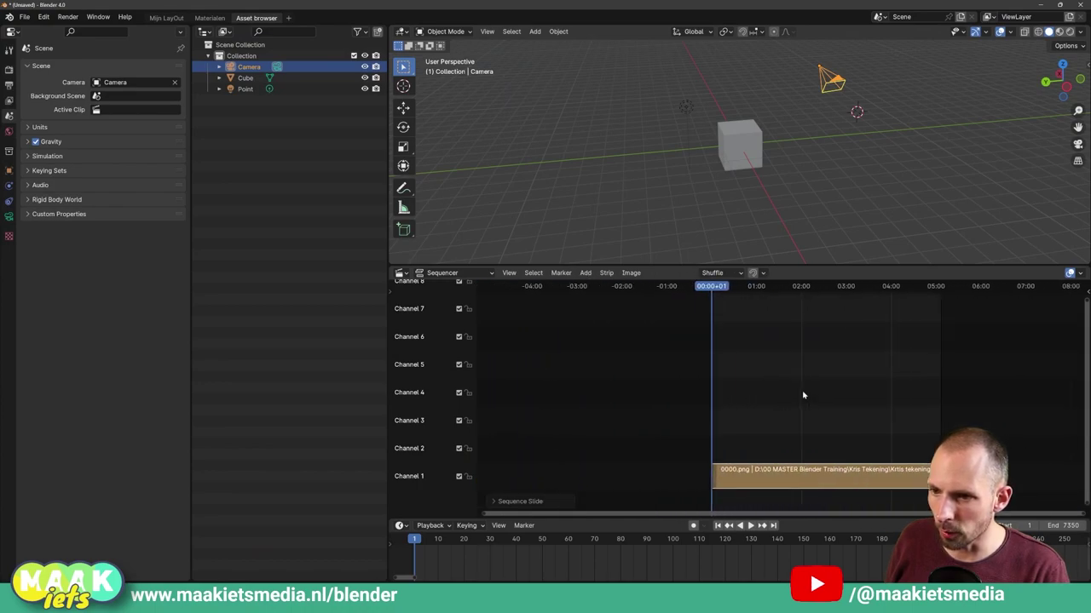
{"action": "scroll", "coordinate": [830, 357], "scroll_direction": "up", "scroll_amount": 2}
Step: Play the sequence and scrub the playhead back to frame 3941
{"action": "key", "text": "space"}
{"action": "left_click", "coordinate": [880, 287]}
{"action": "left_click_drag", "start_coordinate": [880, 290], "coordinate": [853, 294]}
{"action": "key", "text": "space"}
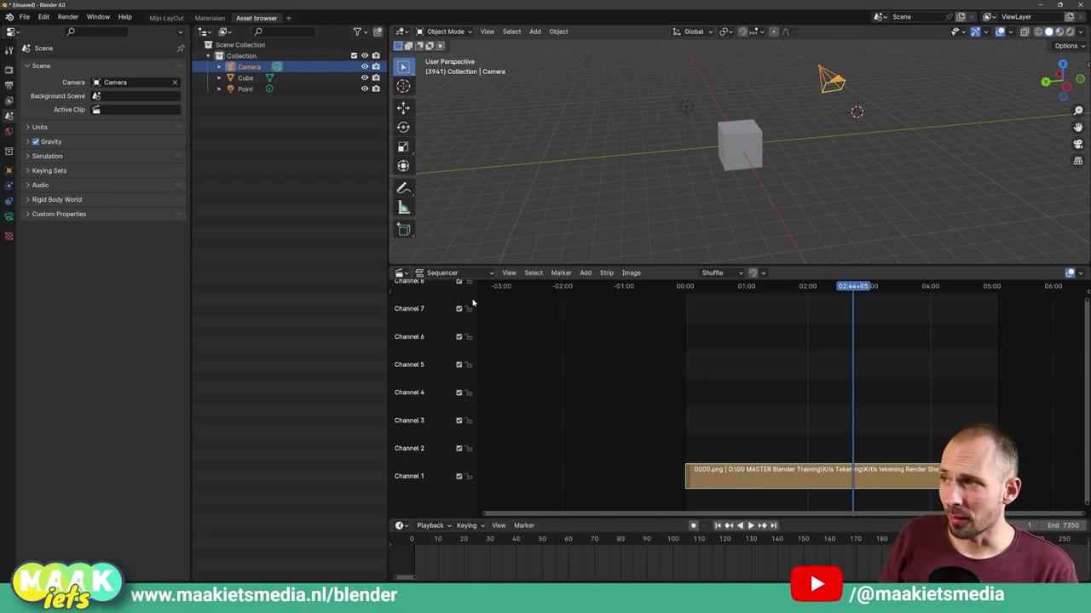
{"action": "left_click", "coordinate": [9, 85]}
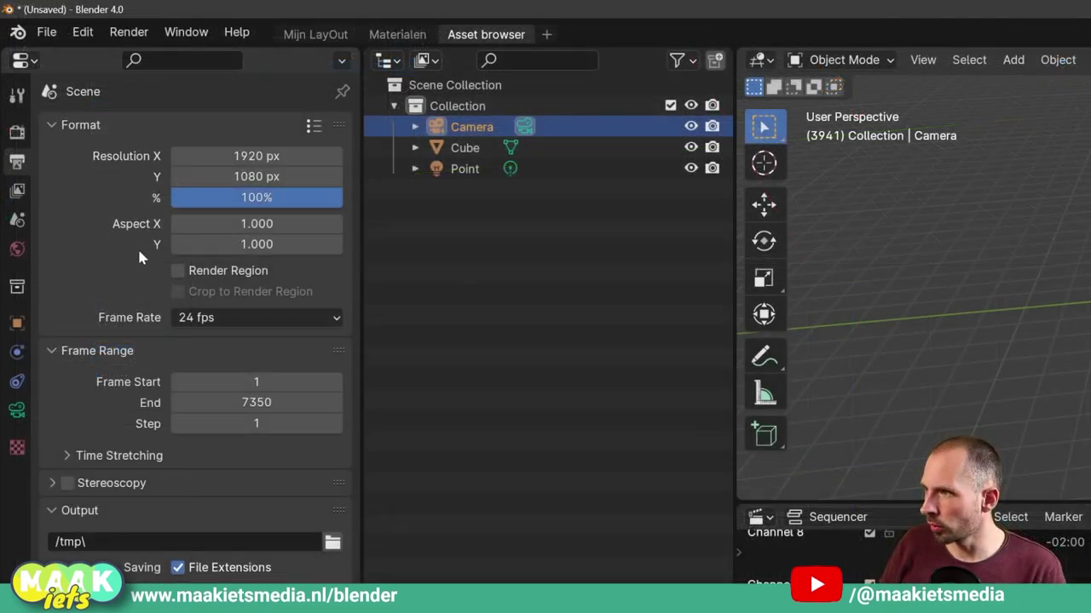
Step: Set the frame rate to 50 fps and play a stretch of the strip from about 24 seconds
{"action": "left_click", "coordinate": [256, 320]}
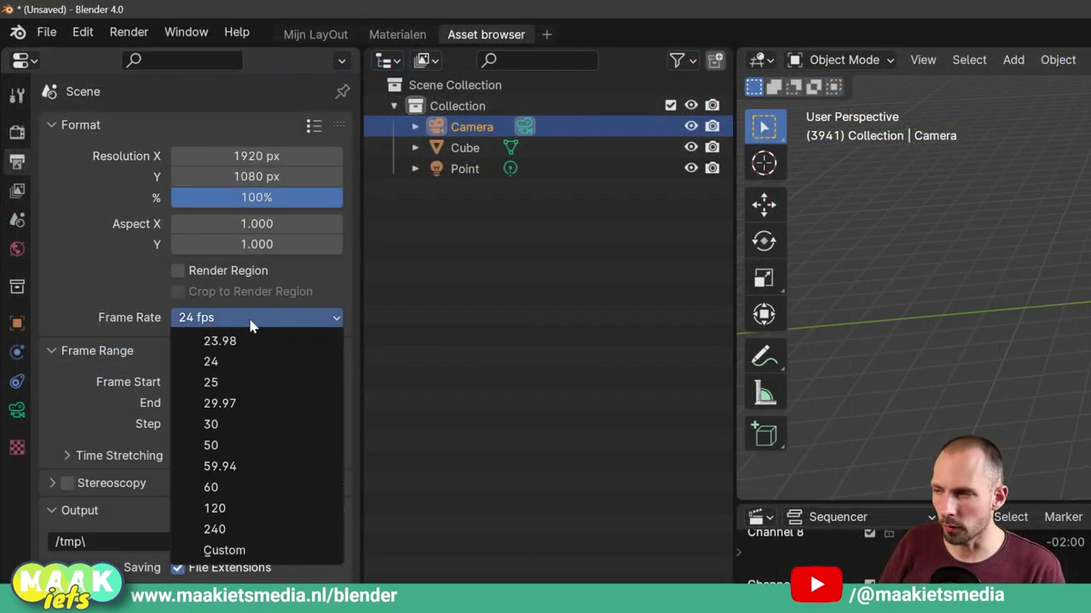
{"action": "left_click", "coordinate": [228, 446]}
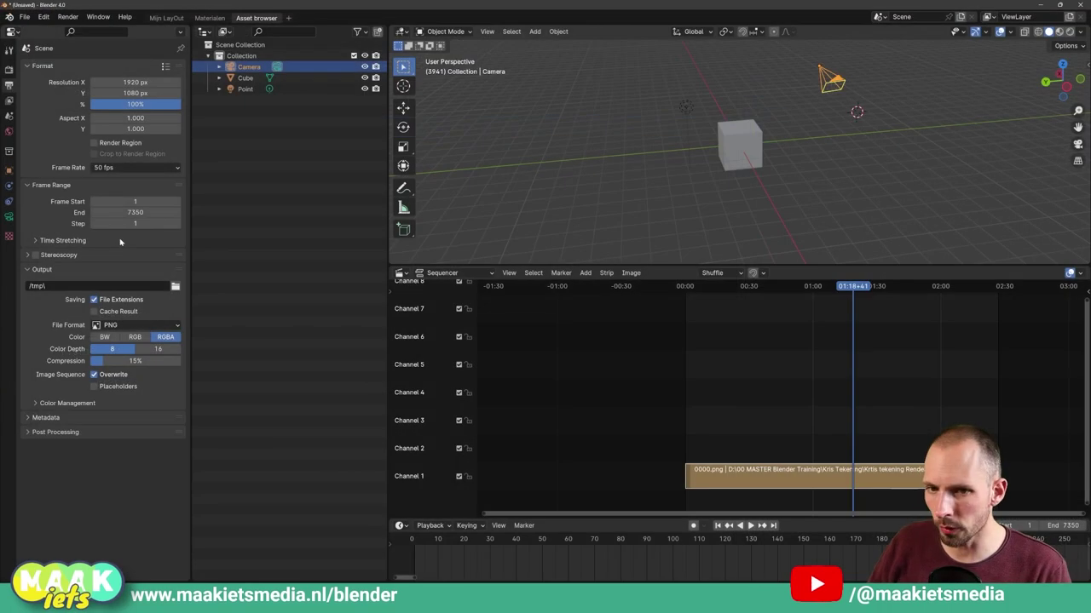
{"action": "middle_click_drag", "start_coordinate": [768, 372], "coordinate": [659, 367]}
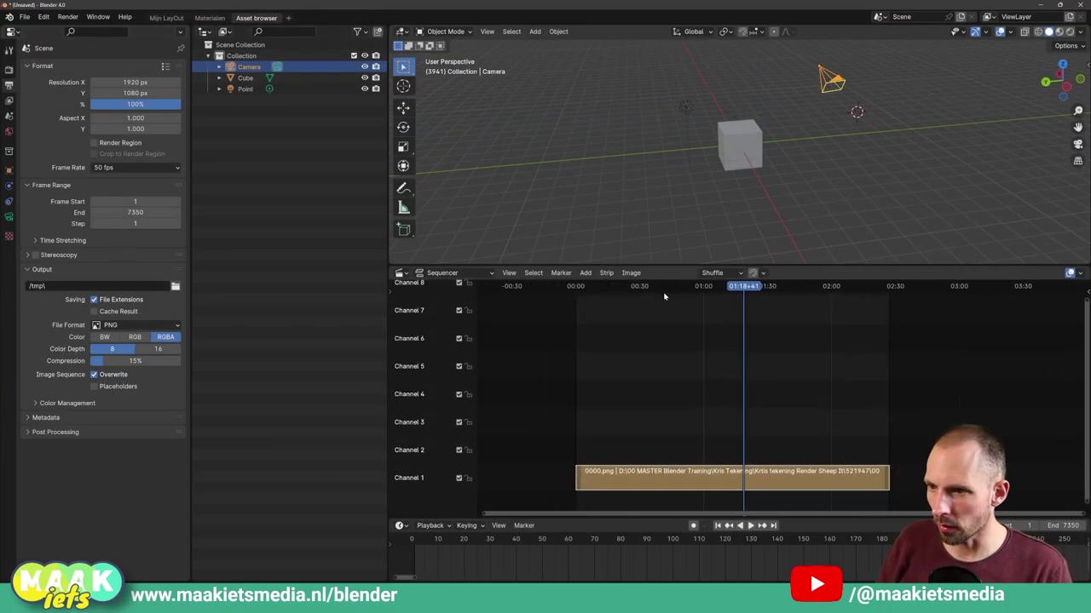
{"action": "left_click", "coordinate": [627, 286]}
{"action": "key", "text": "space"}
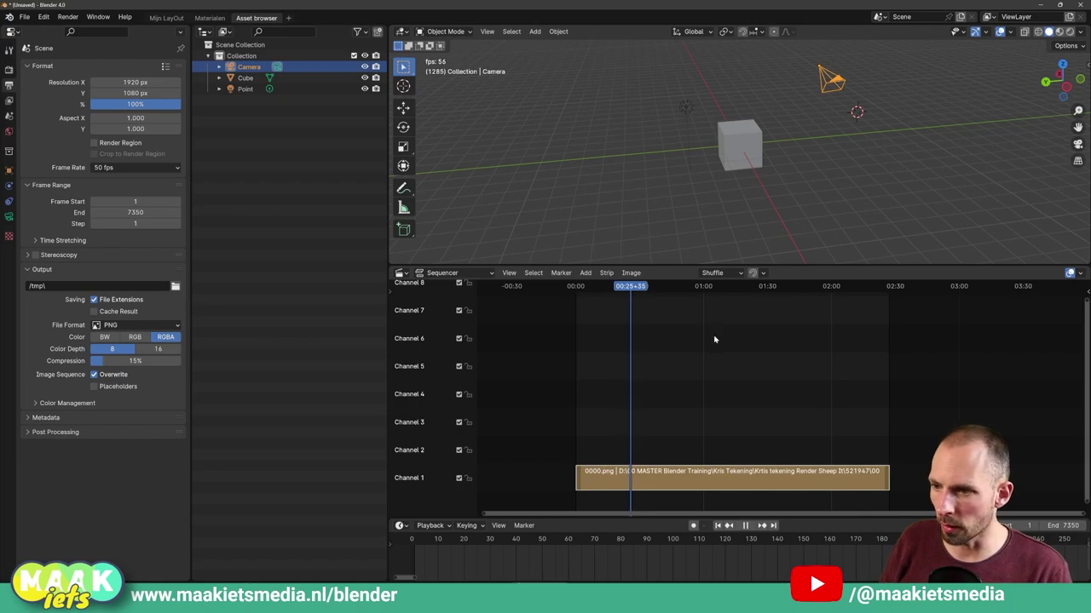
{"action": "key", "text": "space"}
Step: Orbit the 3D view slightly and adjust the timeline area height
{"action": "middle_click_drag", "start_coordinate": [724, 191], "coordinate": [743, 181]}
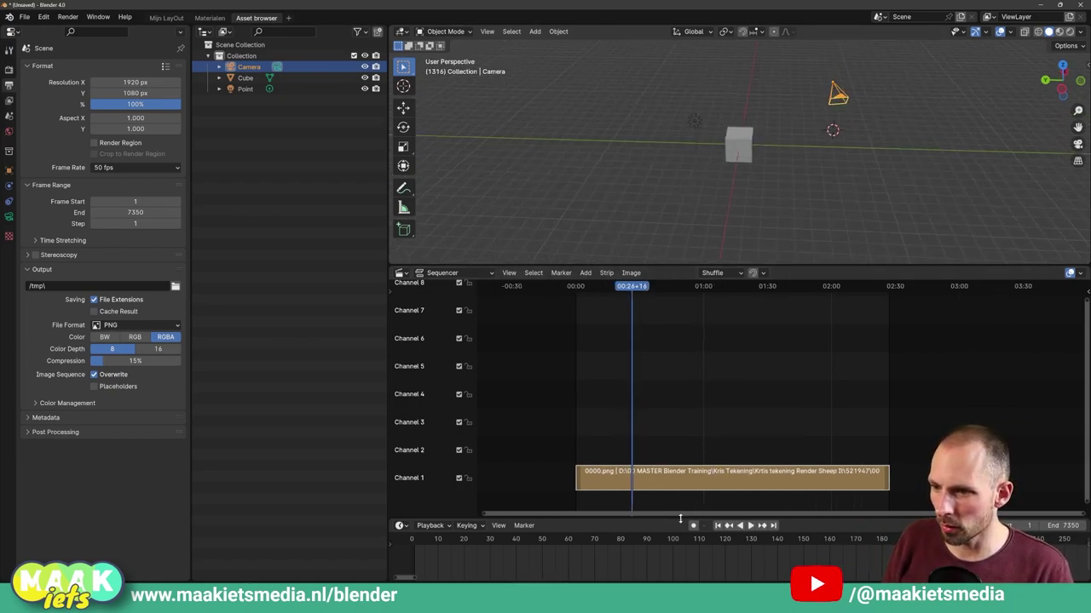
{"action": "left_click_drag", "start_coordinate": [680, 518], "coordinate": [678, 508]}
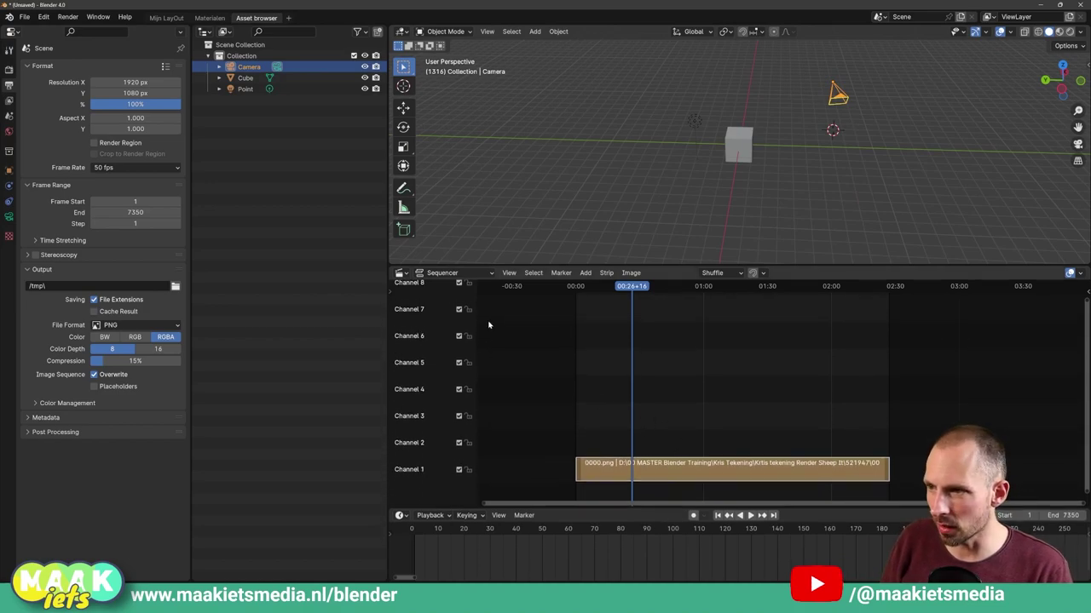
{"action": "left_click", "coordinate": [435, 273]}
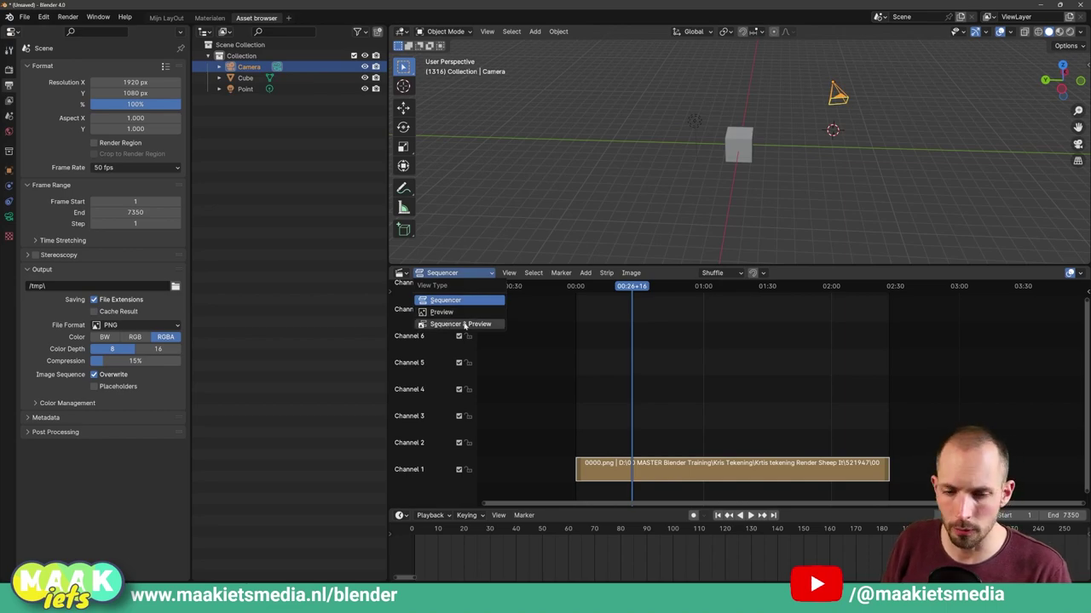
Step: Show Sequencer & Preview, play the strip from the start to frame 99, then bring up the frames folder
{"action": "left_click", "coordinate": [464, 325]}
{"action": "scroll", "coordinate": [667, 407], "scroll_direction": "down", "scroll_amount": 2}
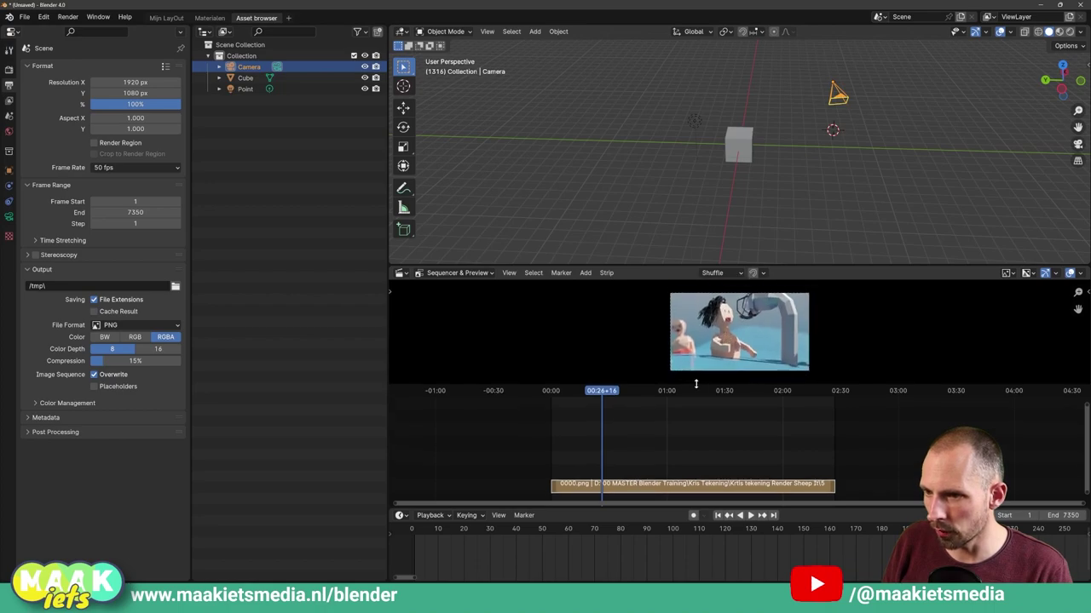
{"action": "key", "text": "Home"}
{"action": "scroll", "coordinate": [609, 393], "scroll_direction": "down", "scroll_amount": 2}
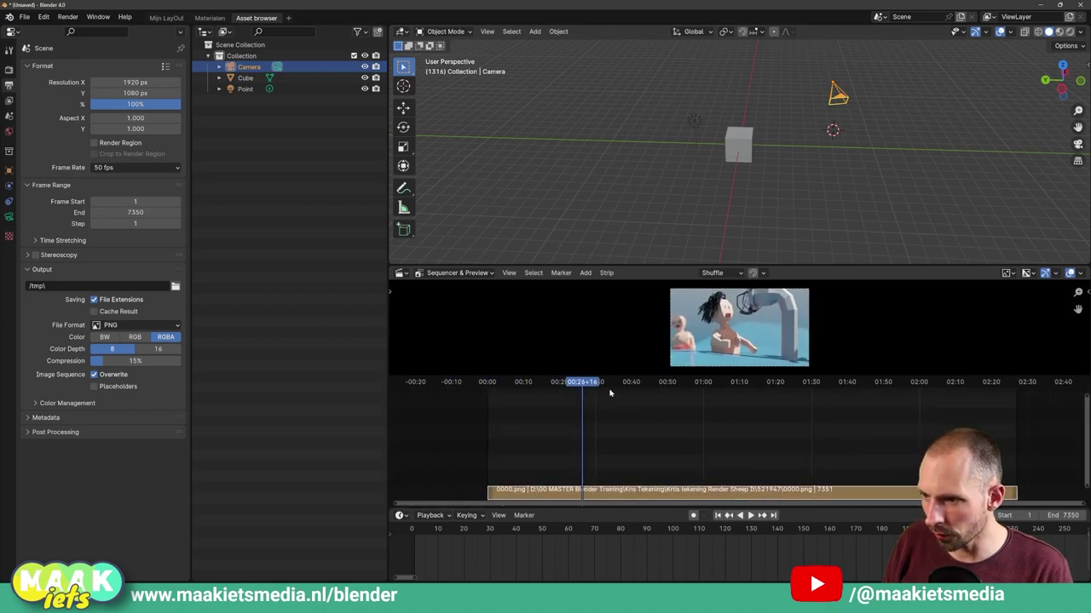
{"action": "left_click_drag", "start_coordinate": [542, 389], "coordinate": [487, 392]}
{"action": "key", "text": "space"}
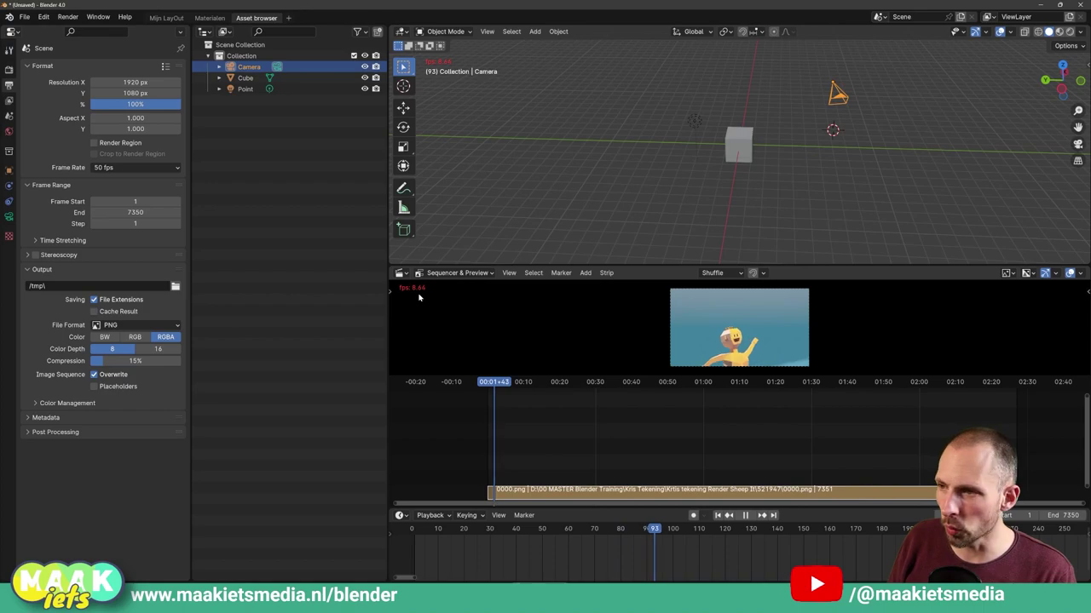
{"action": "key", "text": "space"}
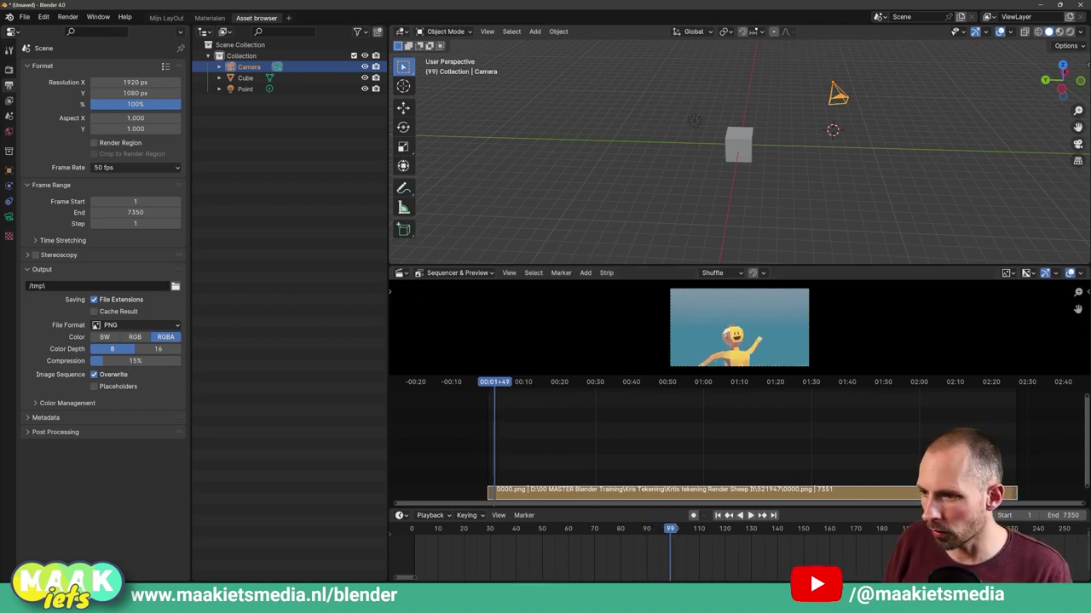
{"action": "left_click", "coordinate": [442, 554]}
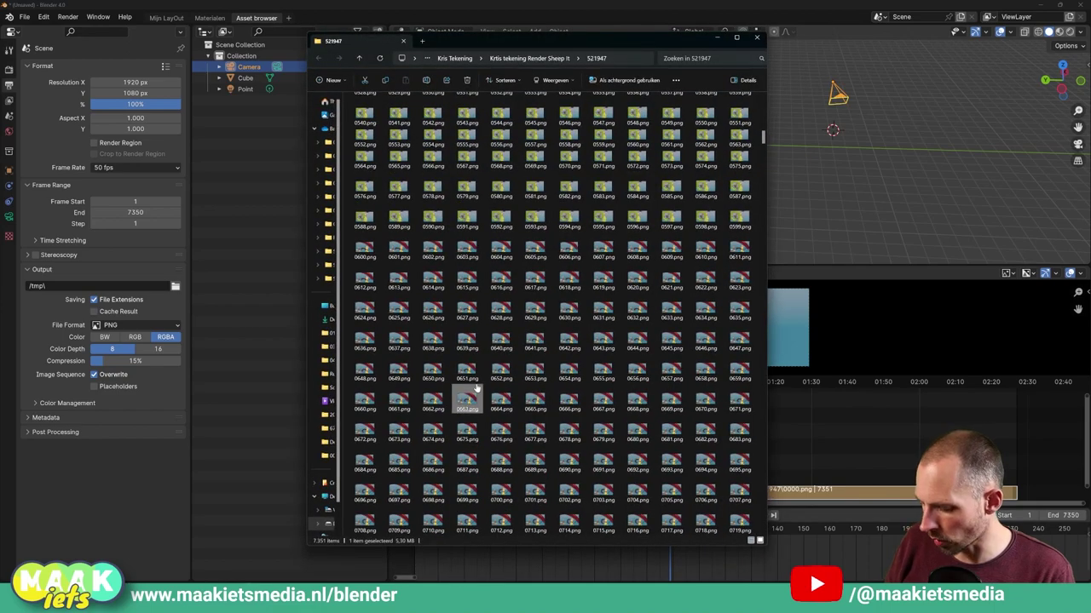
Step: Go up to the Render Sheep It folder, view 521947's properties (7,351 files), and minimize Explorer
{"action": "left_click", "coordinate": [519, 336]}
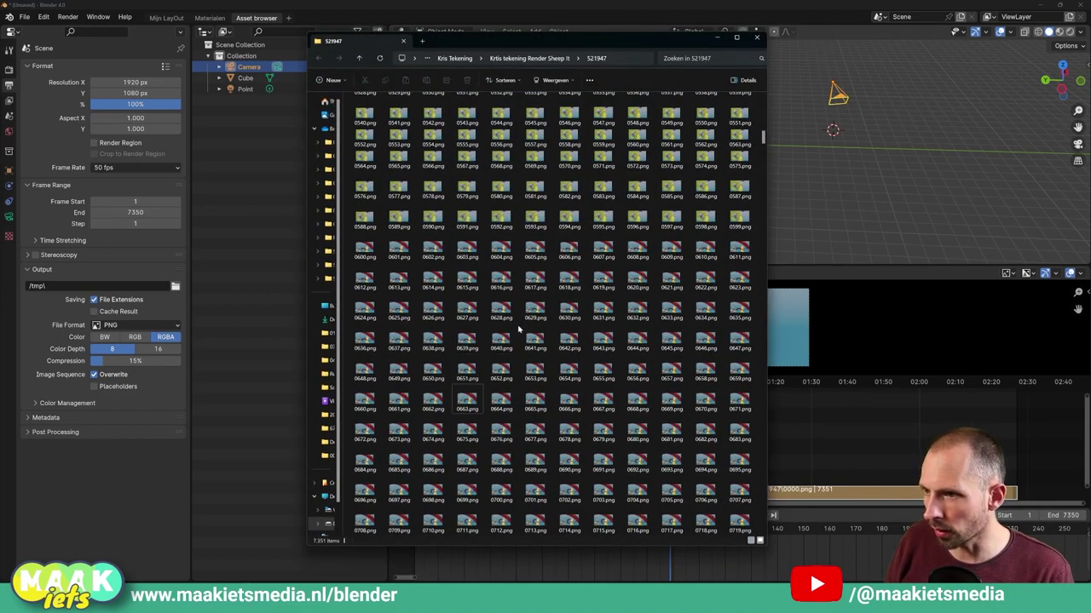
{"action": "left_click", "coordinate": [509, 316]}
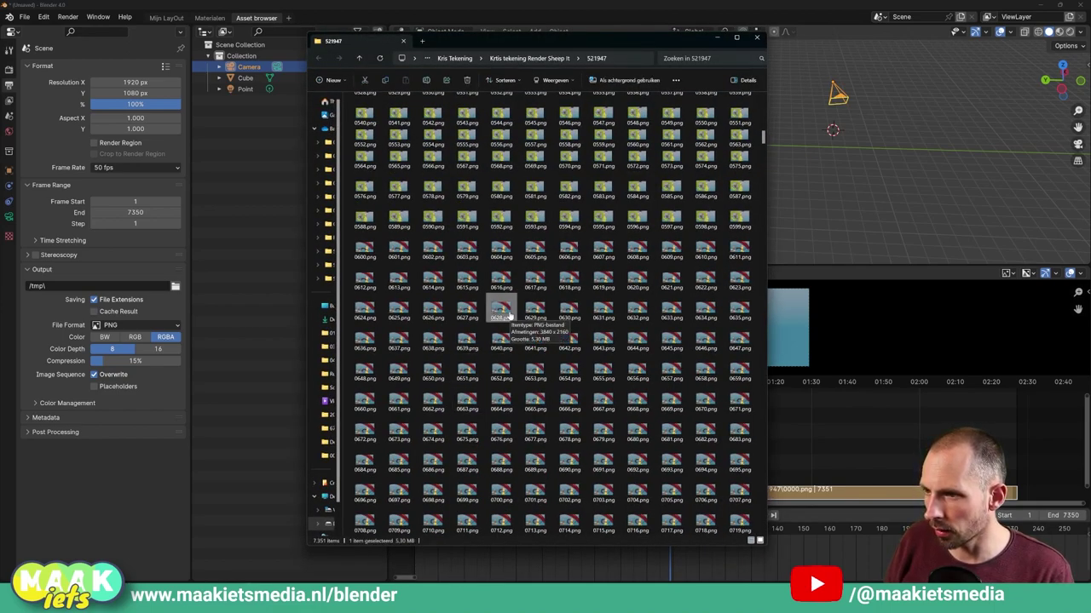
{"action": "left_click", "coordinate": [359, 59]}
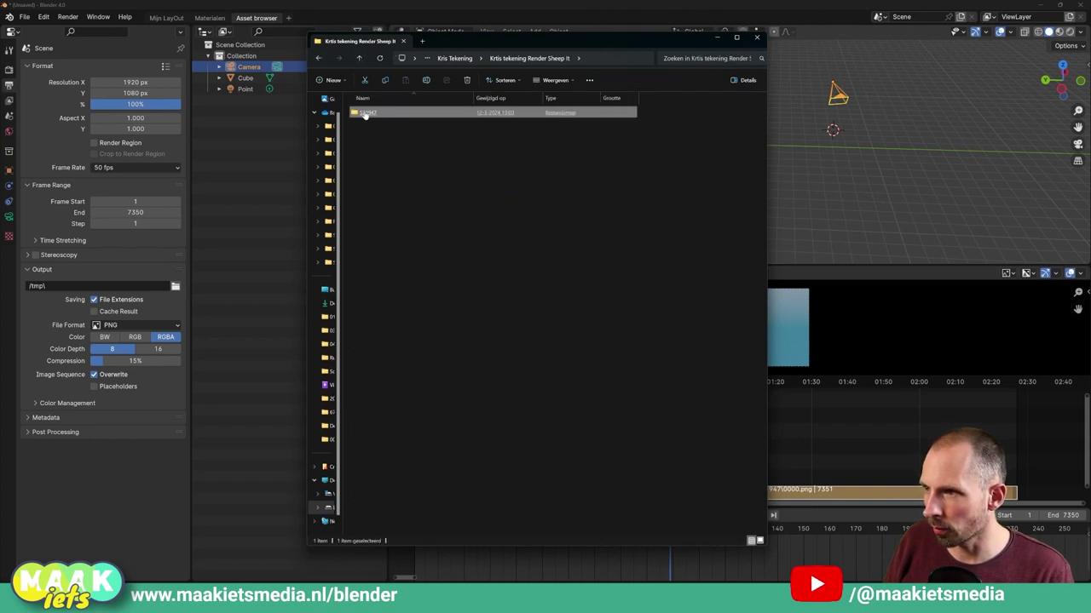
{"action": "right_click", "coordinate": [365, 116]}
{"action": "left_click", "coordinate": [407, 236]}
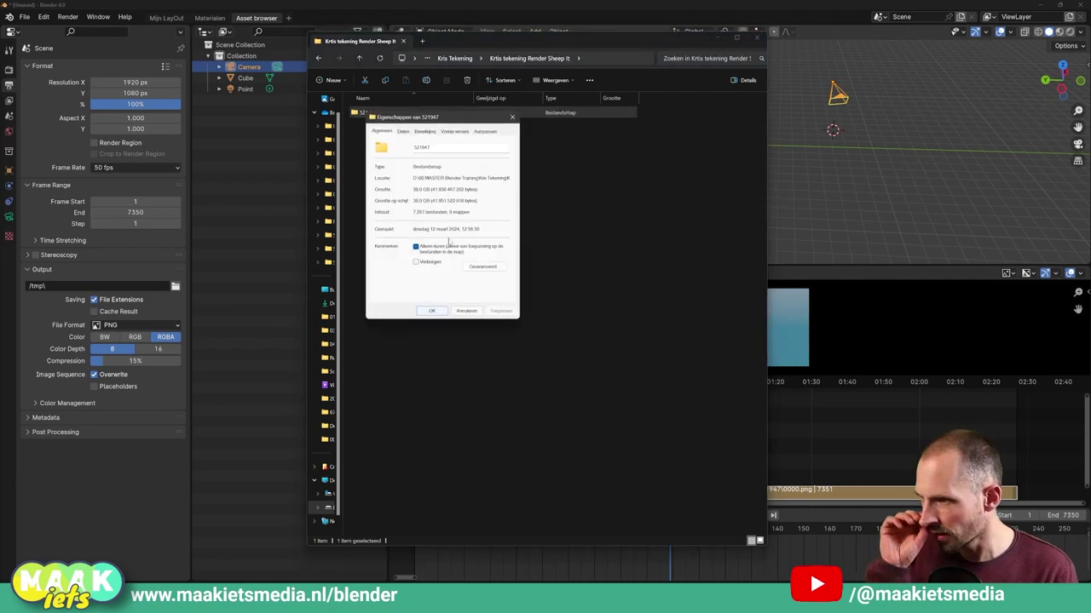
{"action": "left_click_drag", "start_coordinate": [447, 115], "coordinate": [483, 142]}
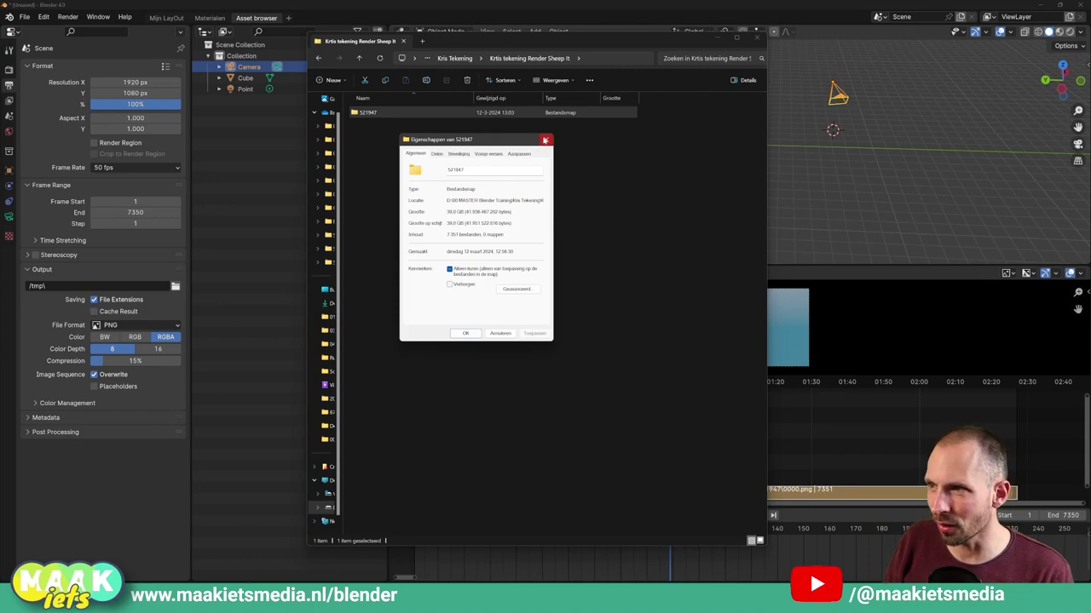
{"action": "left_click", "coordinate": [545, 140]}
{"action": "left_click", "coordinate": [712, 39]}
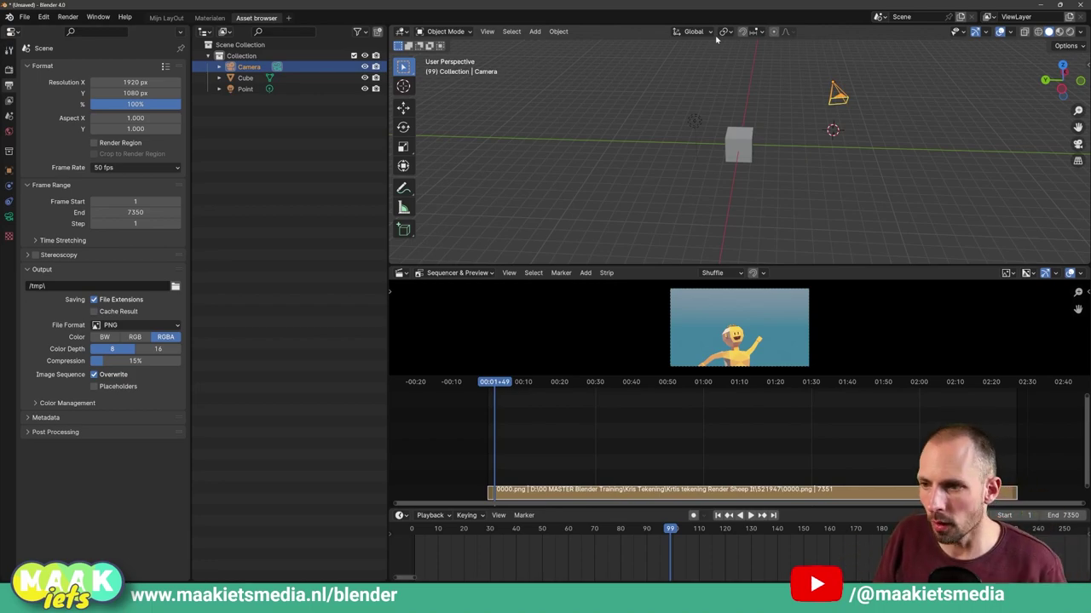
Step: Test playback from the first frame and near one minute, then stop back at the start
{"action": "key", "text": "shift+Left"}
{"action": "key", "text": "space"}
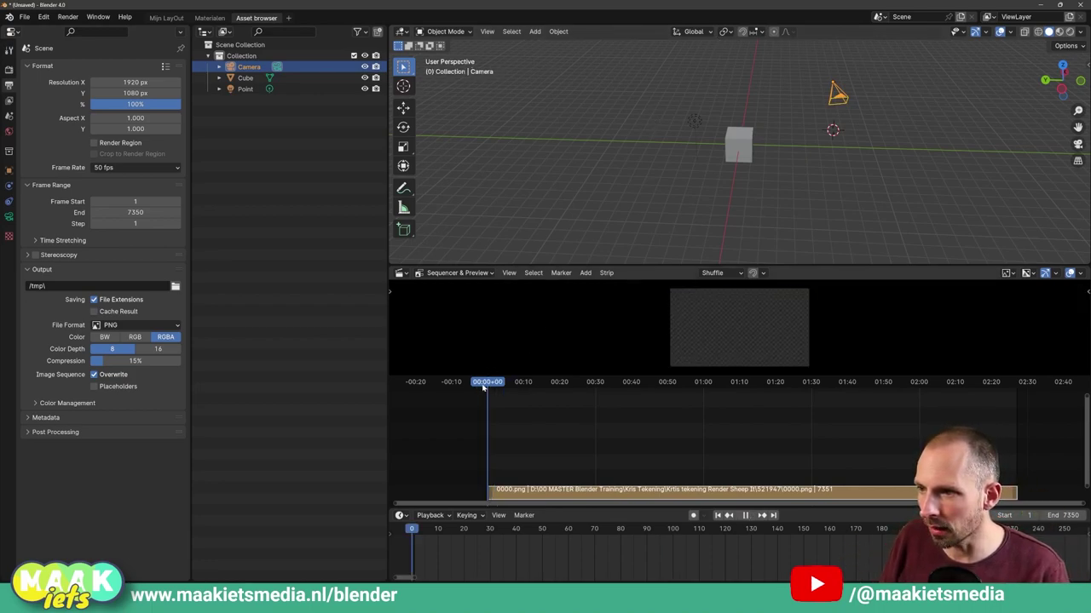
{"action": "key", "text": "space"}
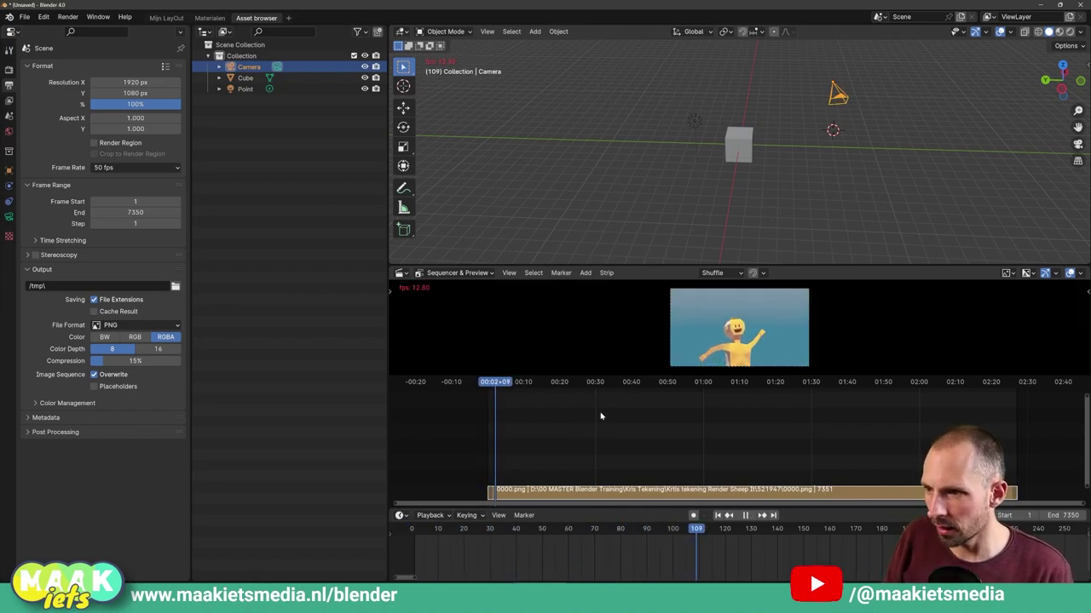
{"action": "key", "text": "shift+Left"}
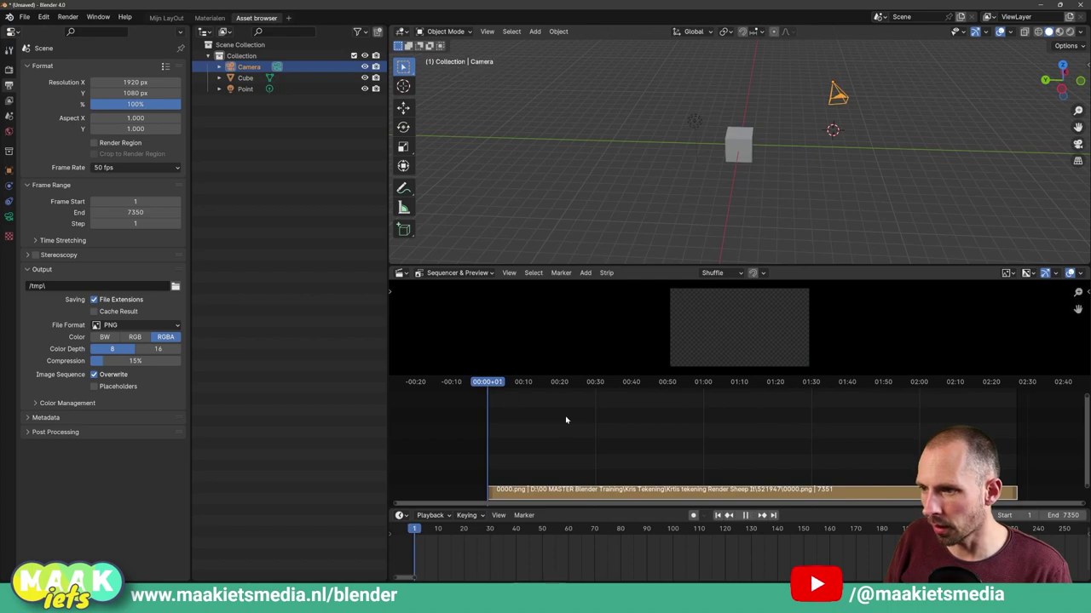
{"action": "left_click", "coordinate": [716, 386]}
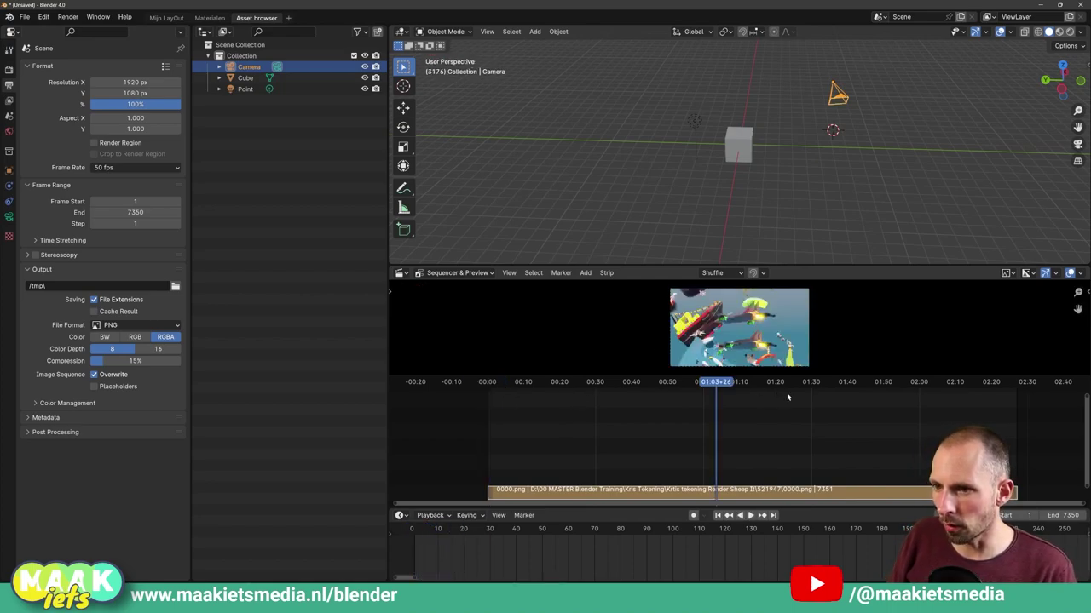
{"action": "key", "text": "Escape"}
Step: Set playback sync to Frame Dropping, play until frame 1162, and select the strip
{"action": "left_click", "coordinate": [431, 515]}
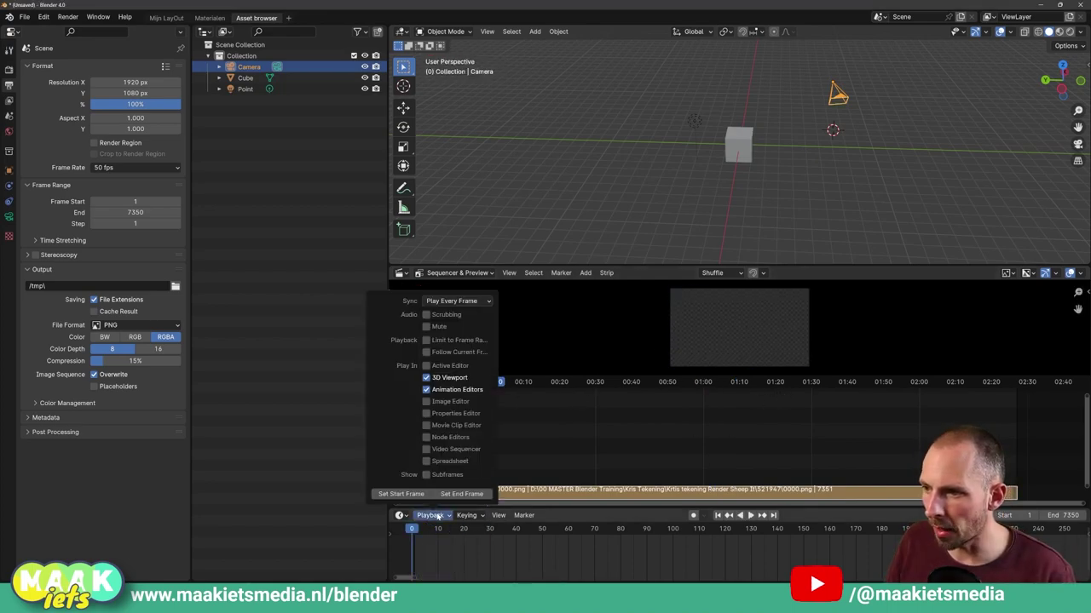
{"action": "left_click", "coordinate": [451, 301]}
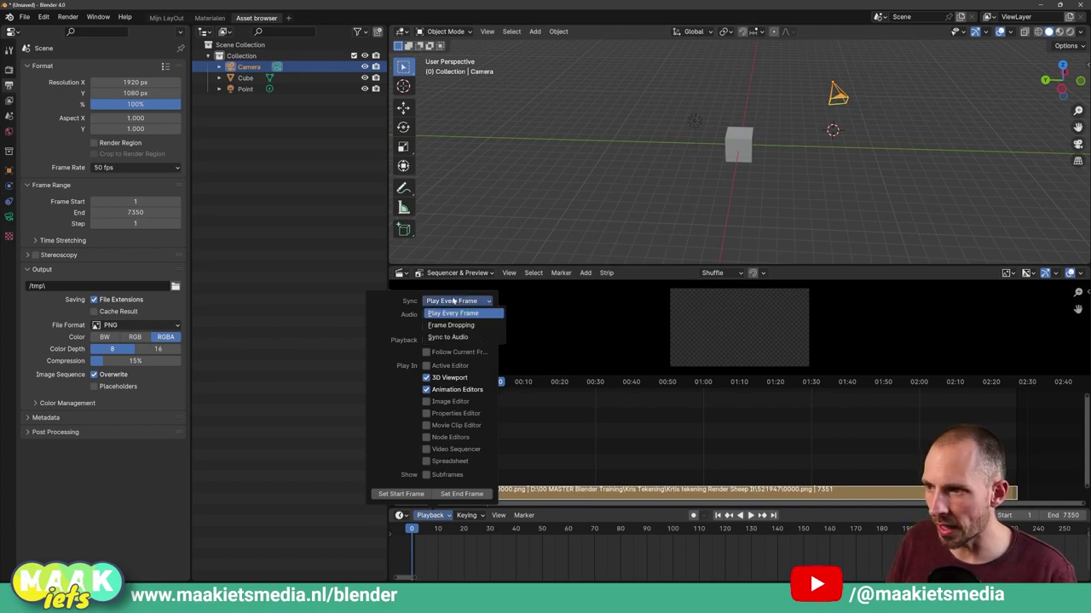
{"action": "left_click", "coordinate": [453, 326]}
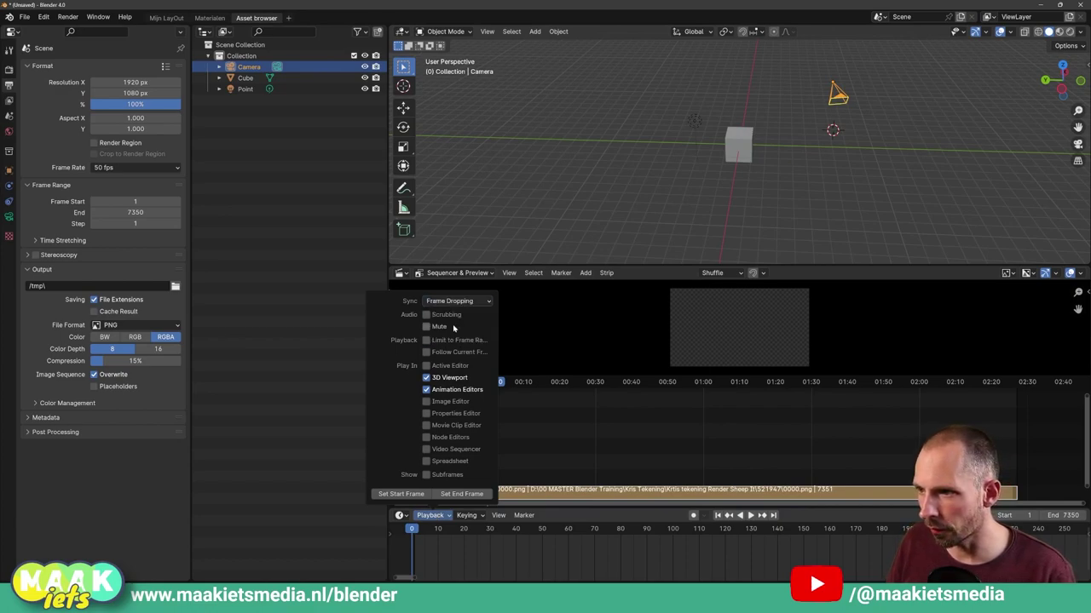
{"action": "left_click", "coordinate": [750, 516]}
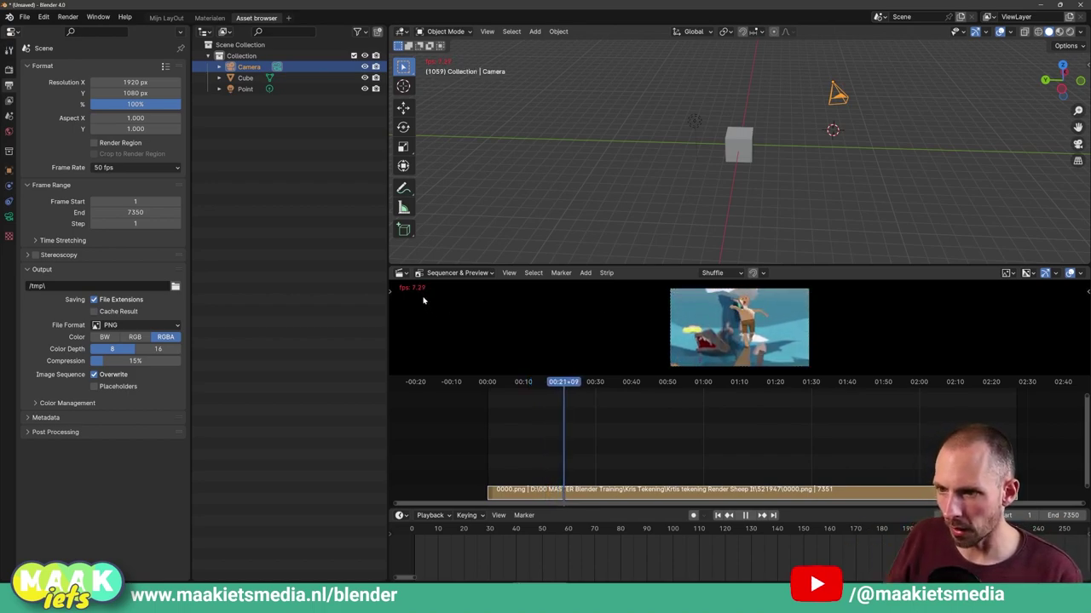
{"action": "left_click", "coordinate": [746, 515]}
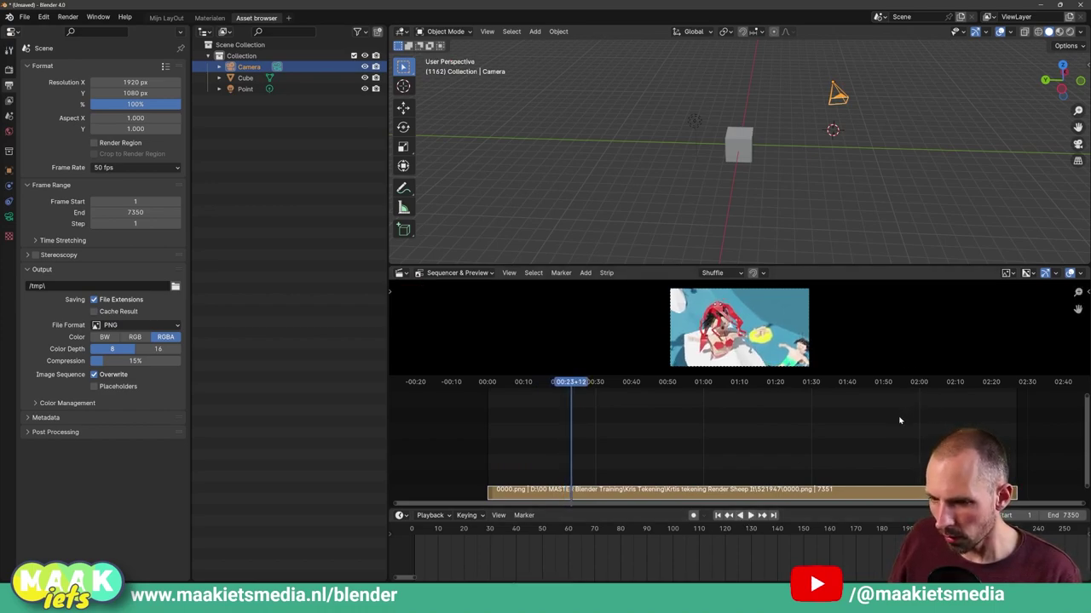
{"action": "left_click", "coordinate": [864, 460]}
{"action": "left_click", "coordinate": [857, 495]}
{"action": "key", "text": "n"}
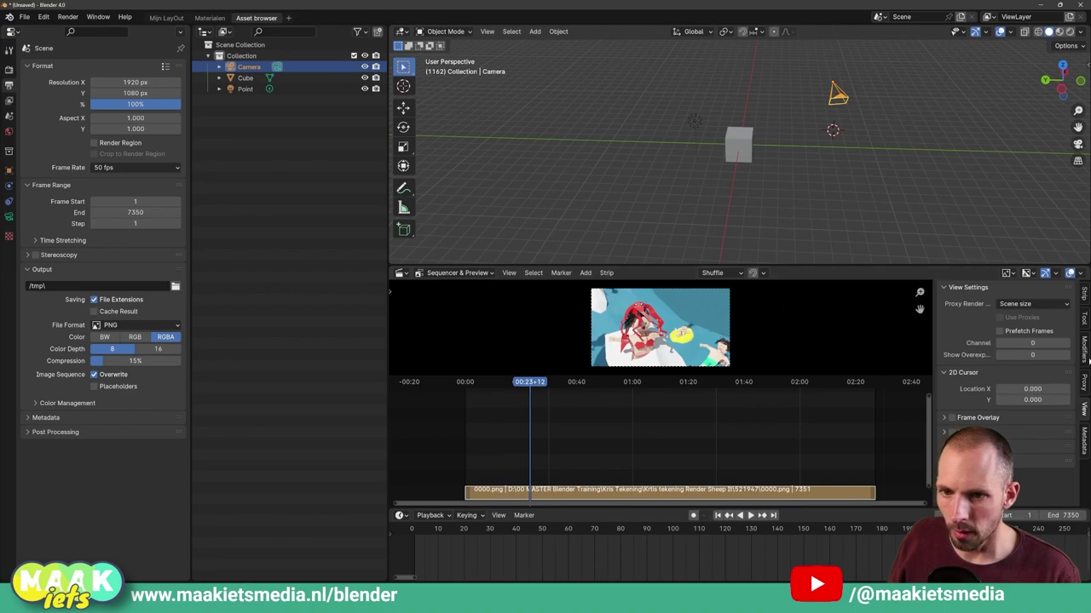
{"action": "left_click", "coordinate": [1083, 384]}
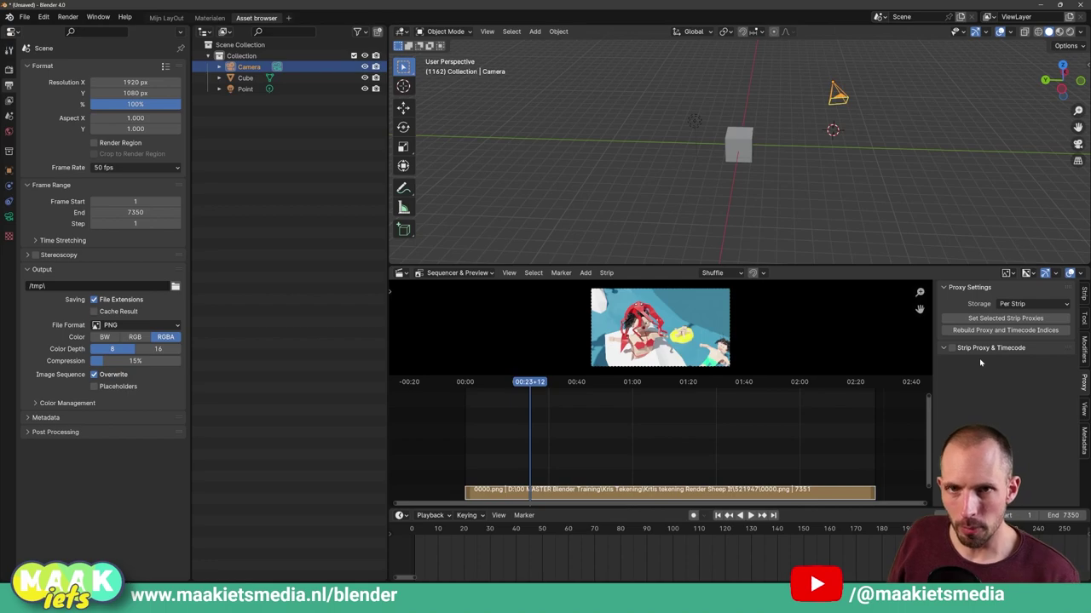
{"action": "key", "text": "n"}
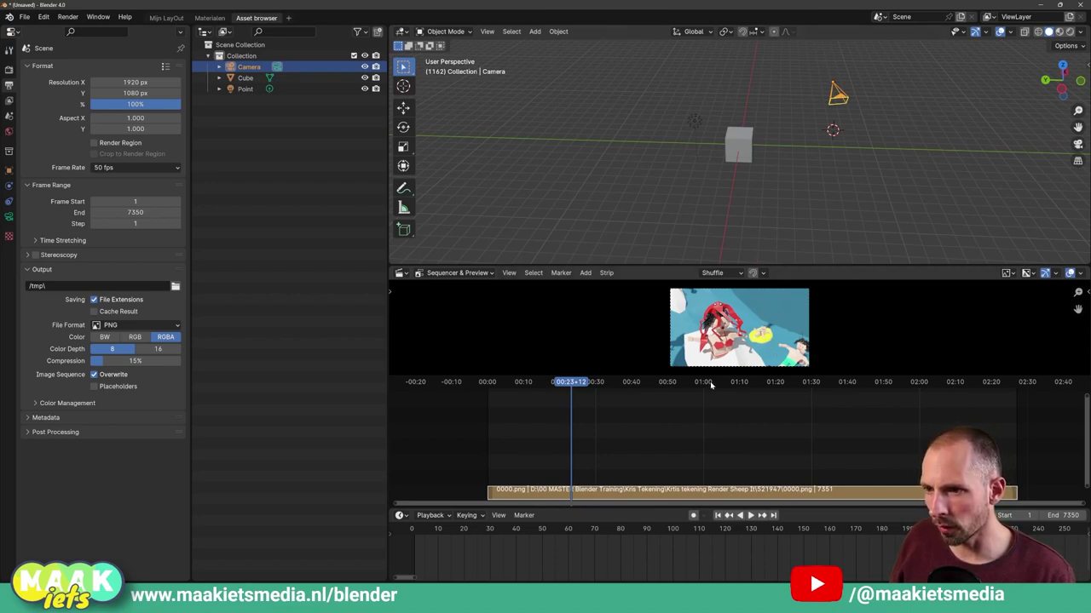
{"action": "mouse_move", "coordinate": [711, 383]}
{"action": "left_mouse_down"}
{"action": "mouse_move", "coordinate": [733, 383]}
{"action": "mouse_move", "coordinate": [562, 390]}
{"action": "left_mouse_up"}
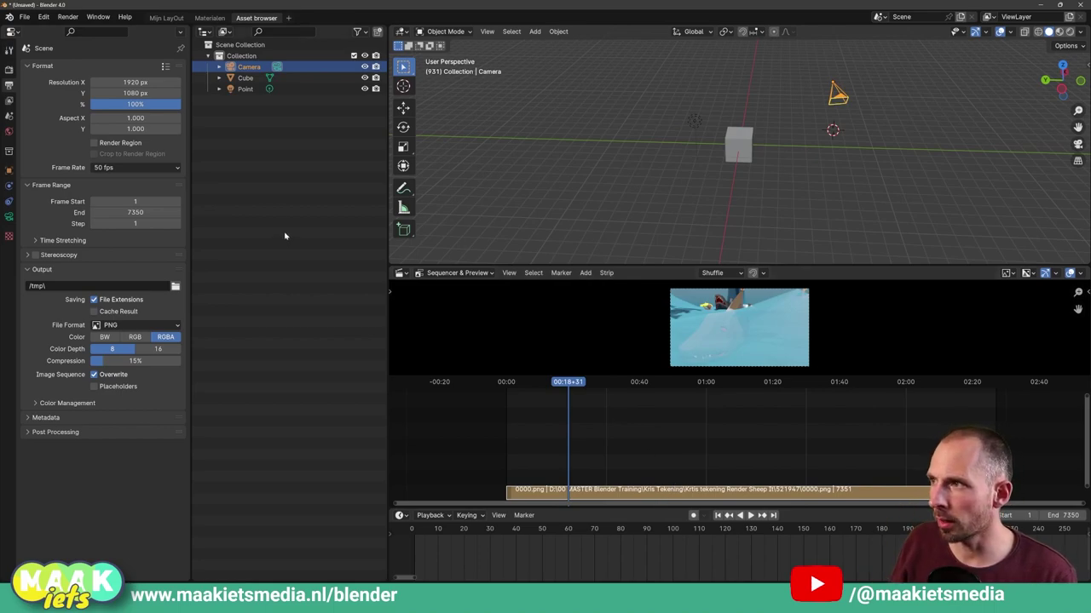
Step: Set the horizontal render resolution back to 1920 px
{"action": "mouse_move", "coordinate": [135, 81]}
{"action": "left_mouse_down"}
{"action": "mouse_move", "coordinate": [256, 82]}
{"action": "mouse_move", "coordinate": [183, 81]}
{"action": "left_mouse_up"}
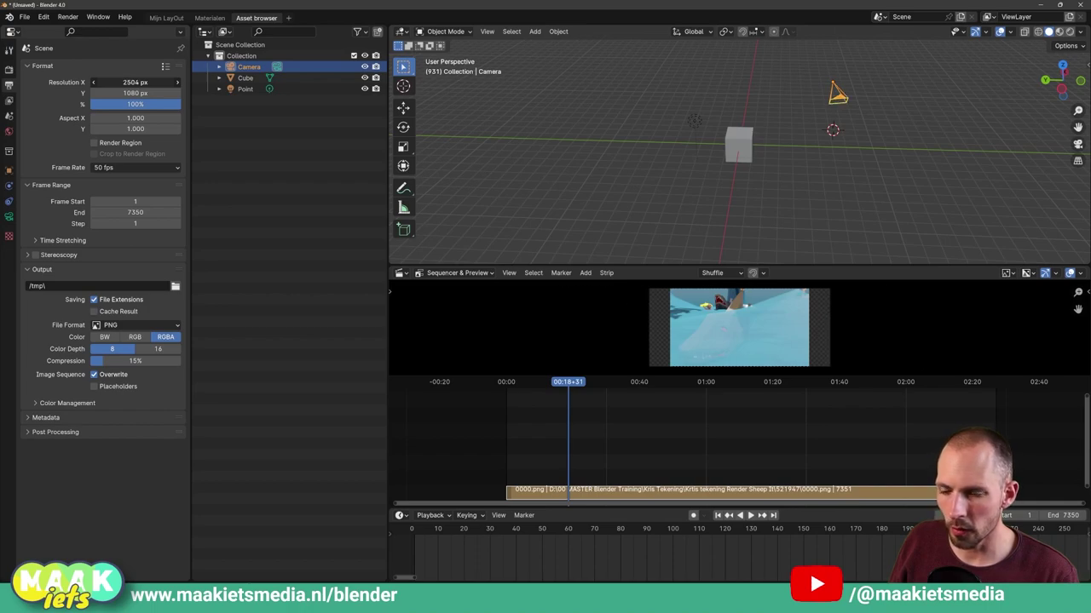
{"action": "left_click", "coordinate": [135, 82]}
{"action": "type", "text": "1920"}
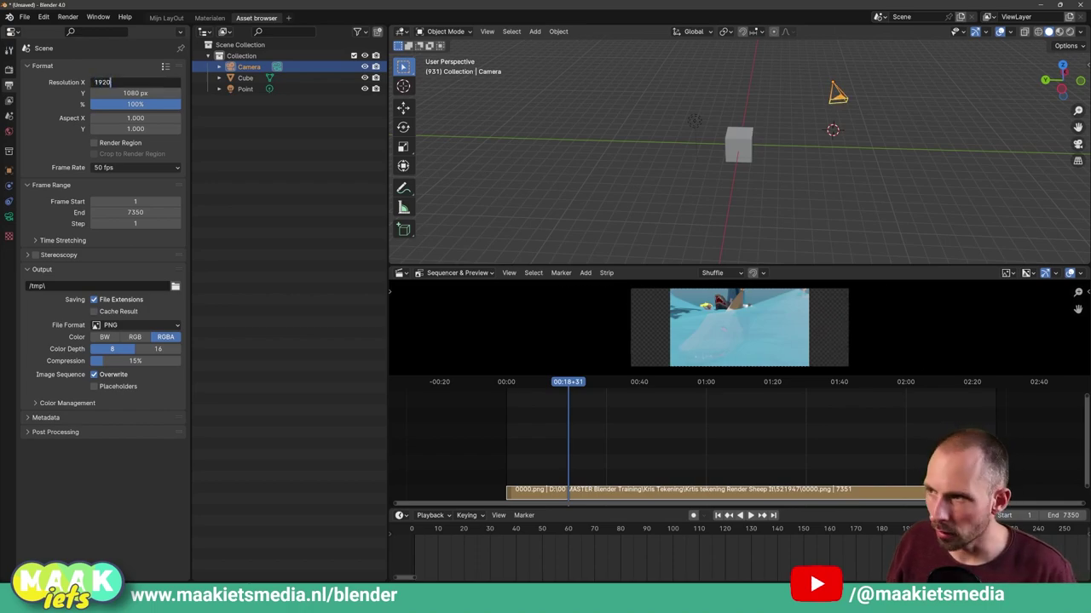
{"action": "key", "text": "Return"}
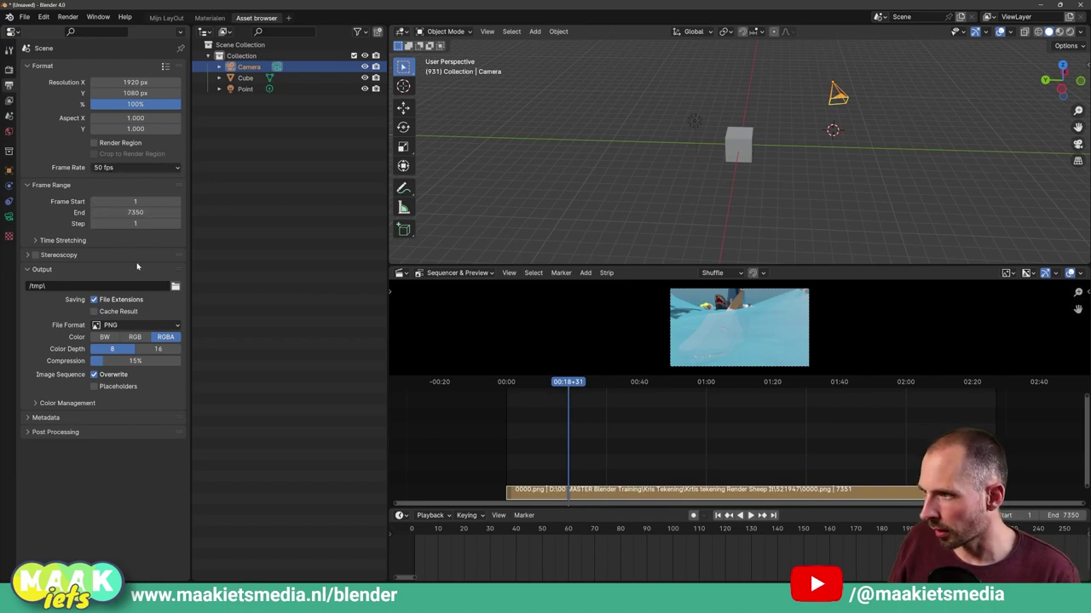
Step: Output to 'FInal video' on the Desktop with File Format FFmpeg Video
{"action": "left_click", "coordinate": [175, 287]}
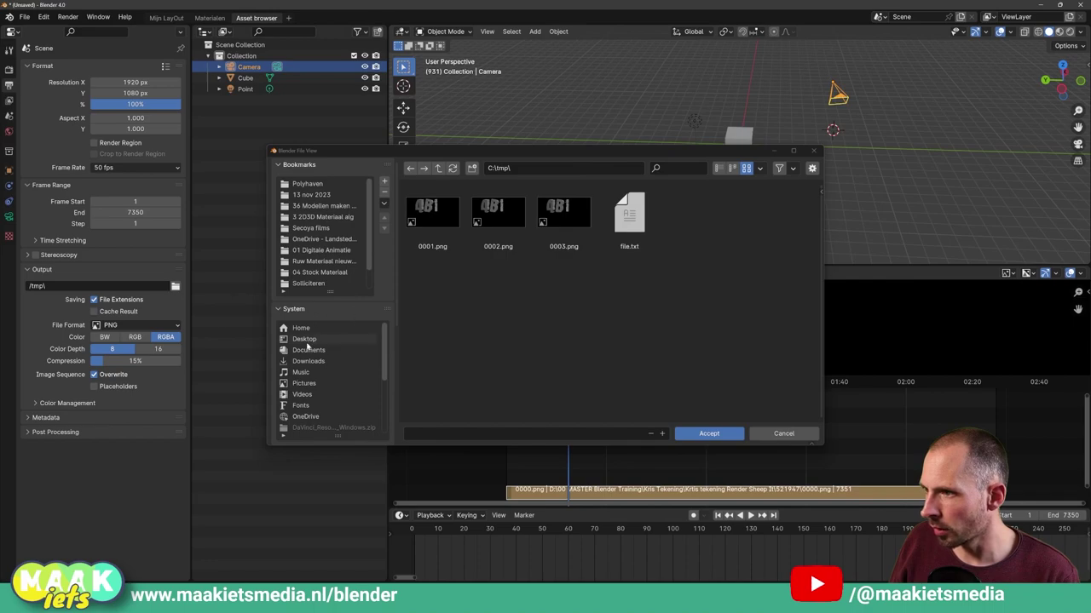
{"action": "left_click", "coordinate": [305, 339]}
{"action": "left_click", "coordinate": [434, 436]}
{"action": "type", "text": "FInal vide"}
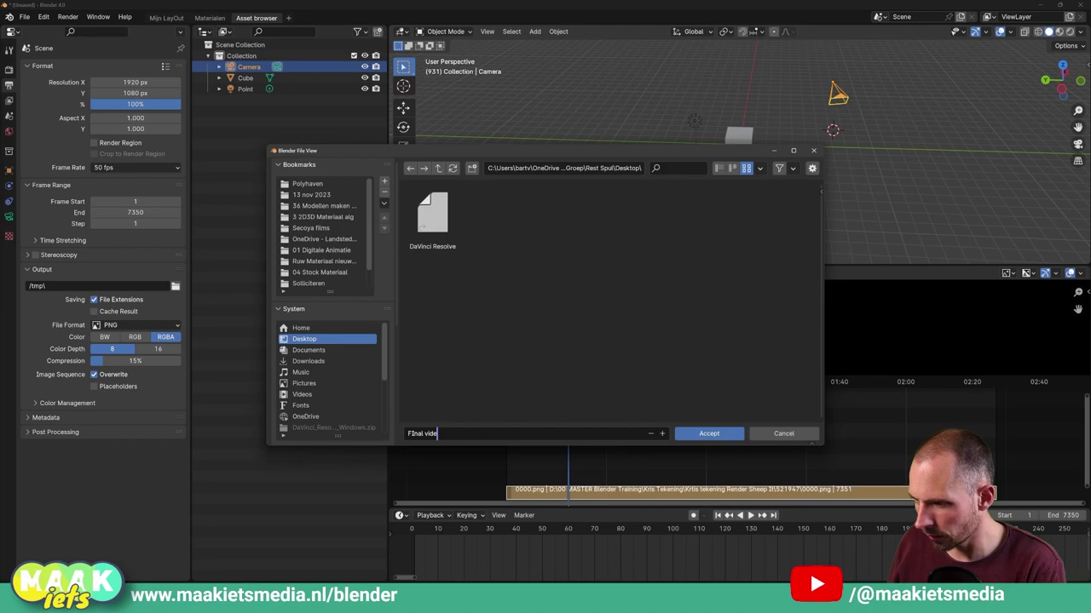
{"action": "type", "text": "o"}
{"action": "key", "text": "Return"}
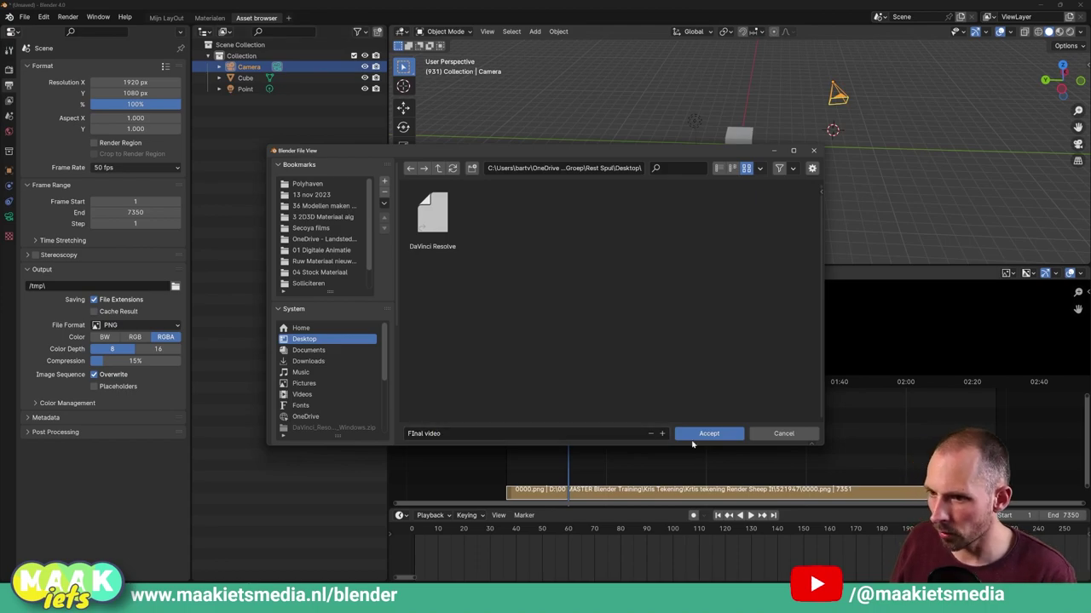
{"action": "left_click", "coordinate": [696, 436]}
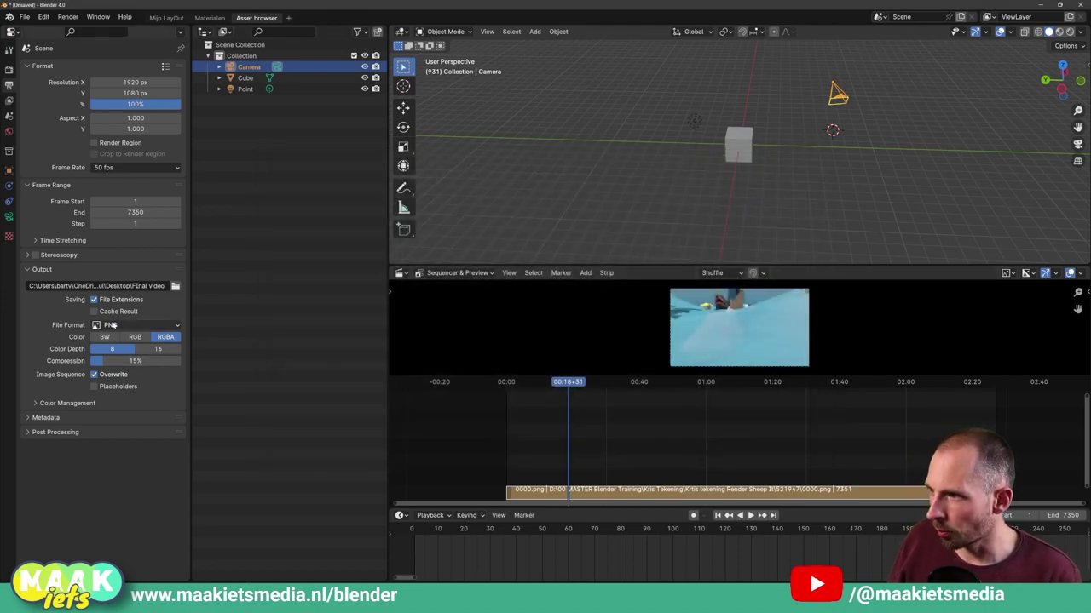
{"action": "left_click", "coordinate": [115, 326]}
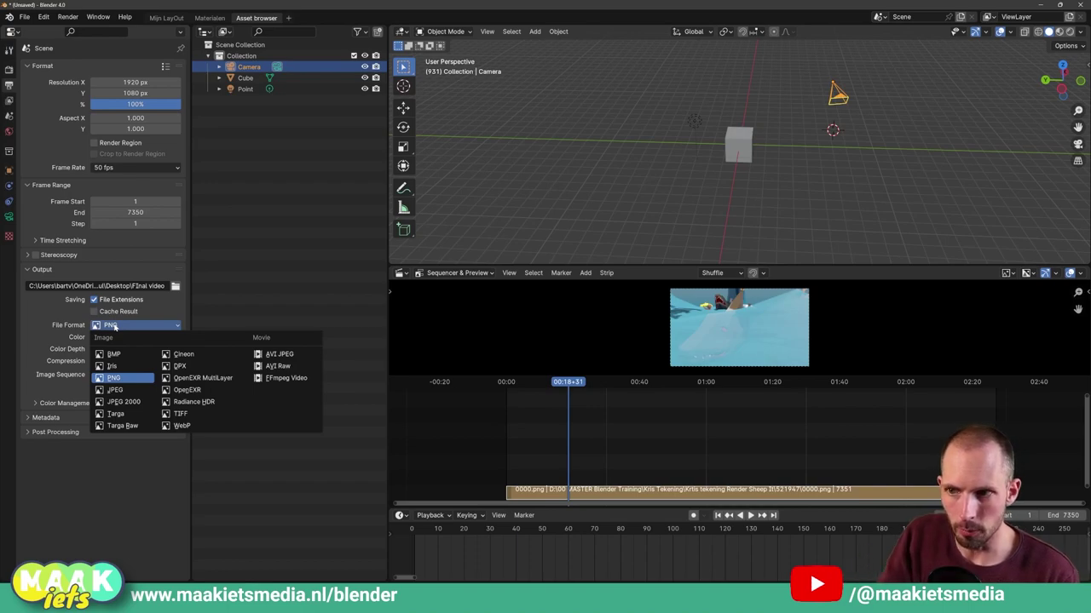
{"action": "left_click", "coordinate": [280, 378]}
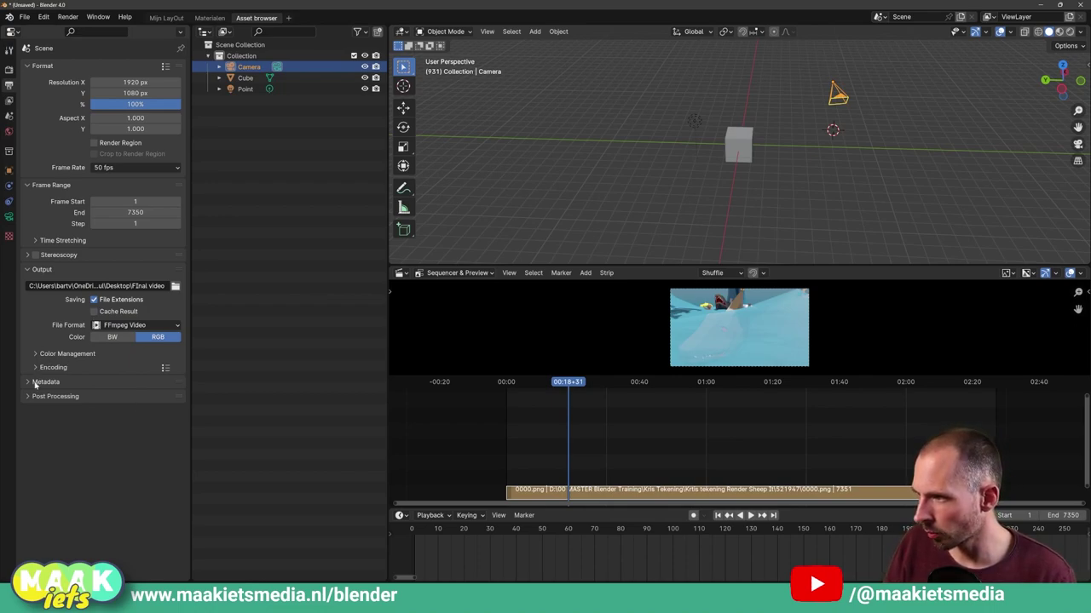
Step: Render the whole Blender animation to video with Render Animation from the Render menu
{"action": "left_click", "coordinate": [69, 18]}
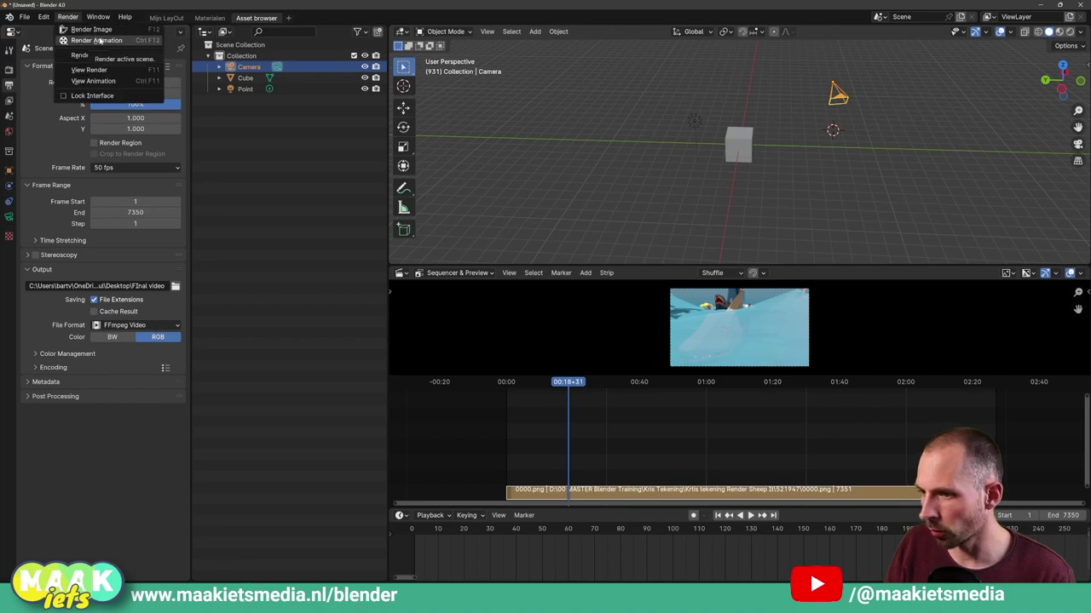
{"action": "left_click", "coordinate": [99, 40]}
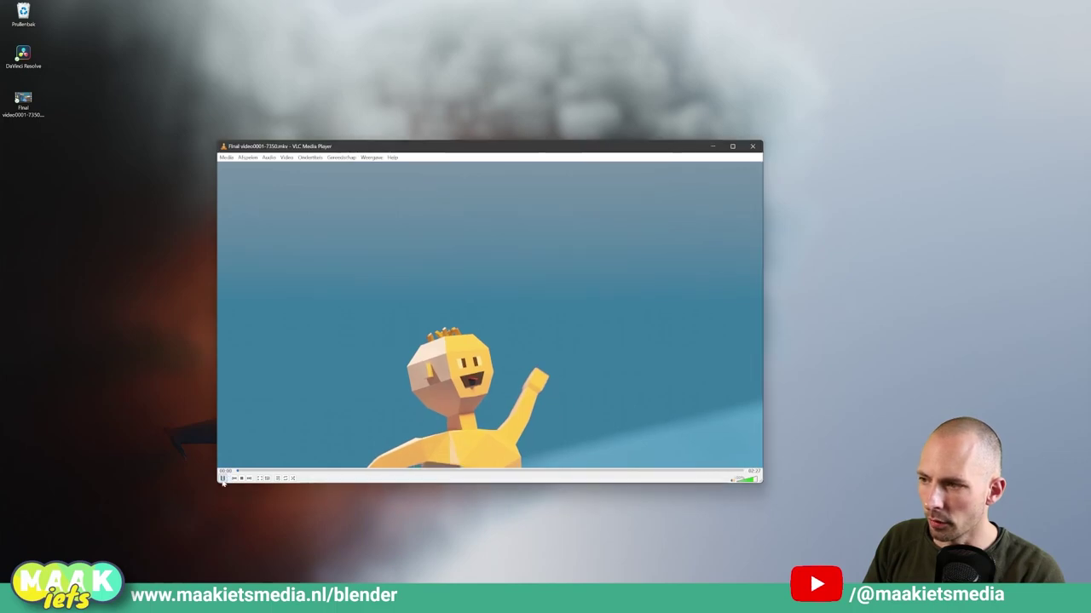
Step: Jump the VLC video ahead to about 00:54, pause, and review then close the file properties
{"action": "left_click_drag", "start_coordinate": [244, 470], "coordinate": [423, 470]}
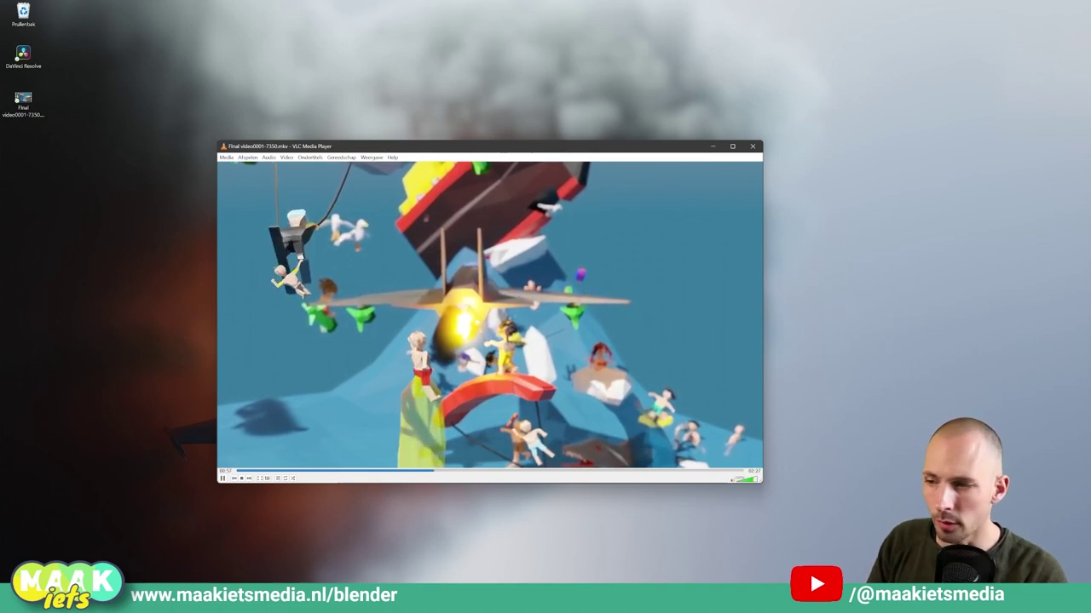
{"action": "key", "text": "space"}
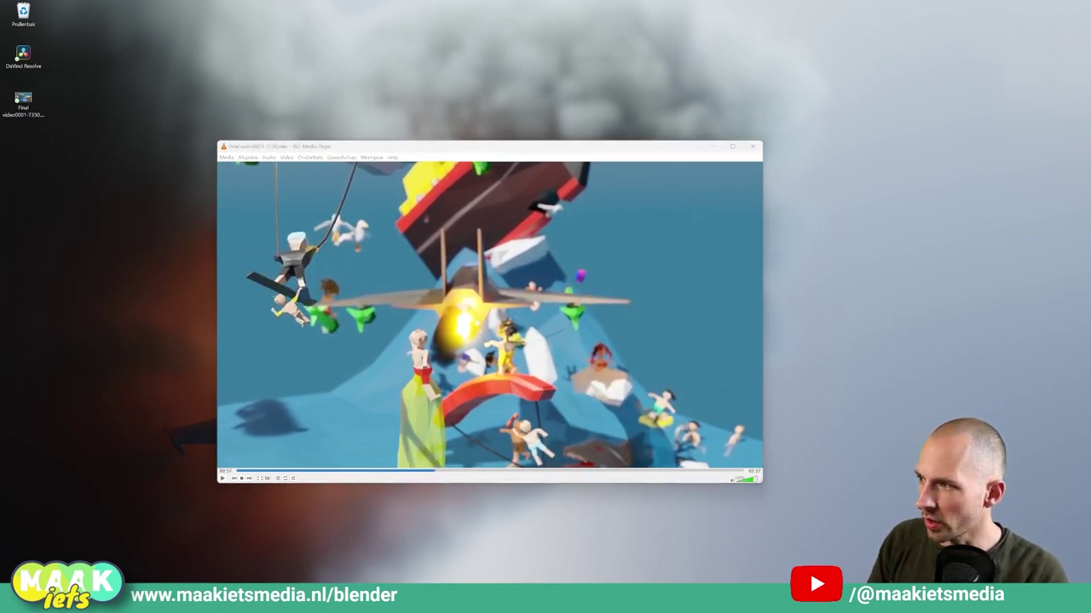
{"action": "mouse_move", "coordinate": [0, 314]}
{"action": "left_mouse_down"}
{"action": "mouse_move", "coordinate": [97, 315]}
{"action": "mouse_move", "coordinate": [466, 229]}
{"action": "left_mouse_up"}
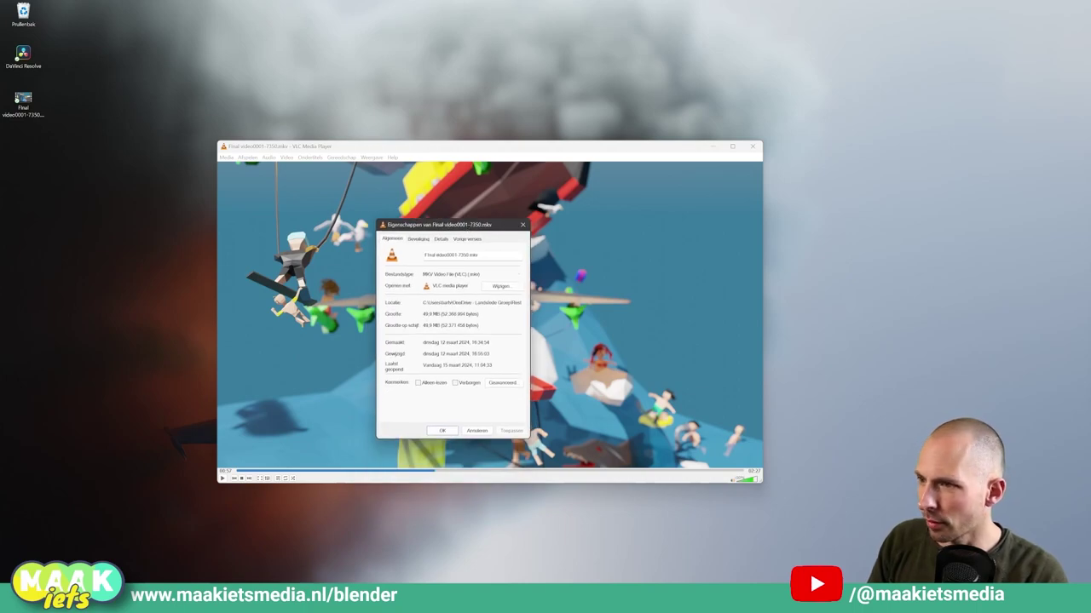
{"action": "left_click", "coordinate": [523, 224]}
Step: Resume playback and skip ahead to about 01:25 and then a later scene
{"action": "key", "text": "space"}
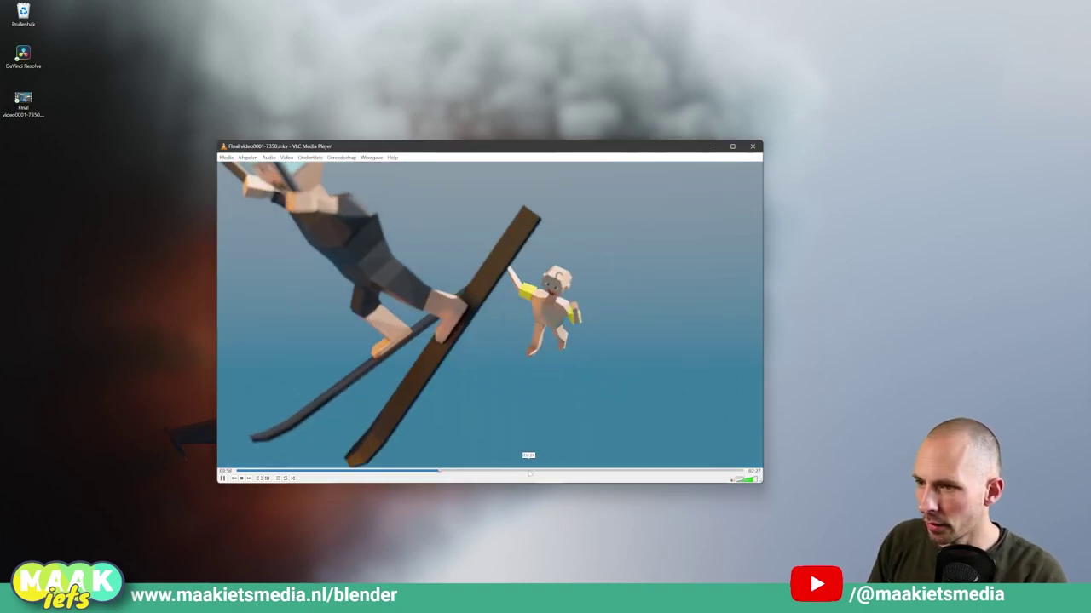
{"action": "left_click", "coordinate": [528, 471]}
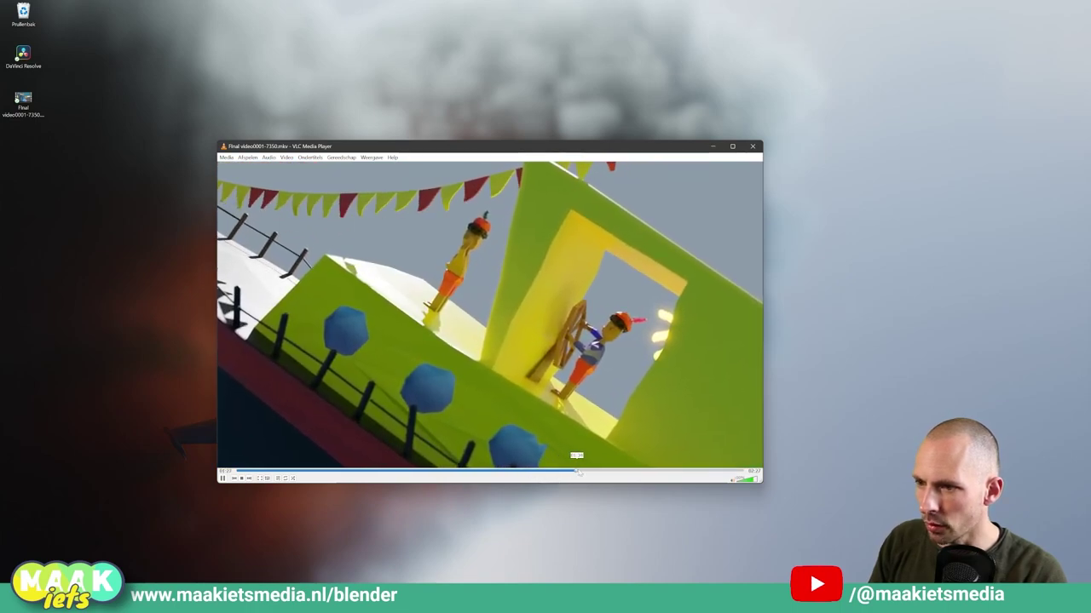
{"action": "left_click", "coordinate": [598, 472]}
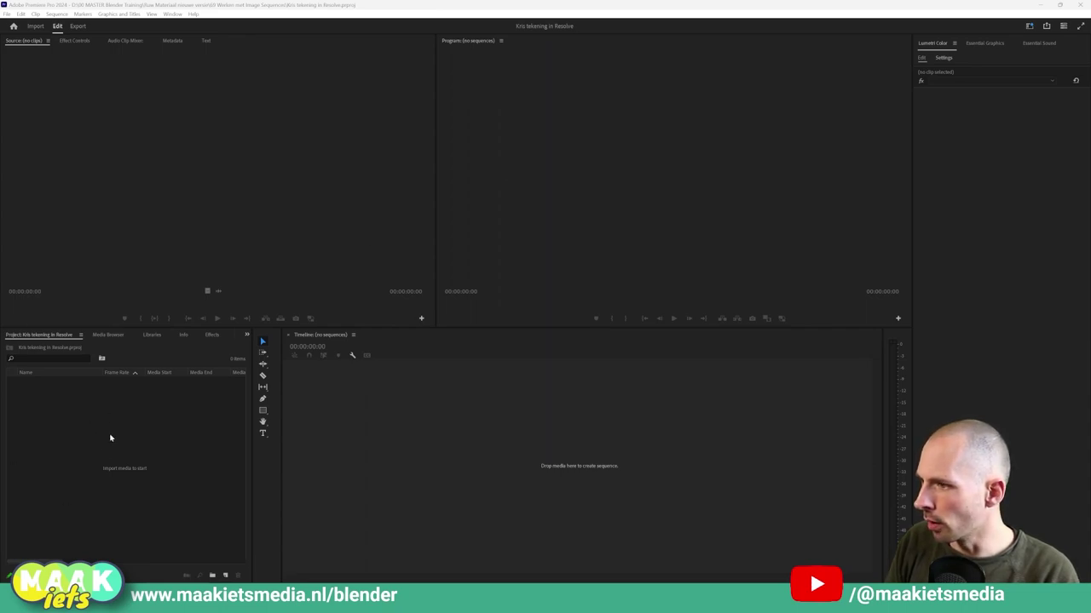
Step: Import the Kris tekening - Sheepit PNGs, starting at 0000.png, as one image sequence
{"action": "right_click", "coordinate": [72, 426]}
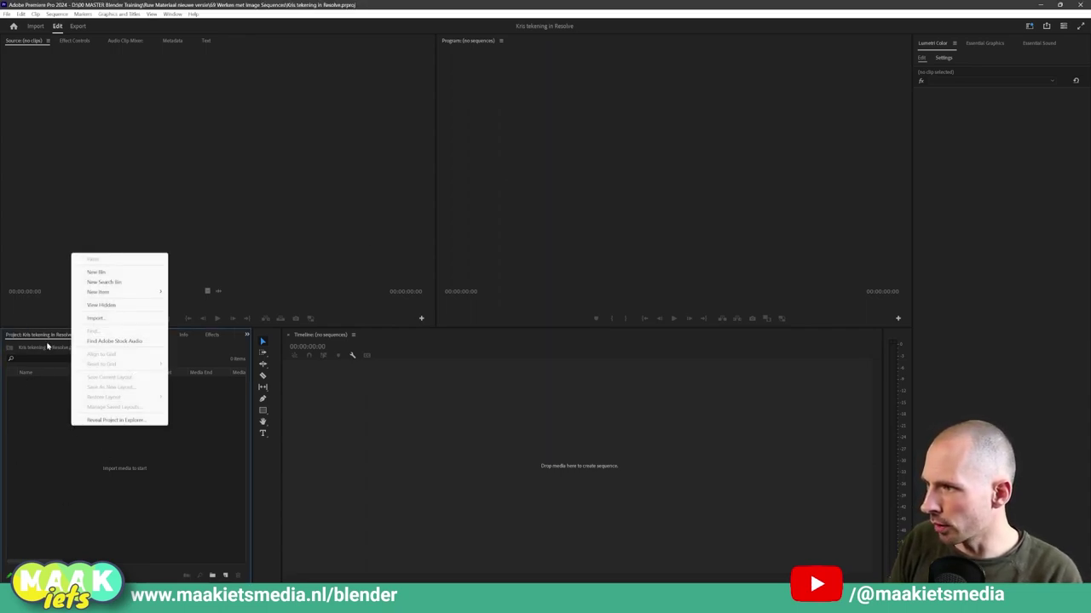
{"action": "left_click", "coordinate": [95, 318]}
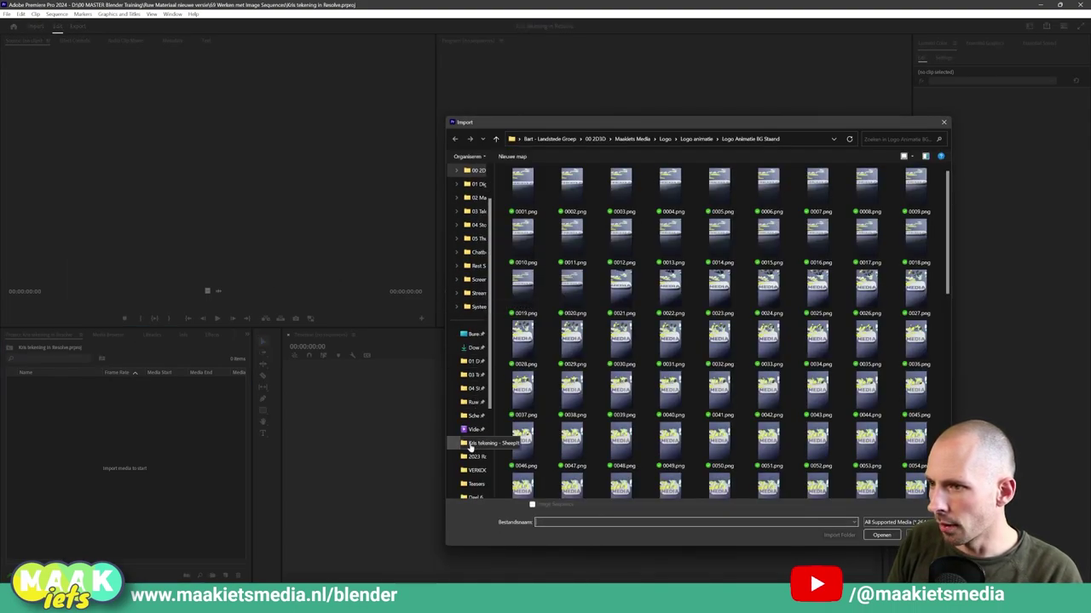
{"action": "left_click", "coordinate": [471, 443]}
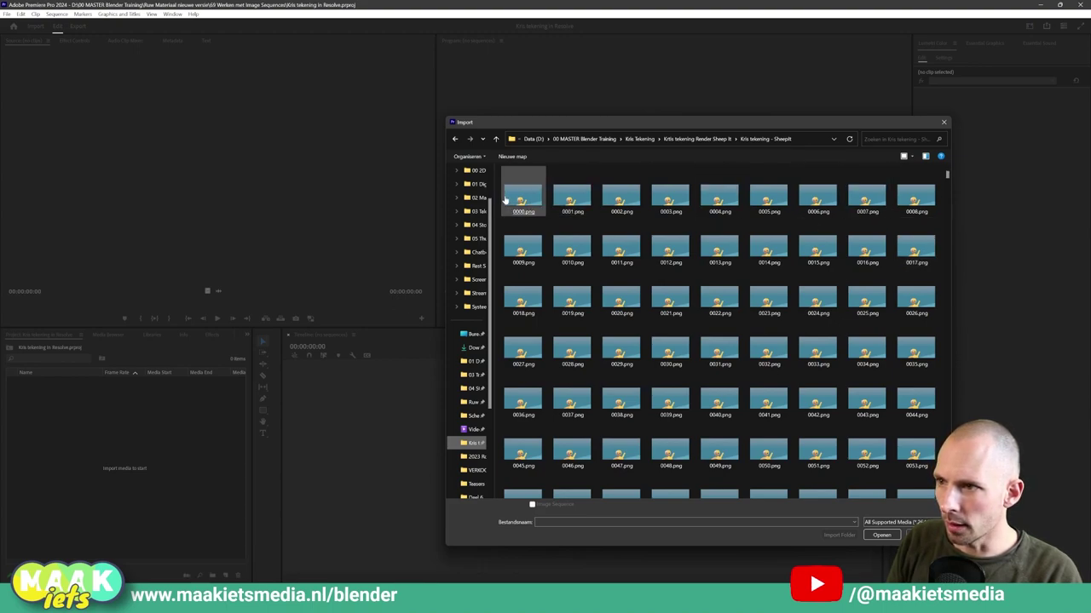
{"action": "left_click", "coordinate": [504, 200]}
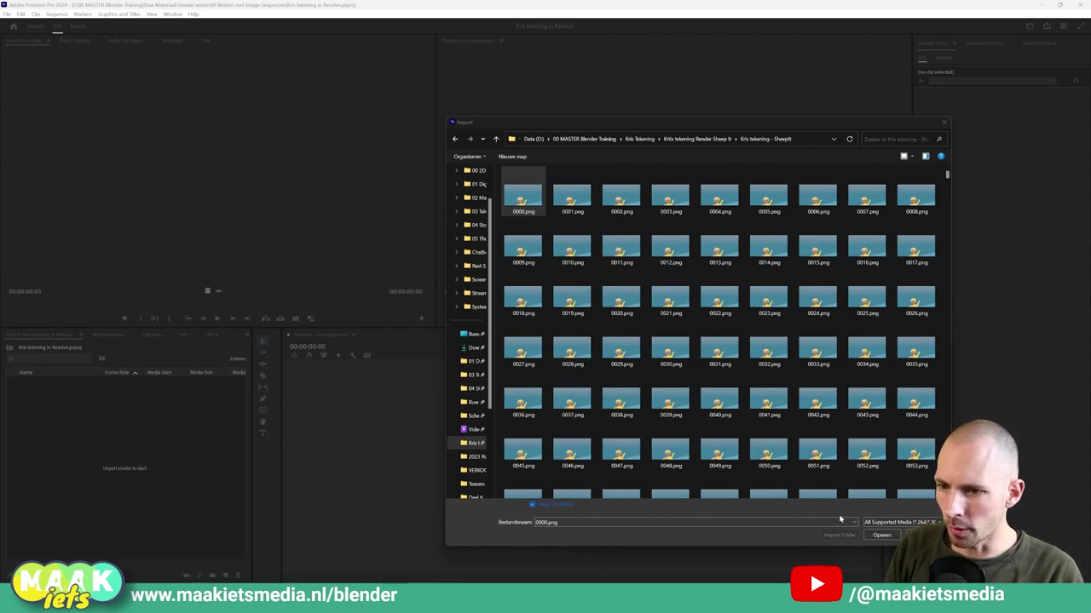
{"action": "left_click", "coordinate": [880, 535]}
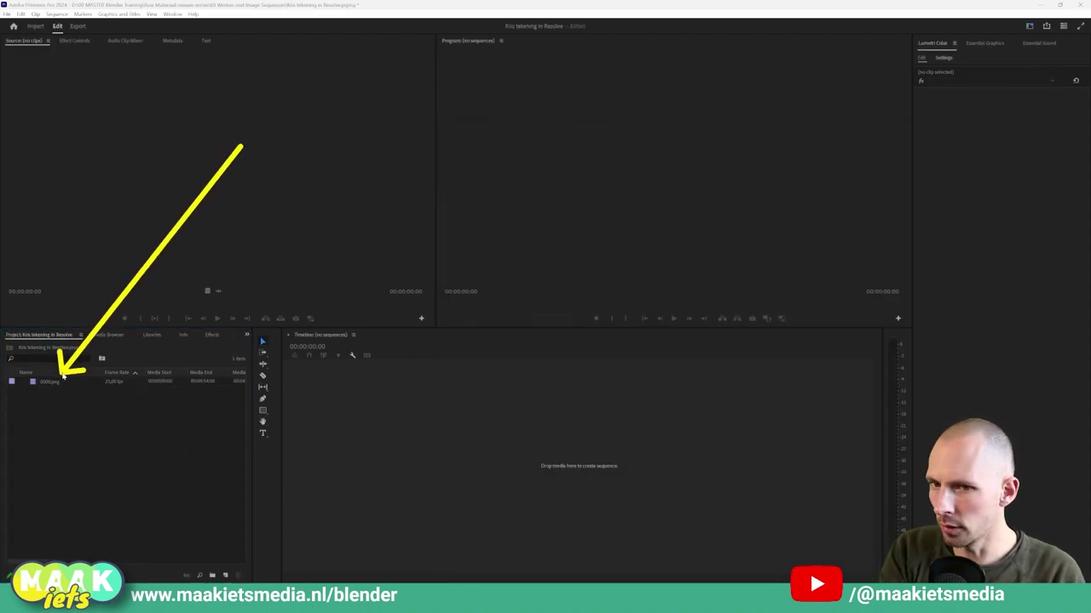
Step: Preview the 0000.png sequence in the Source monitor and jump twice further into it
{"action": "double_click", "coordinate": [30, 380]}
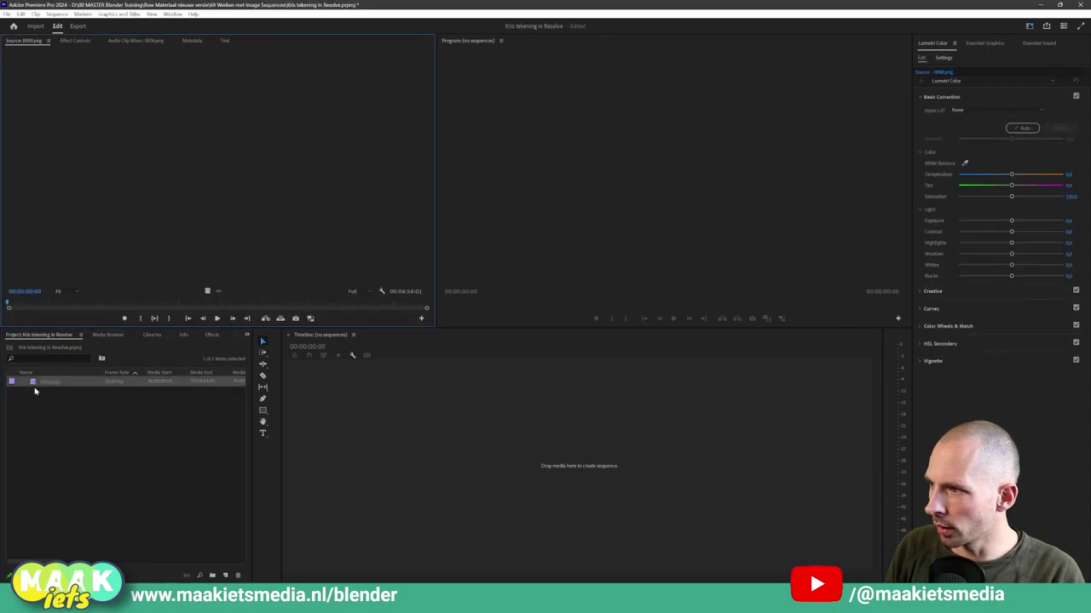
{"action": "key", "text": "space"}
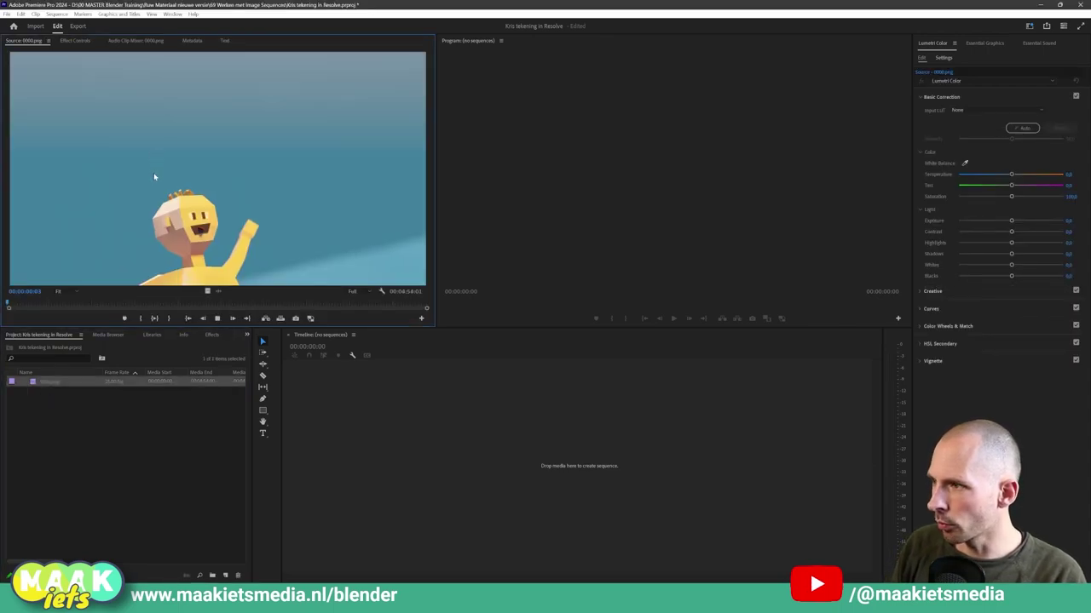
{"action": "left_click", "coordinate": [119, 302]}
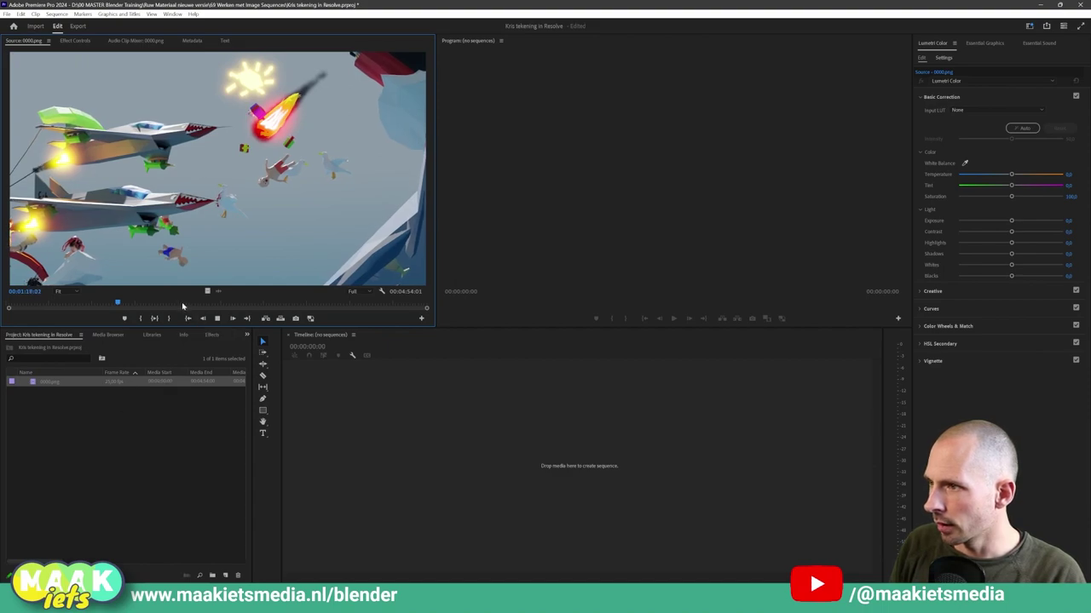
{"action": "left_click", "coordinate": [196, 302]}
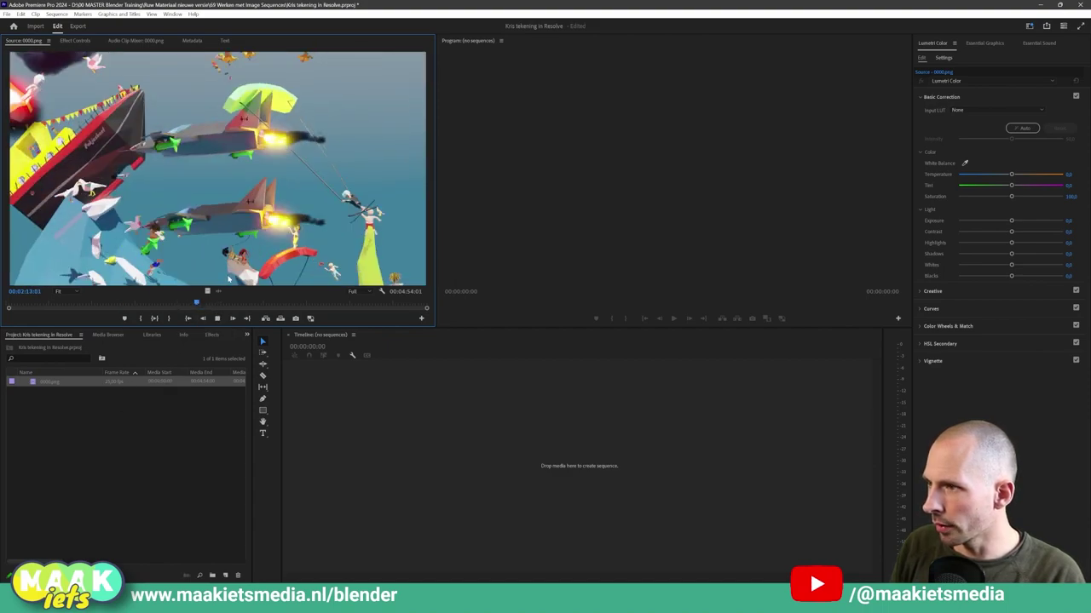
Step: Stop the clip preview and drag the 0000.png clip onto the Timeline to create sequence 0000
{"action": "left_click", "coordinate": [218, 318]}
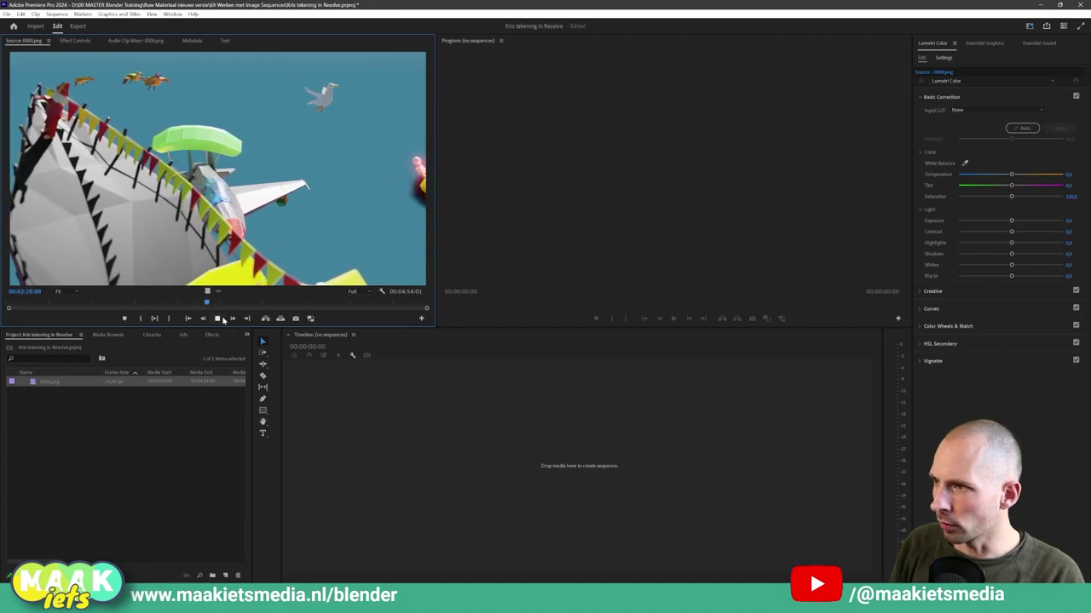
{"action": "key", "text": "space"}
{"action": "left_click_drag", "start_coordinate": [35, 385], "coordinate": [44, 375]}
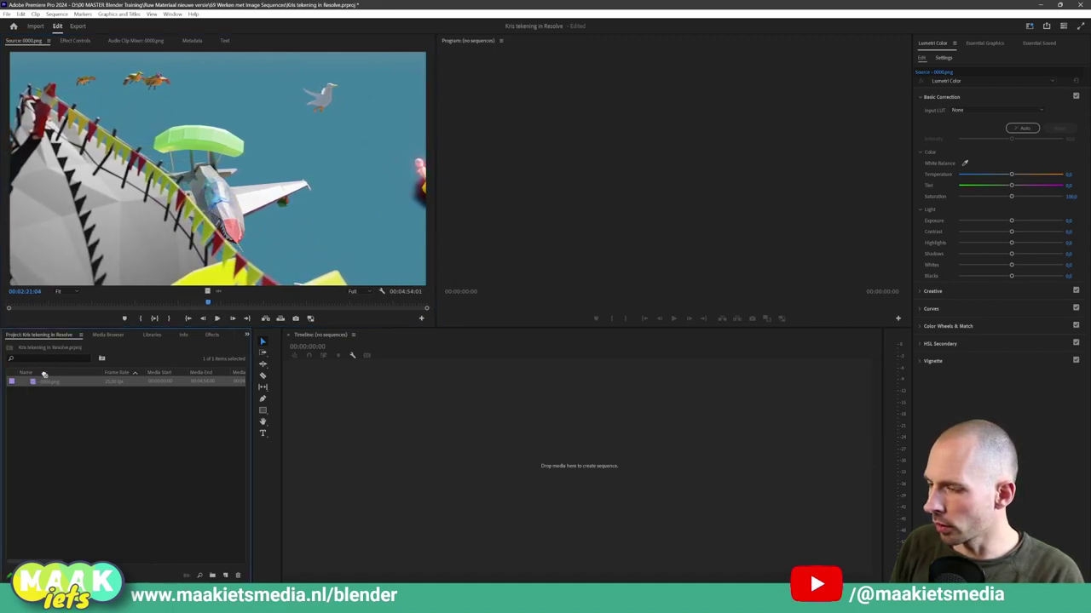
{"action": "left_click_drag", "start_coordinate": [403, 435], "coordinate": [367, 441]}
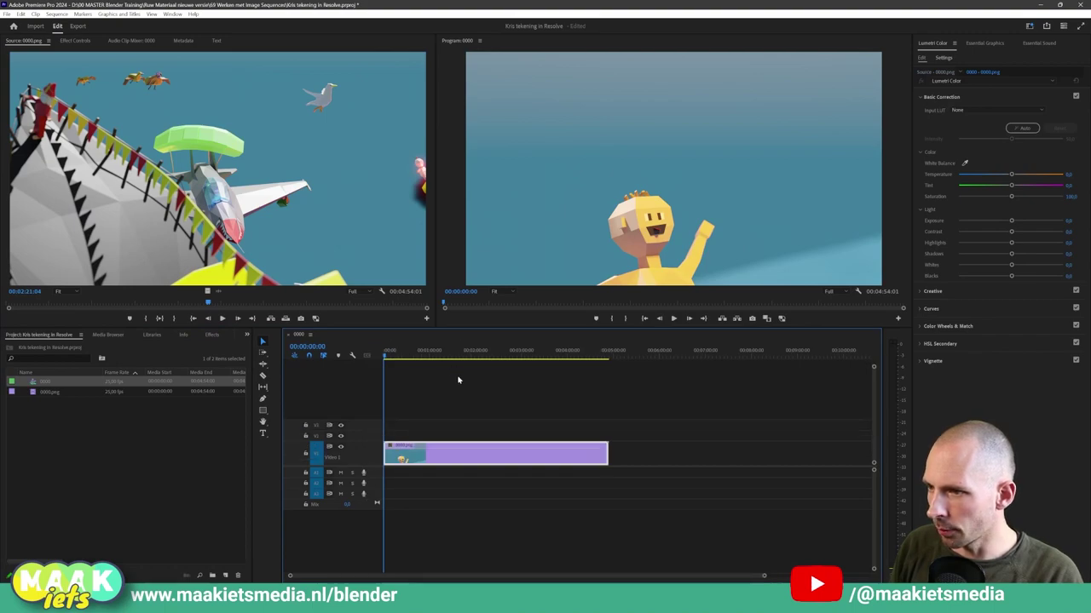
Step: Play and scrub the new sequence, moving back to around 1:29 and then 1:03
{"action": "left_click_drag", "start_coordinate": [469, 354], "coordinate": [502, 354]}
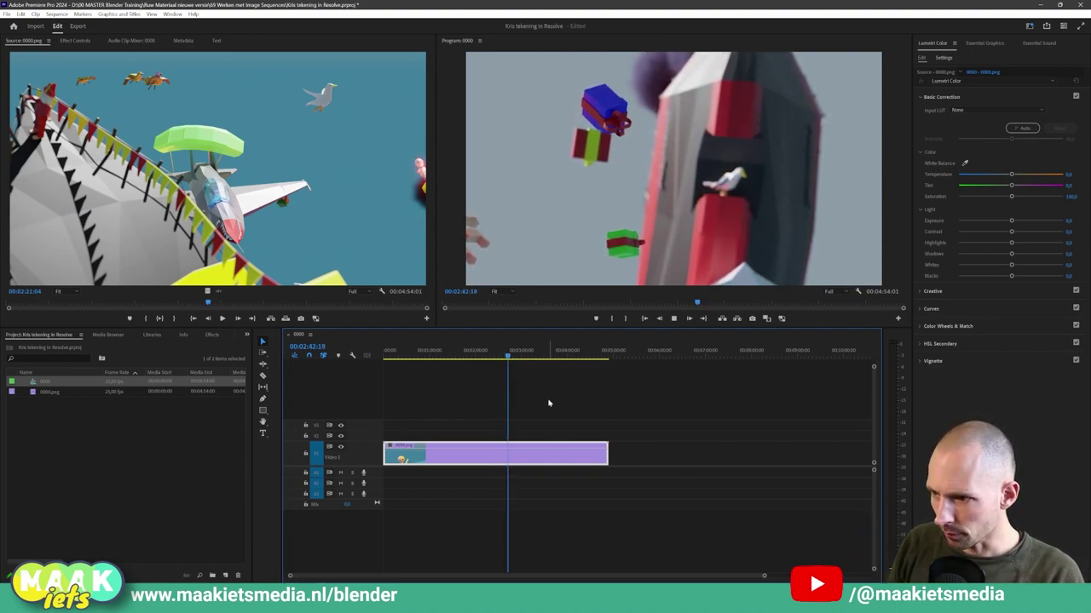
{"action": "key", "text": "space"}
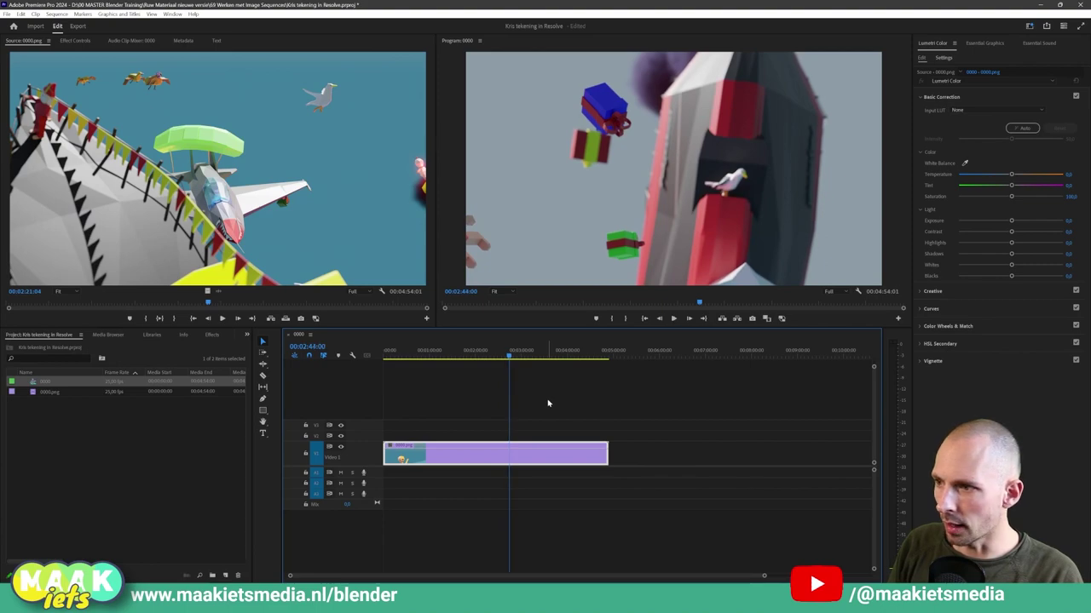
{"action": "mouse_move", "coordinate": [479, 353]}
{"action": "left_mouse_down"}
{"action": "mouse_move", "coordinate": [453, 352]}
{"action": "mouse_move", "coordinate": [467, 353]}
{"action": "left_mouse_up"}
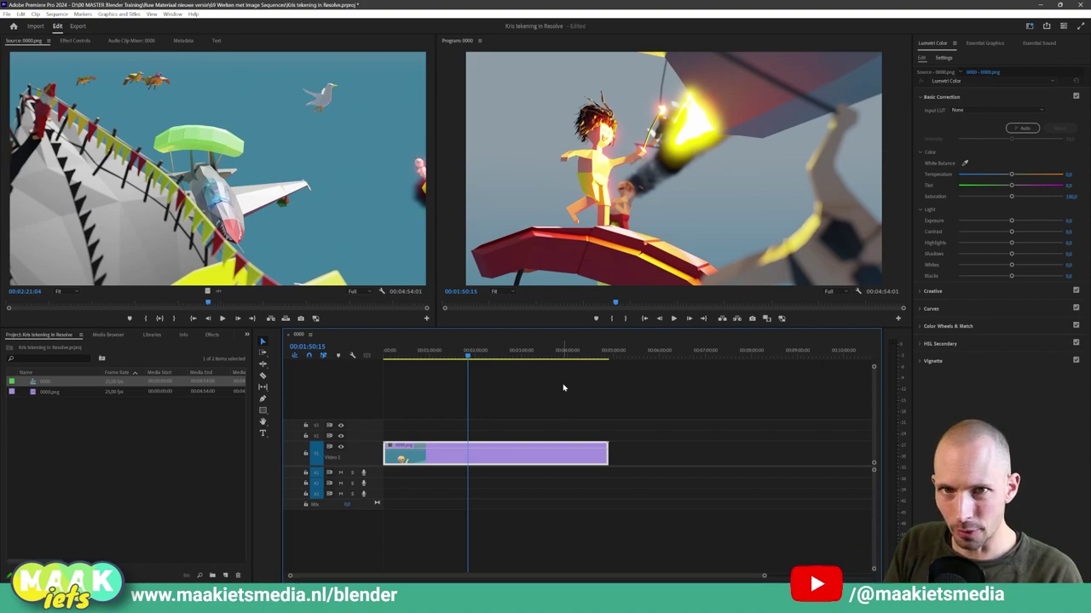
{"action": "left_click_drag", "start_coordinate": [477, 355], "coordinate": [431, 362]}
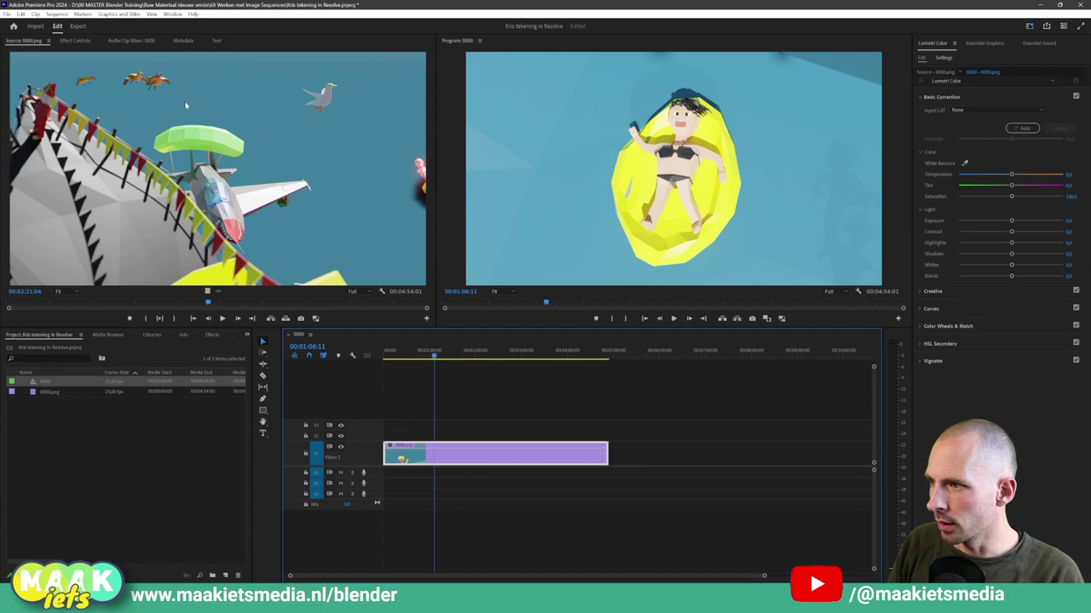
Step: Change sequence 0000's timebase to 50 frames/second in Sequence Settings, then return near the start
{"action": "right_click", "coordinate": [33, 385]}
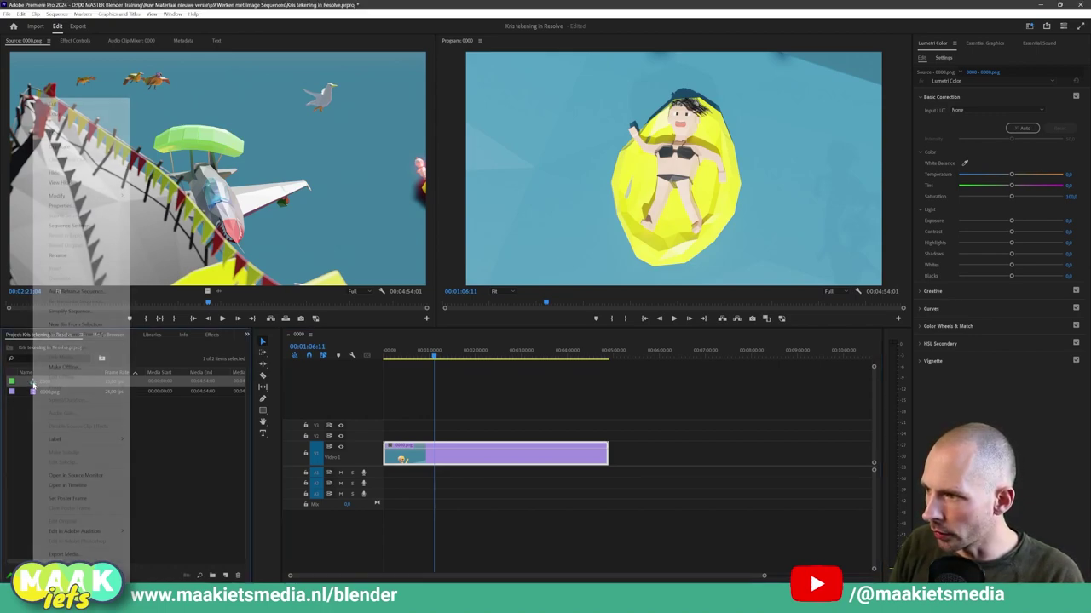
{"action": "left_click", "coordinate": [85, 225]}
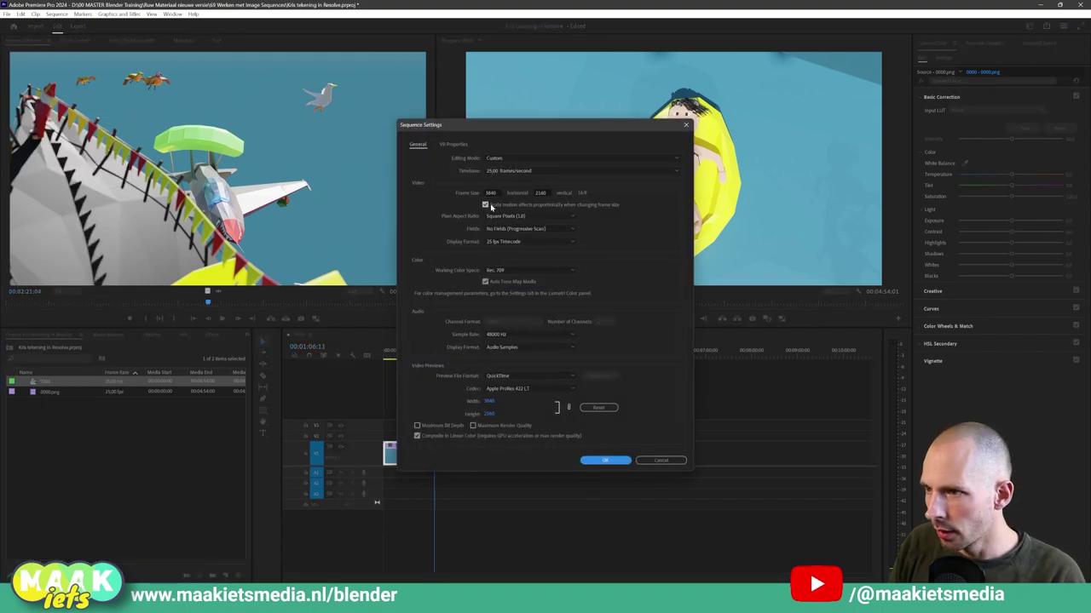
{"action": "left_click", "coordinate": [500, 171]}
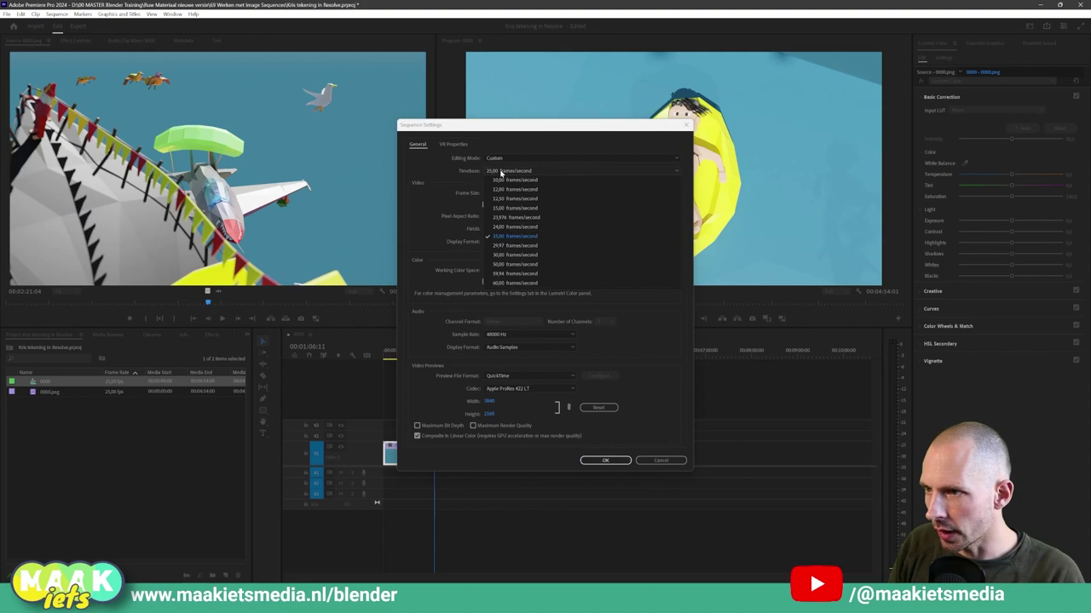
{"action": "left_click", "coordinate": [514, 265]}
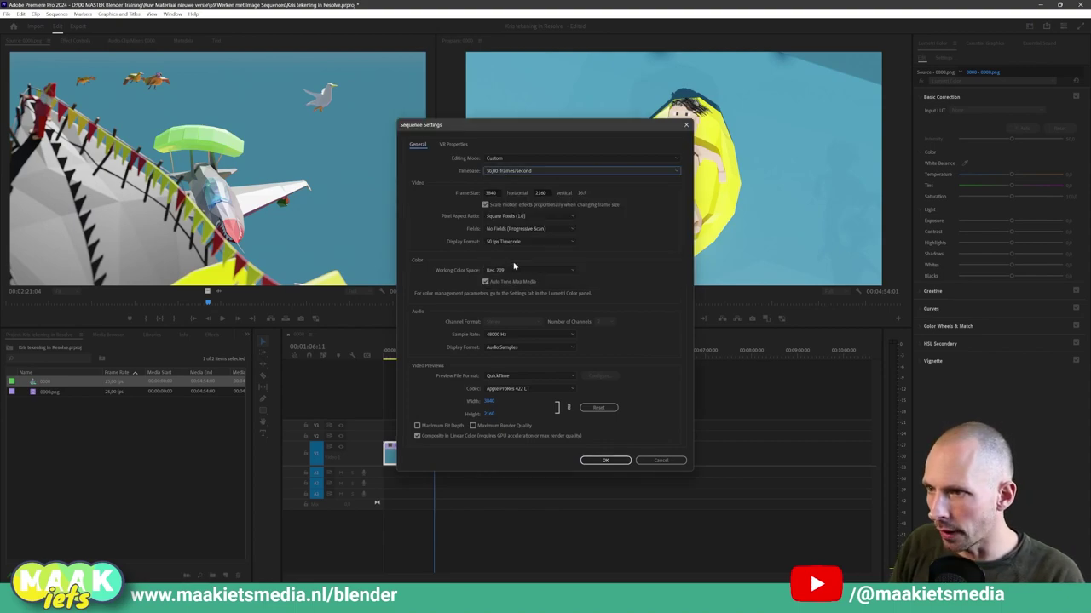
{"action": "left_click", "coordinate": [601, 461]}
{"action": "key", "text": "Home"}
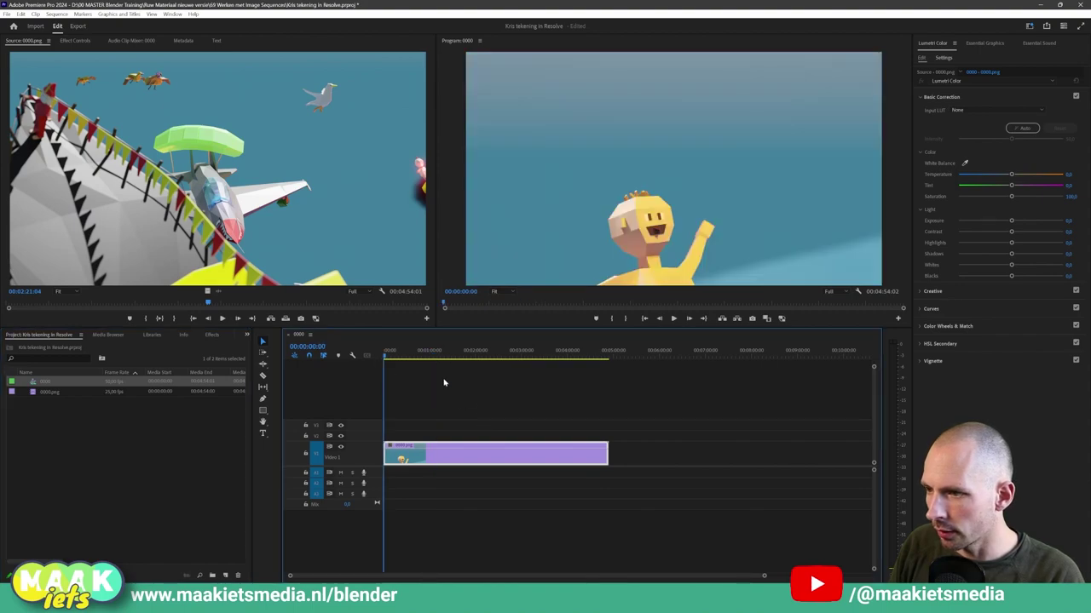
{"action": "left_click", "coordinate": [415, 351]}
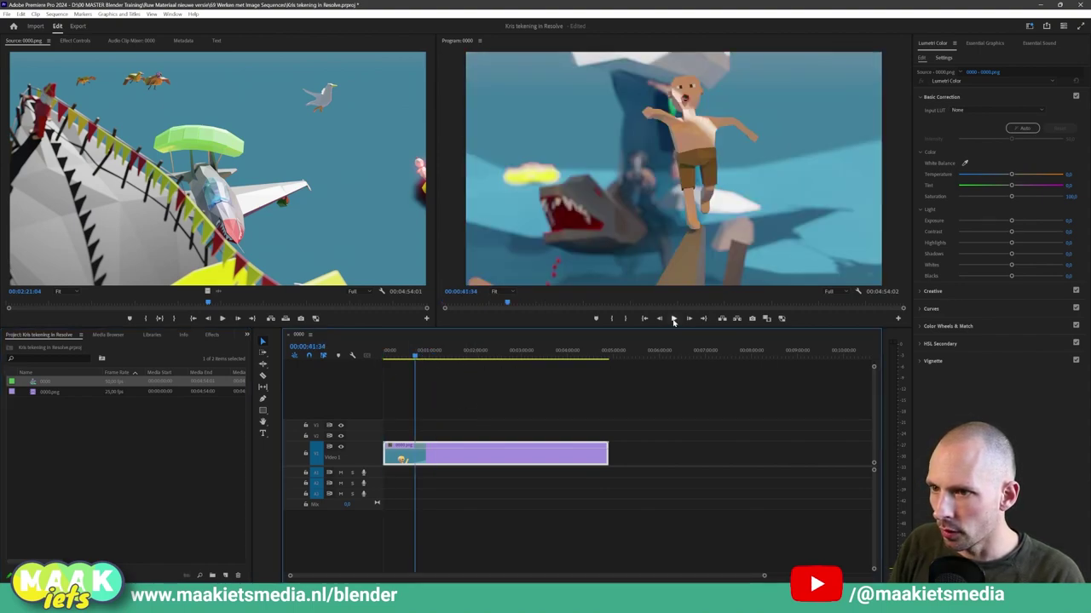
Step: Play the 50 fps sequence, jumping to about 2:38 and near the end, then scrubbing back
{"action": "left_click", "coordinate": [673, 319]}
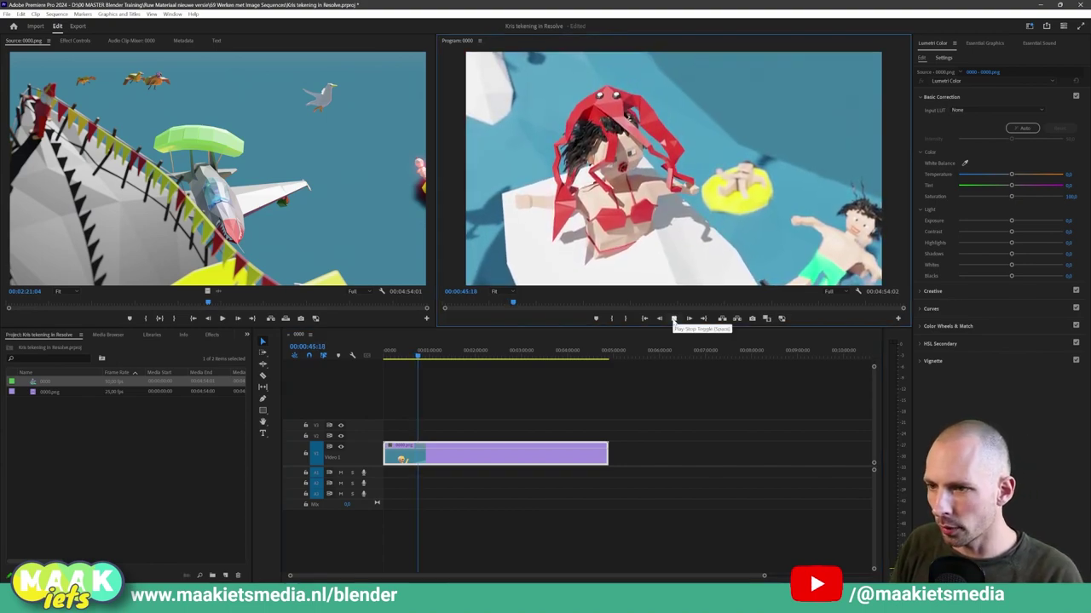
{"action": "left_click", "coordinate": [505, 354]}
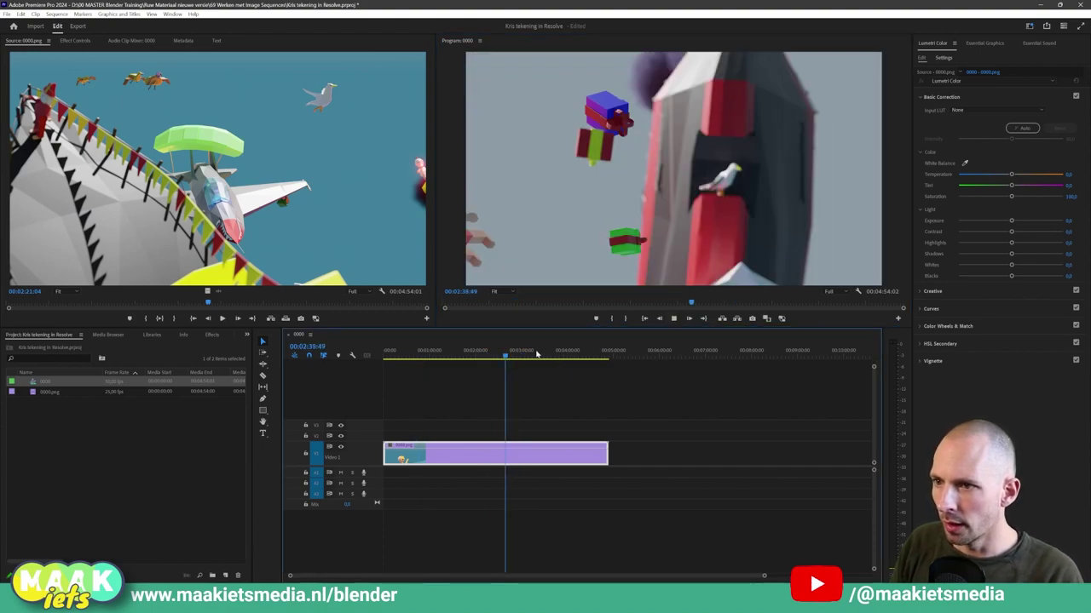
{"action": "left_click", "coordinate": [571, 354]}
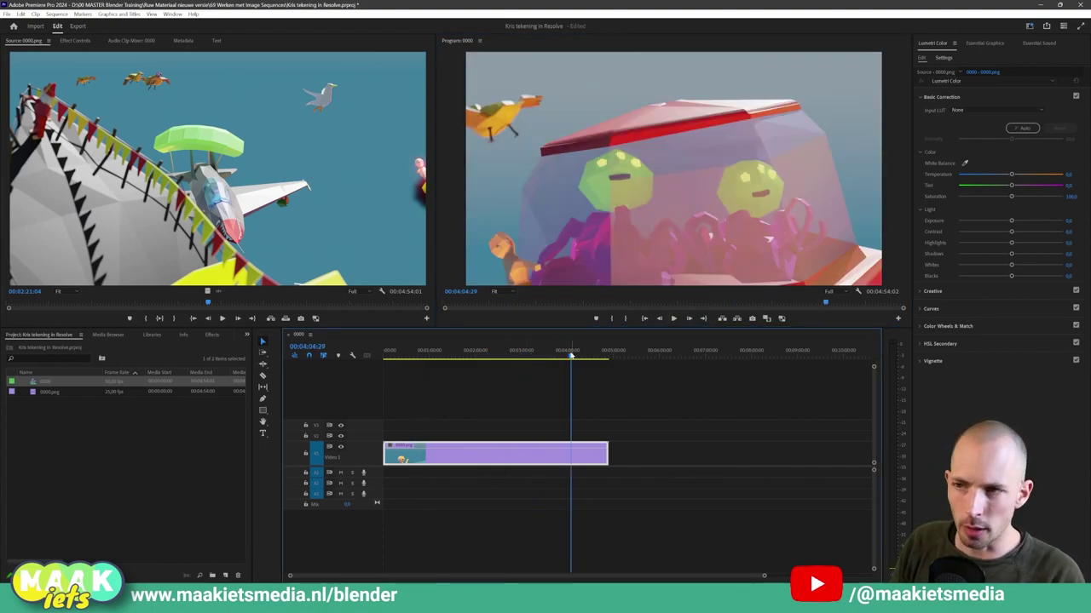
{"action": "mouse_move", "coordinate": [571, 355]}
{"action": "left_mouse_down"}
{"action": "mouse_move", "coordinate": [405, 356]}
{"action": "mouse_move", "coordinate": [490, 360]}
{"action": "left_mouse_up"}
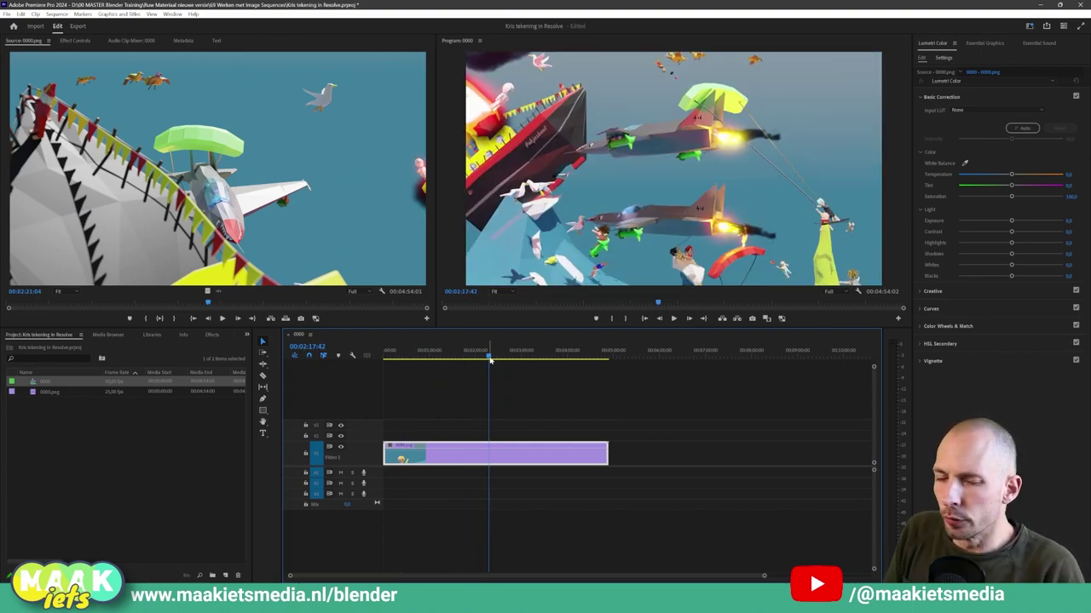
{"action": "left_click_drag", "start_coordinate": [490, 359], "coordinate": [467, 366]}
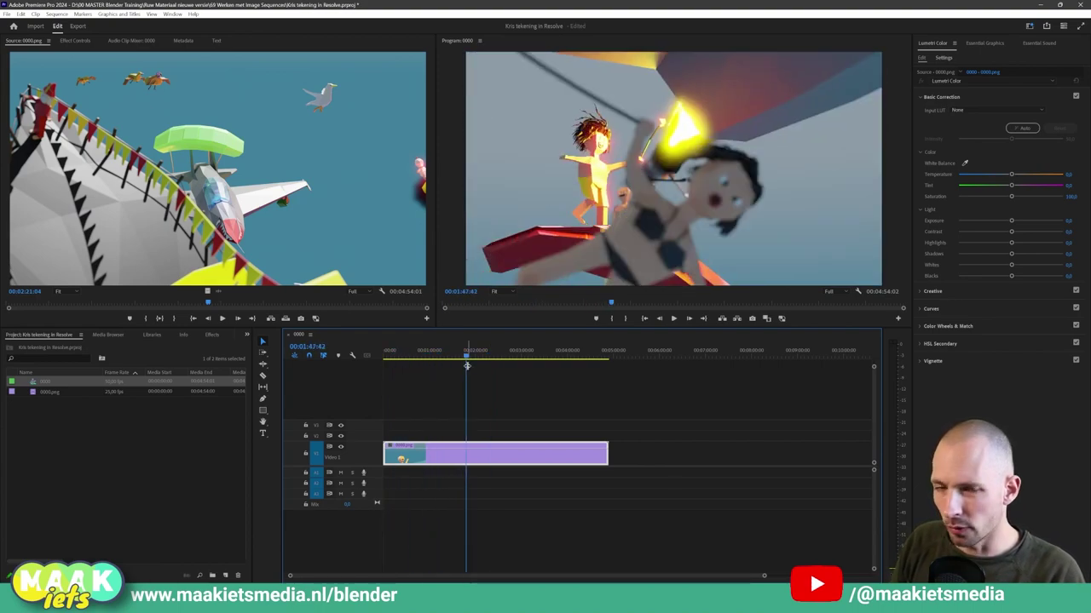
{"action": "mouse_move", "coordinate": [480, 462]}
{"action": "left_mouse_down"}
{"action": "mouse_move", "coordinate": [516, 463]}
{"action": "mouse_move", "coordinate": [470, 464]}
{"action": "left_mouse_up"}
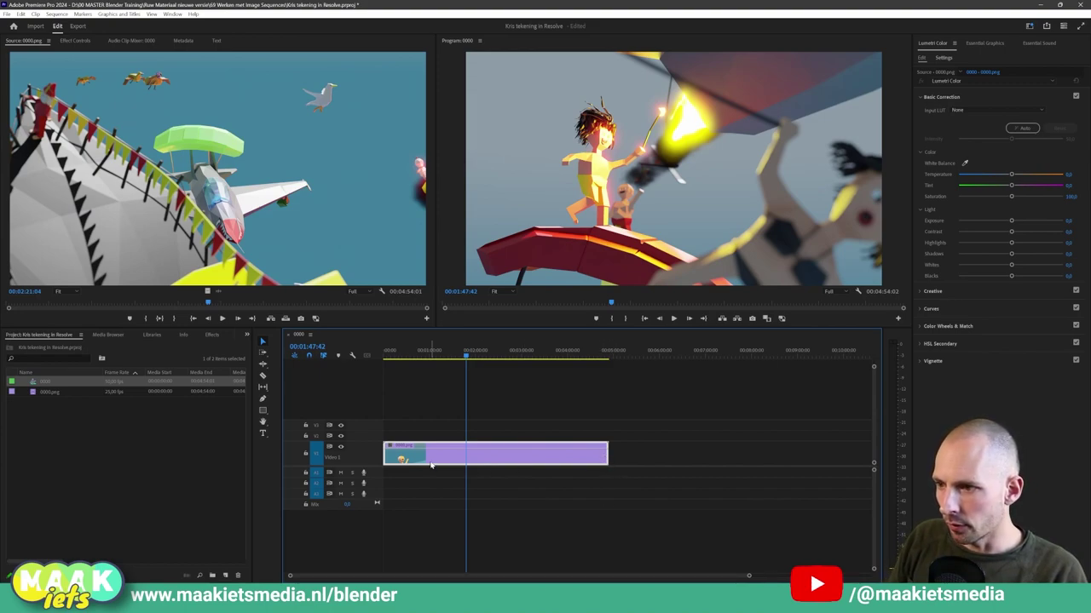
Step: Restore sequence 0000's timebase to 25 frames/second and play it from the beginning
{"action": "right_click", "coordinate": [37, 385]}
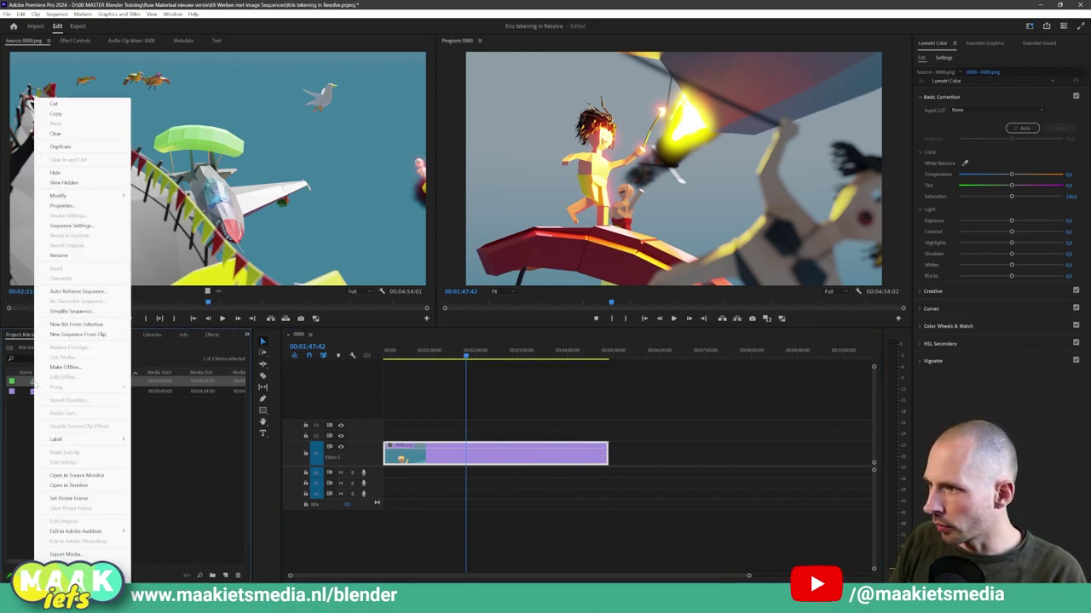
{"action": "left_click", "coordinate": [77, 229]}
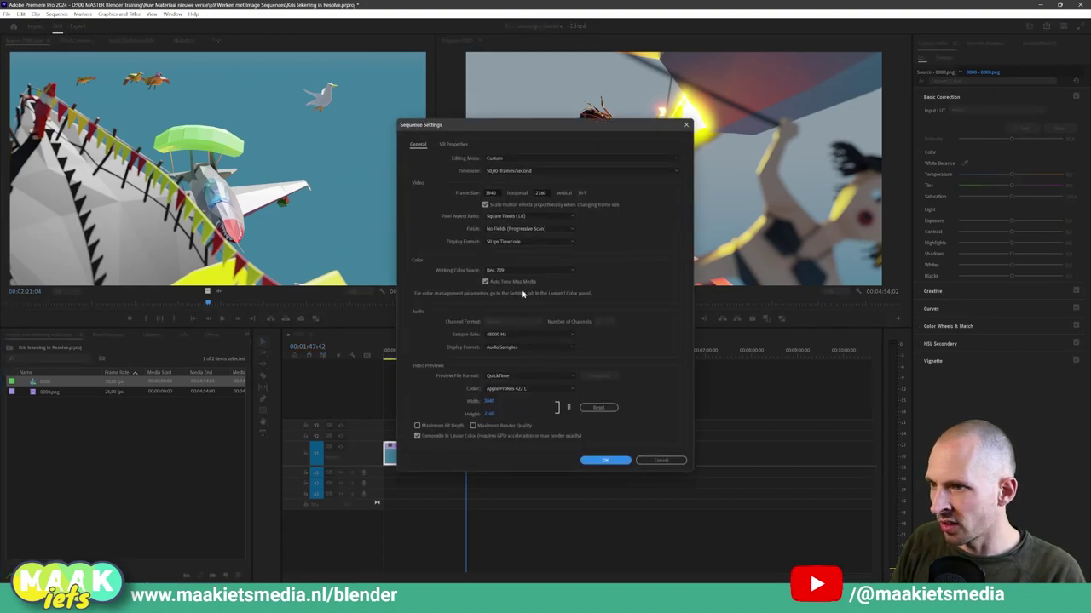
{"action": "left_click", "coordinate": [495, 171]}
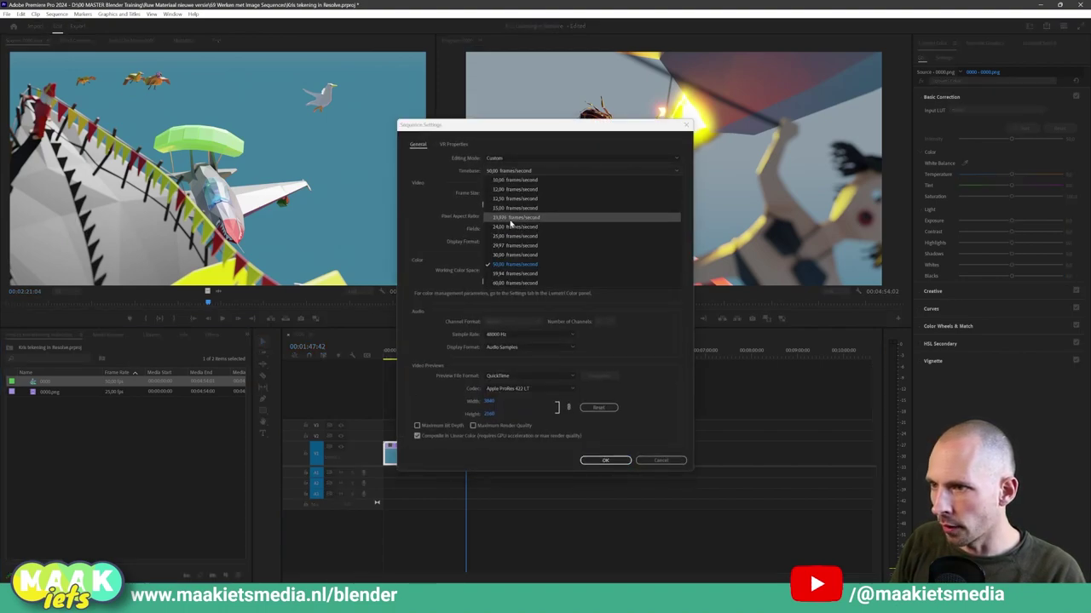
{"action": "left_click", "coordinate": [509, 236]}
{"action": "left_click", "coordinate": [606, 462]}
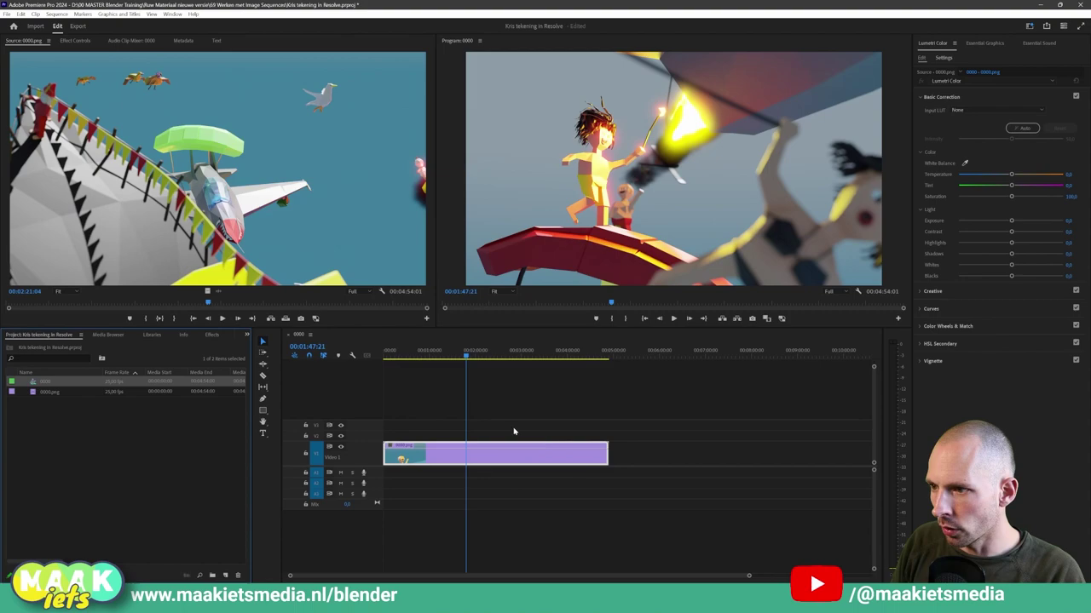
{"action": "key", "text": "Home"}
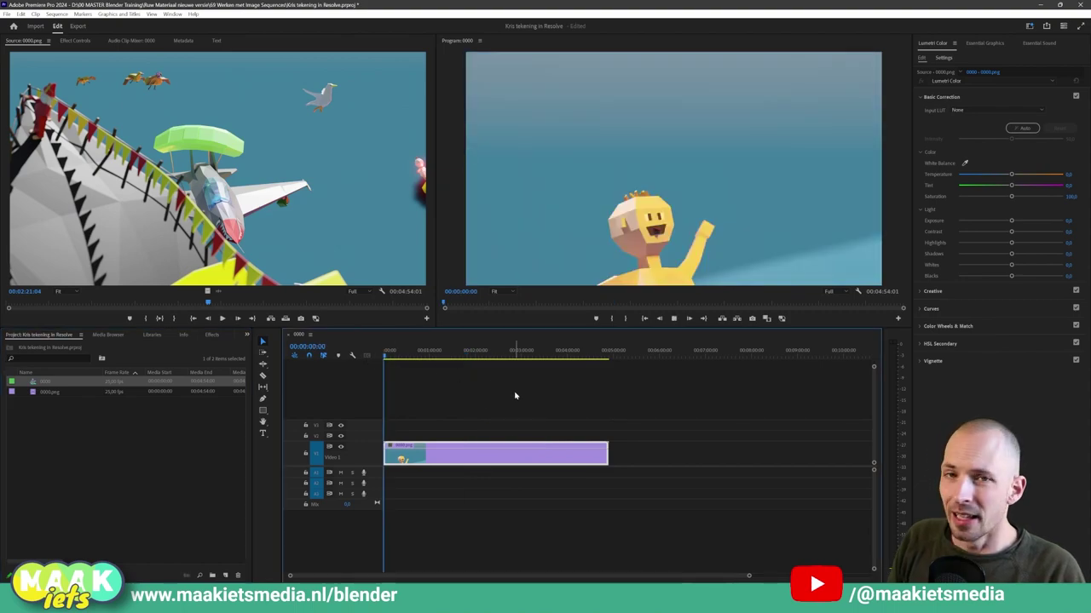
{"action": "key", "text": "space"}
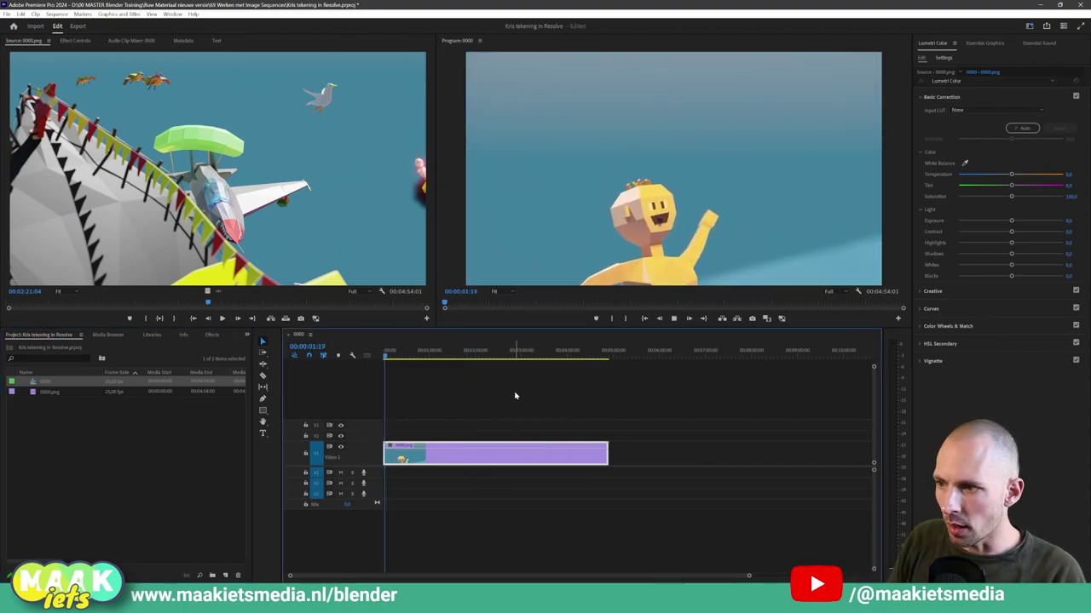
Step: Set the V1 clip's speed to 200% and preview it from the sequence start
{"action": "right_click", "coordinate": [464, 457]}
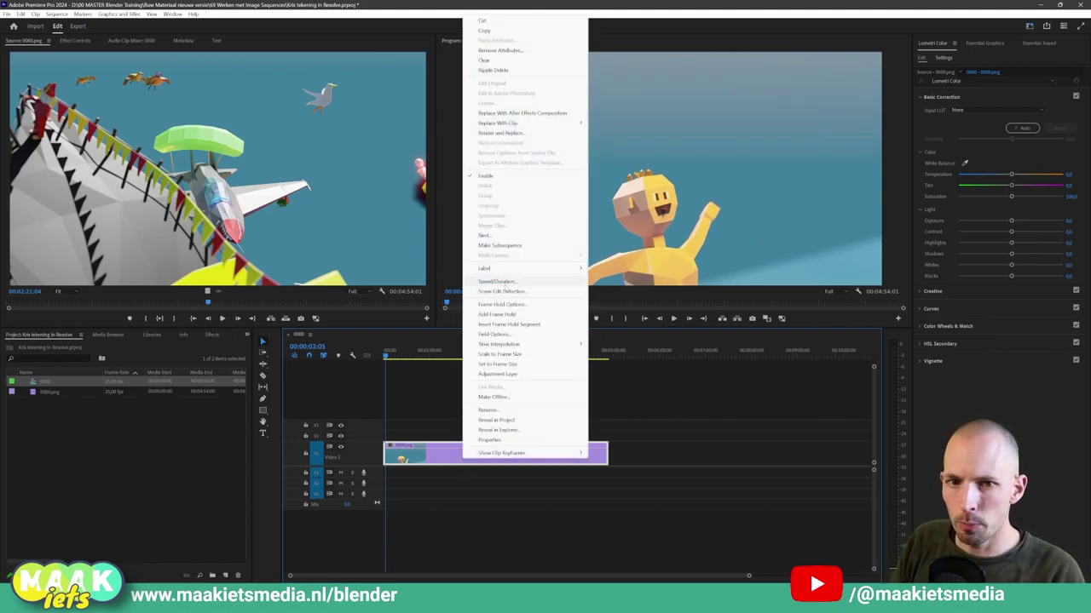
{"action": "left_click", "coordinate": [502, 282]}
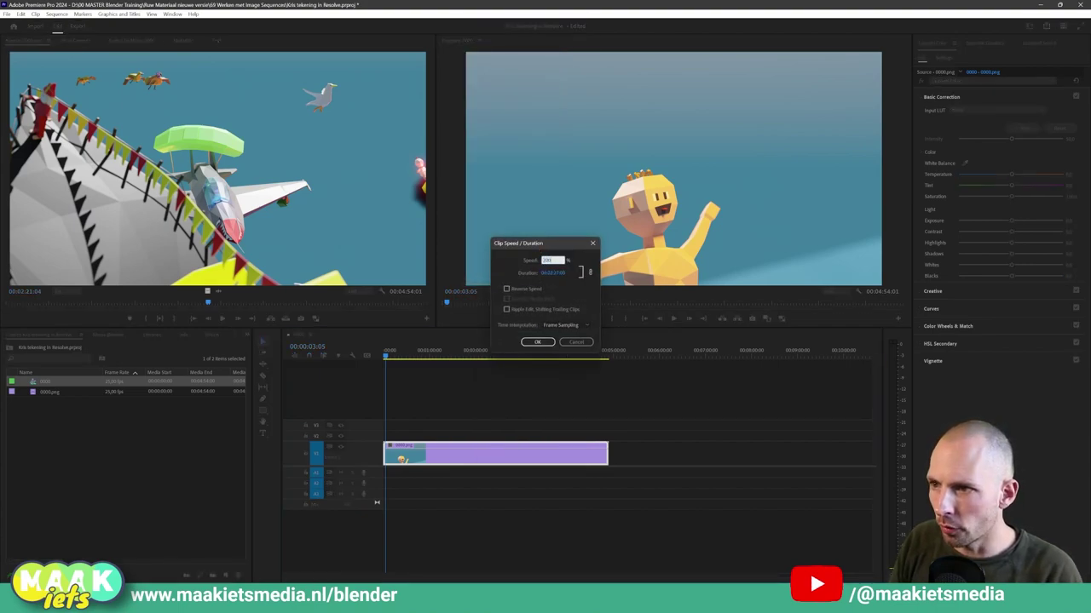
{"action": "key", "text": "Return"}
{"action": "key", "text": "Home"}
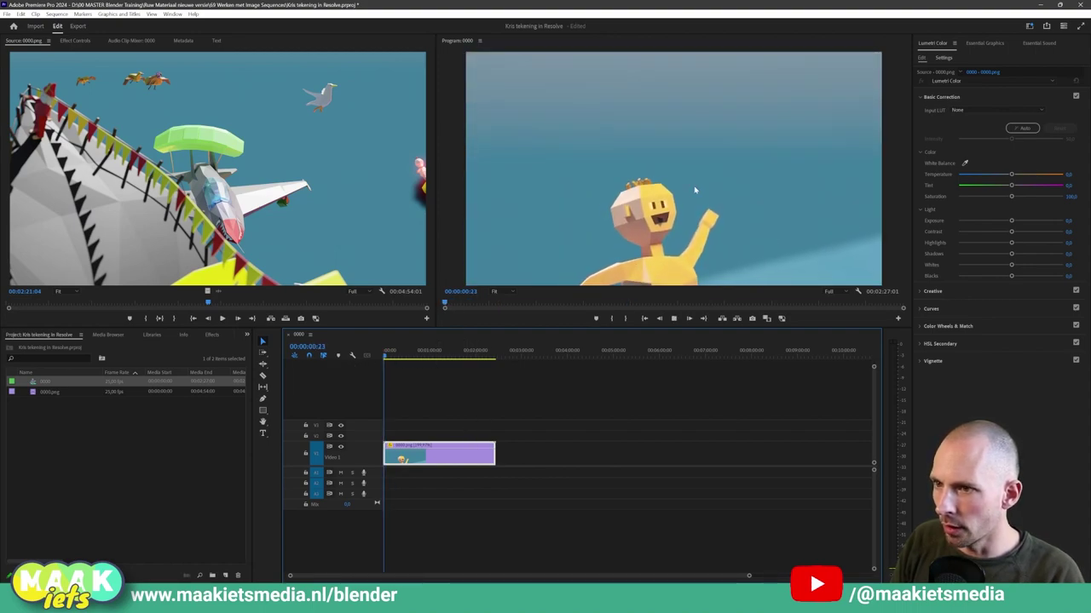
{"action": "key", "text": "space"}
{"action": "key", "text": "space"}
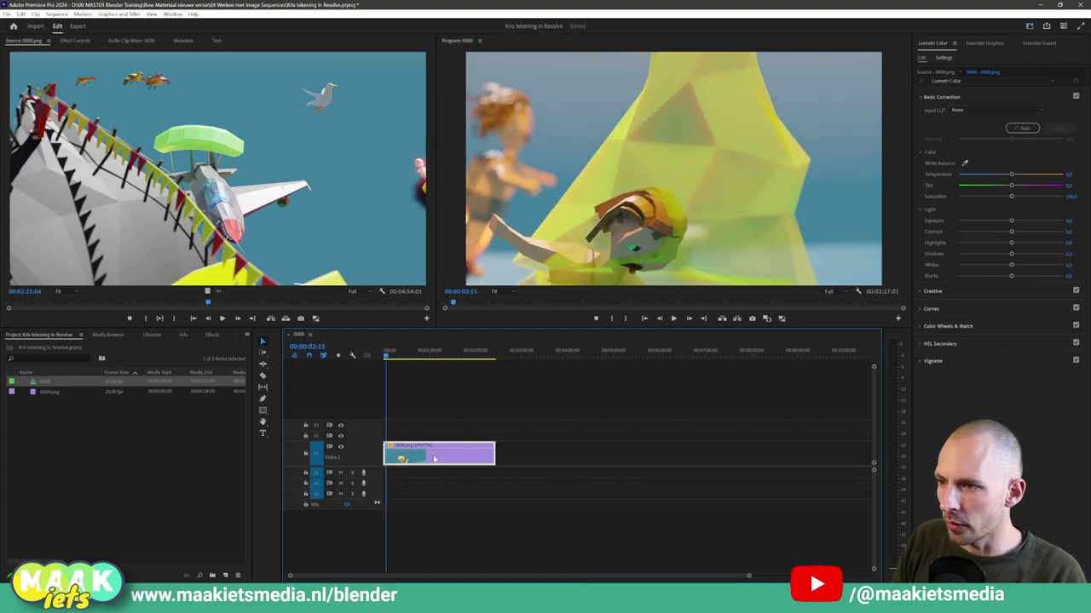
Step: Shift the clip later on the timeline, move it back to the start, and play
{"action": "left_click_drag", "start_coordinate": [478, 456], "coordinate": [535, 456]}
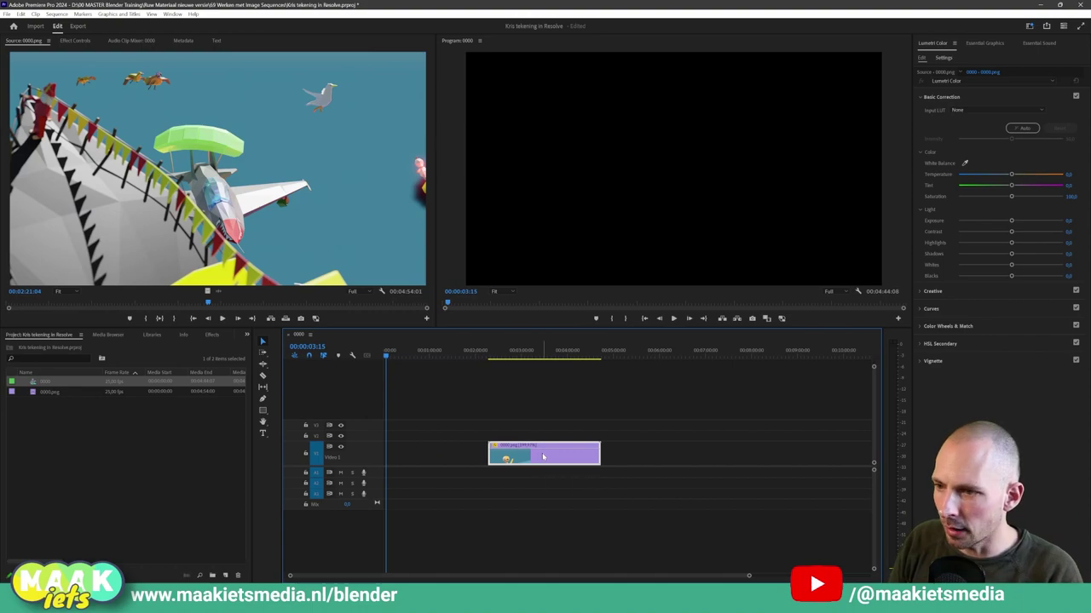
{"action": "left_click_drag", "start_coordinate": [543, 457], "coordinate": [440, 457]}
{"action": "key", "text": "space"}
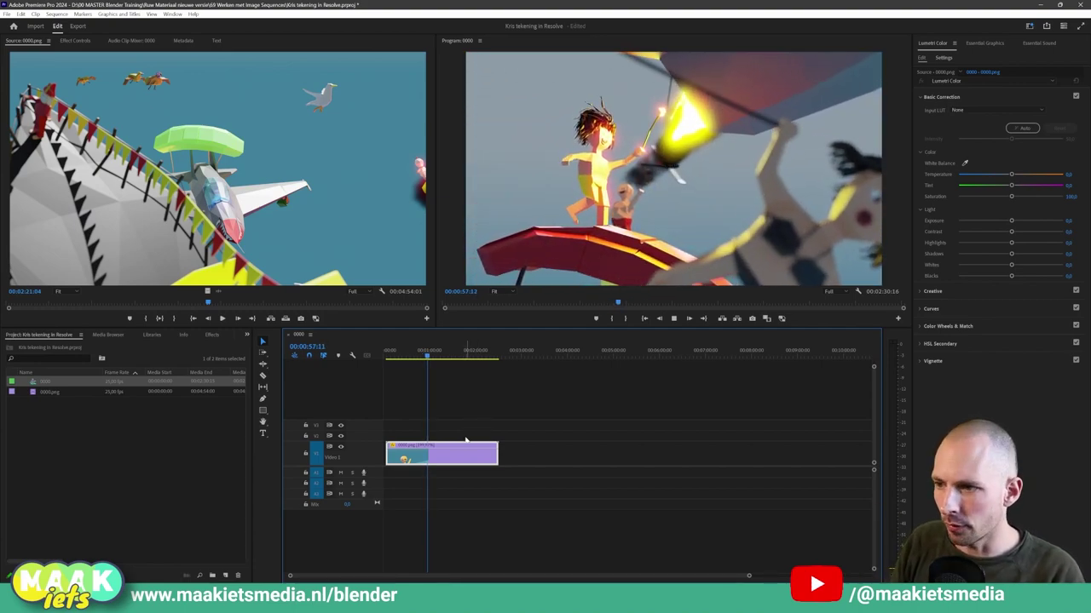
Step: Lift the short middle piece onto V2 and slow it to 50% speed
{"action": "key", "text": "space"}
{"action": "key", "text": "equal"}
{"action": "key", "text": "equal"}
{"action": "key", "text": "equal"}
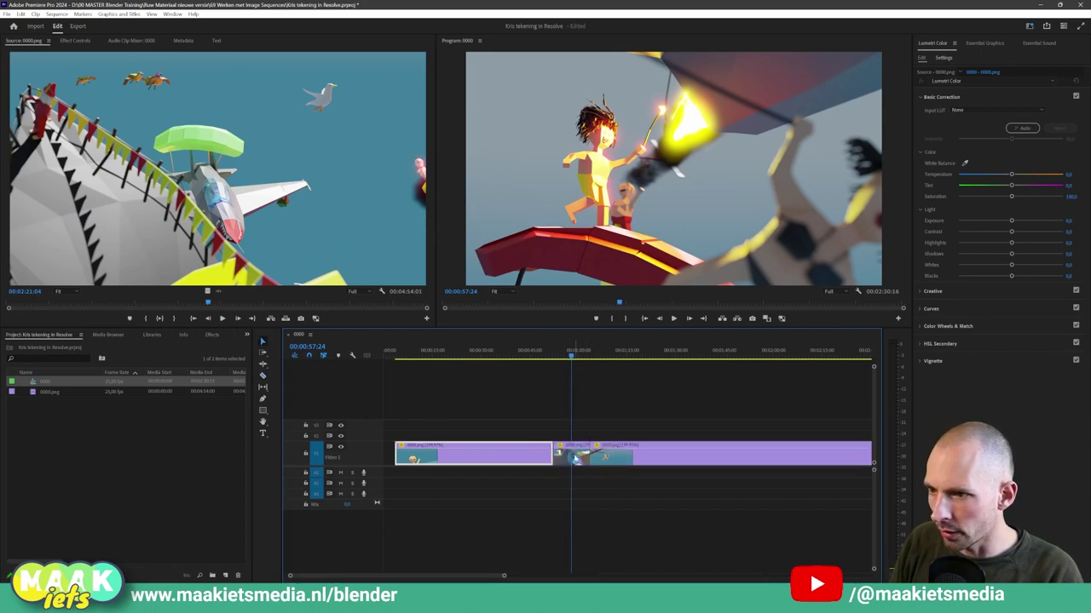
{"action": "left_click_drag", "start_coordinate": [560, 461], "coordinate": [574, 437]}
{"action": "right_click", "coordinate": [574, 436]}
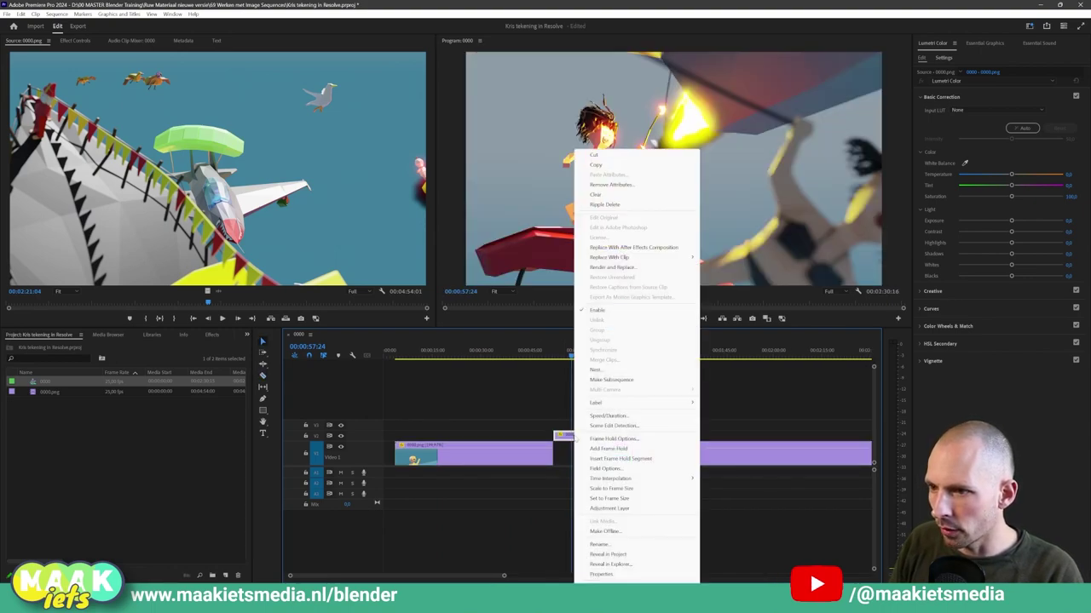
{"action": "left_click", "coordinate": [609, 415]}
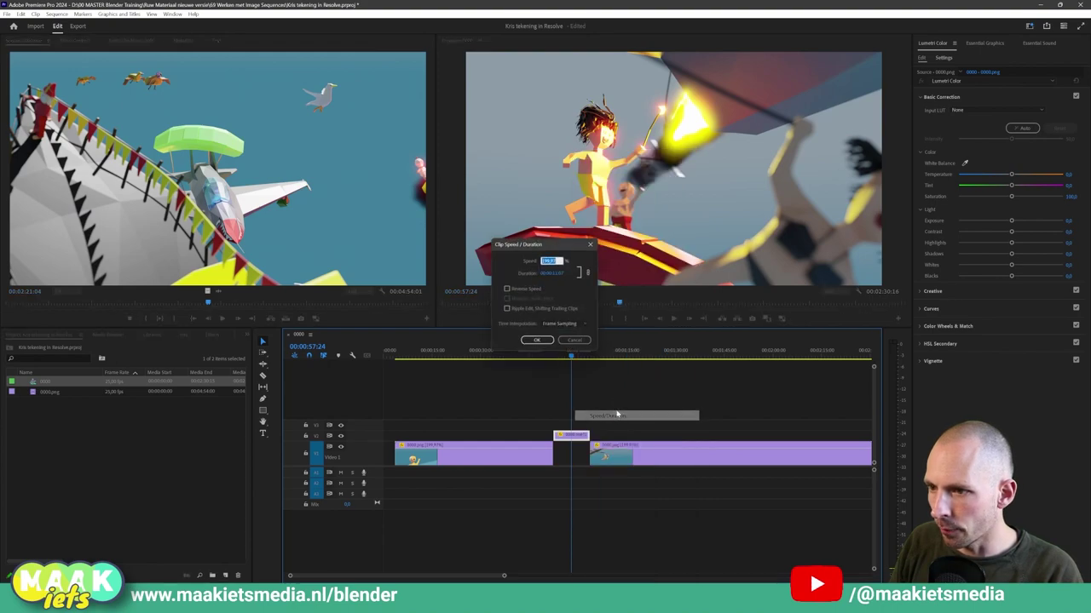
{"action": "left_click", "coordinate": [543, 342]}
Step: Place the slowed piece back on V1 between the 200% clips and delete the leftover gap
{"action": "left_click_drag", "start_coordinate": [614, 457], "coordinate": [750, 458]}
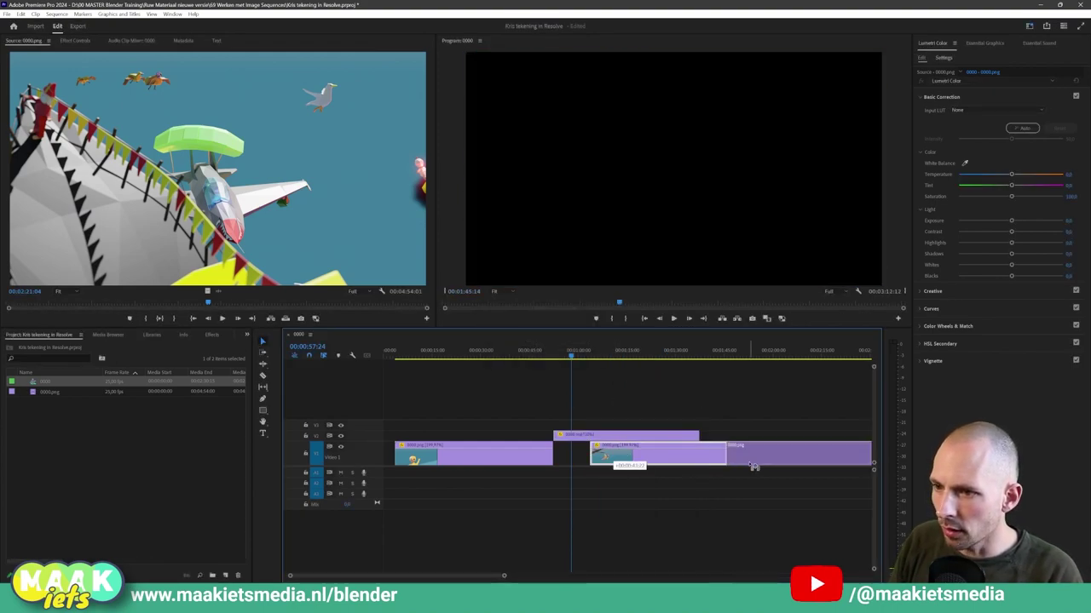
{"action": "key", "text": "space"}
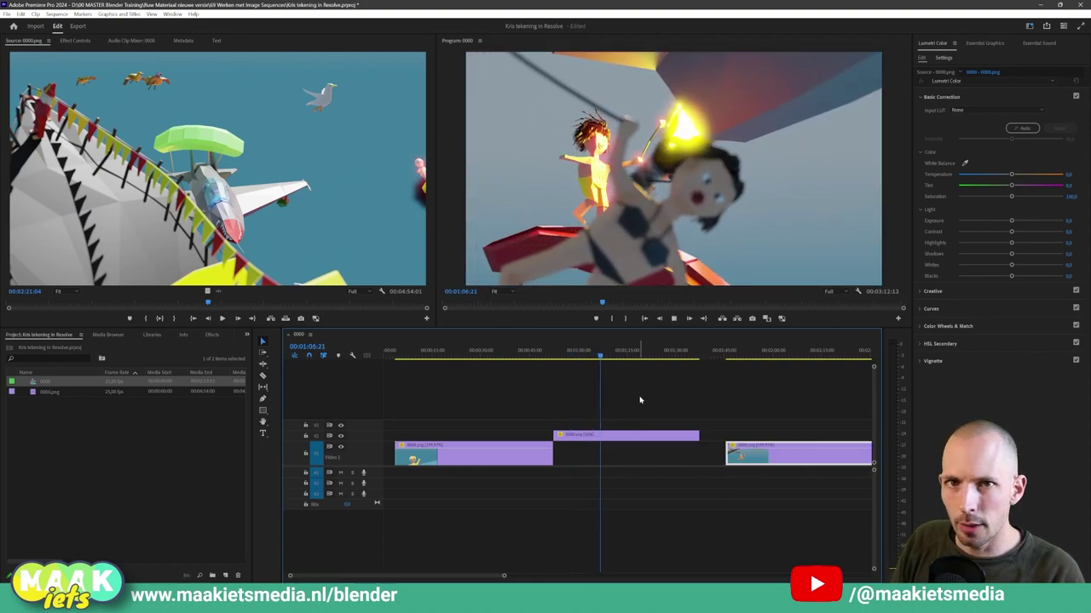
{"action": "key", "text": "space"}
{"action": "left_click_drag", "start_coordinate": [599, 437], "coordinate": [600, 454]}
{"action": "left_click", "coordinate": [717, 465]}
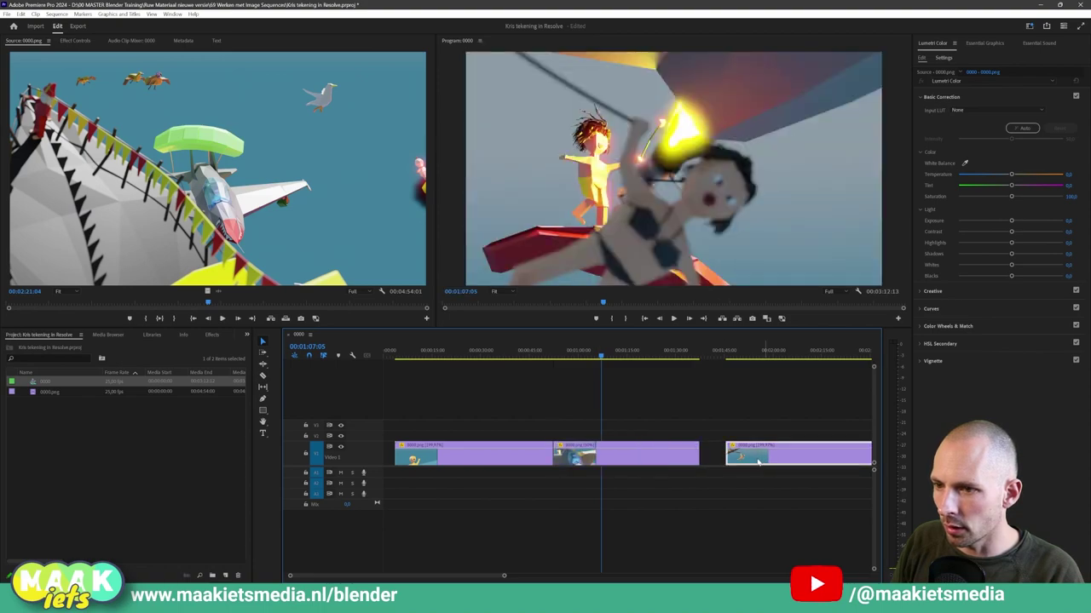
{"action": "key", "text": "Delete"}
{"action": "key", "text": "minus"}
{"action": "key", "text": "minus"}
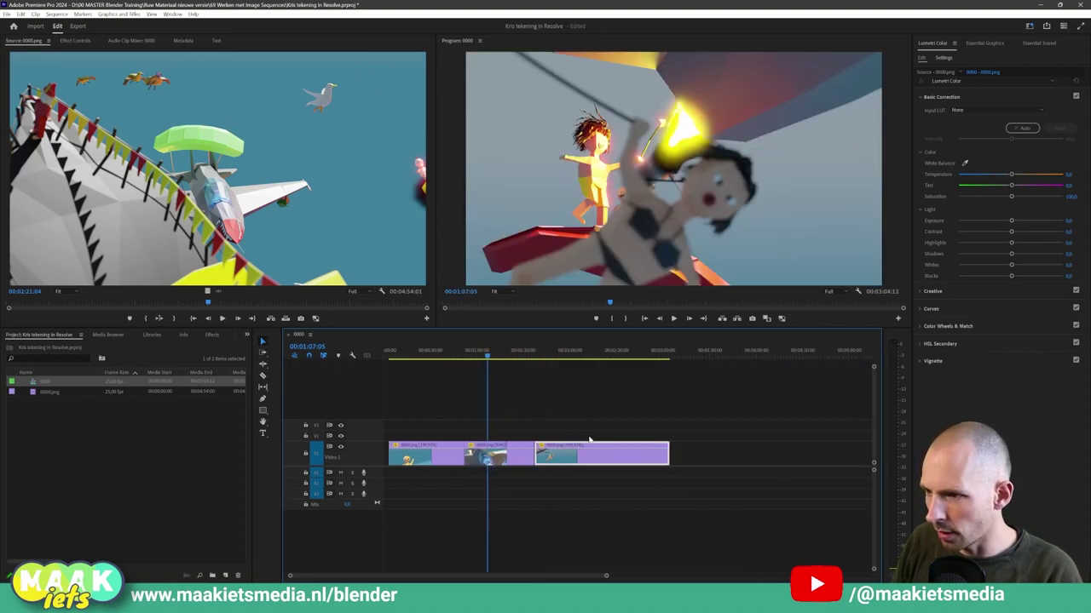
{"action": "key", "text": "minus"}
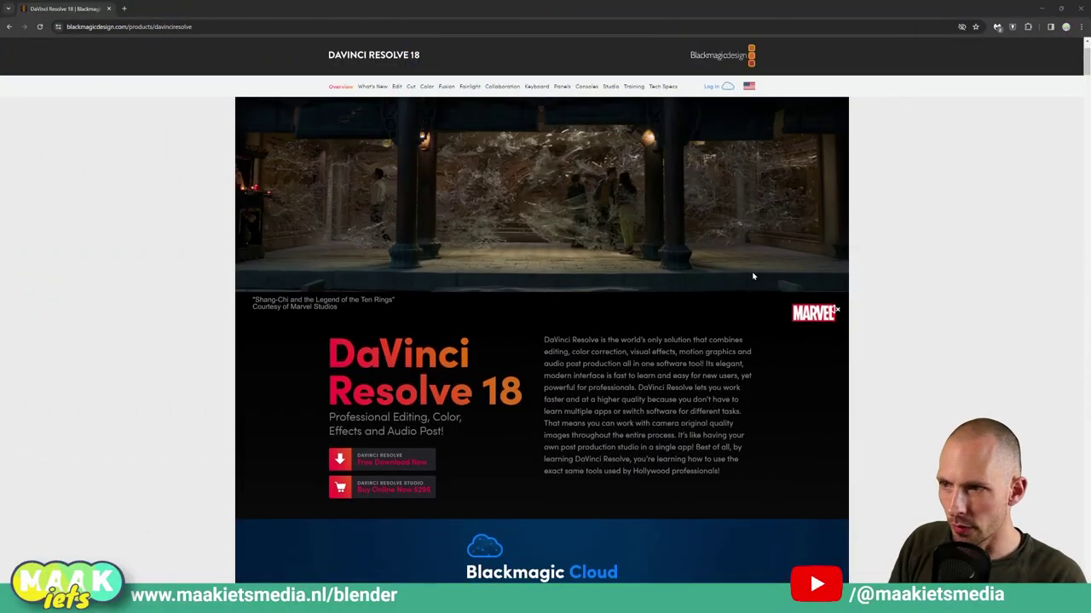
Step: Scroll through the DaVinci Resolve website
{"action": "scroll", "coordinate": [752, 272], "scroll_direction": "down", "scroll_amount": 1}
{"action": "scroll", "coordinate": [753, 275], "scroll_direction": "down", "scroll_amount": 1}
{"action": "scroll", "coordinate": [752, 275], "scroll_direction": "down", "scroll_amount": 1}
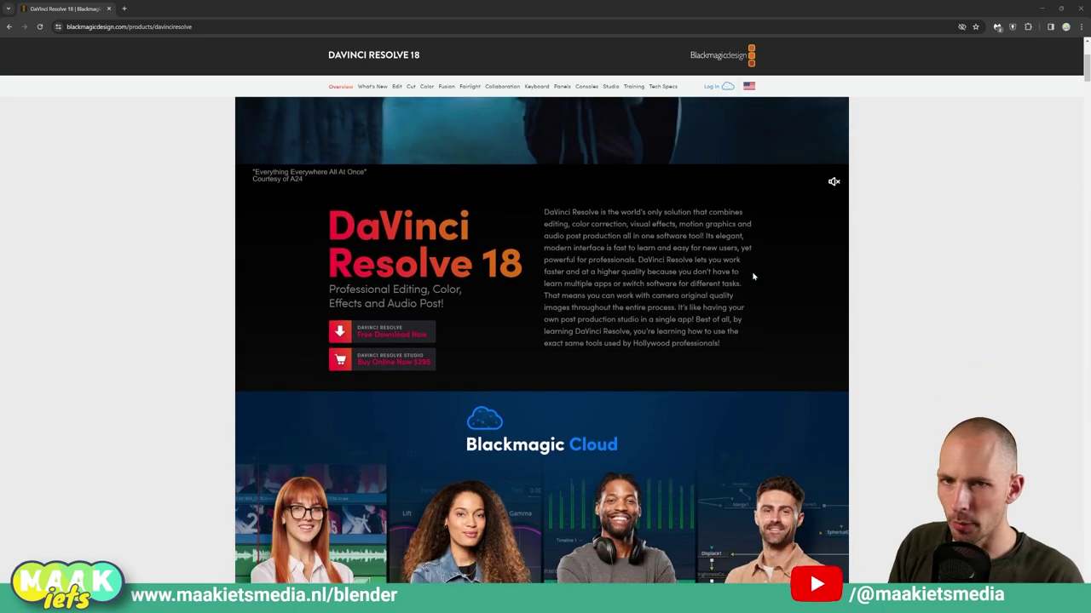
{"action": "scroll", "coordinate": [753, 276], "scroll_direction": "down", "scroll_amount": 1}
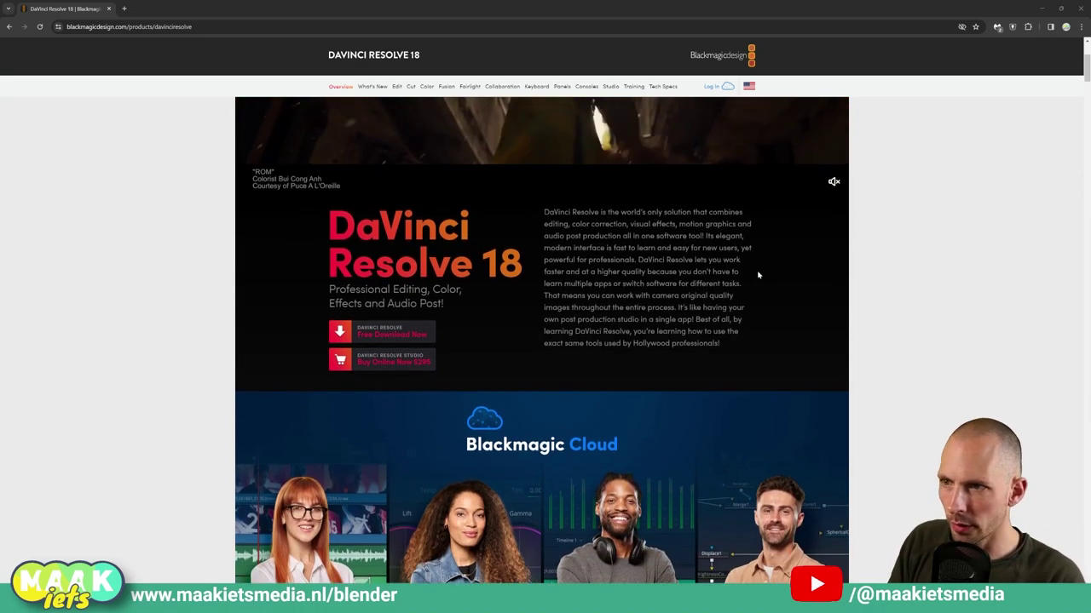
{"action": "scroll", "coordinate": [754, 281], "scroll_direction": "up", "scroll_amount": 2}
{"action": "scroll", "coordinate": [741, 341], "scroll_direction": "up", "scroll_amount": 1}
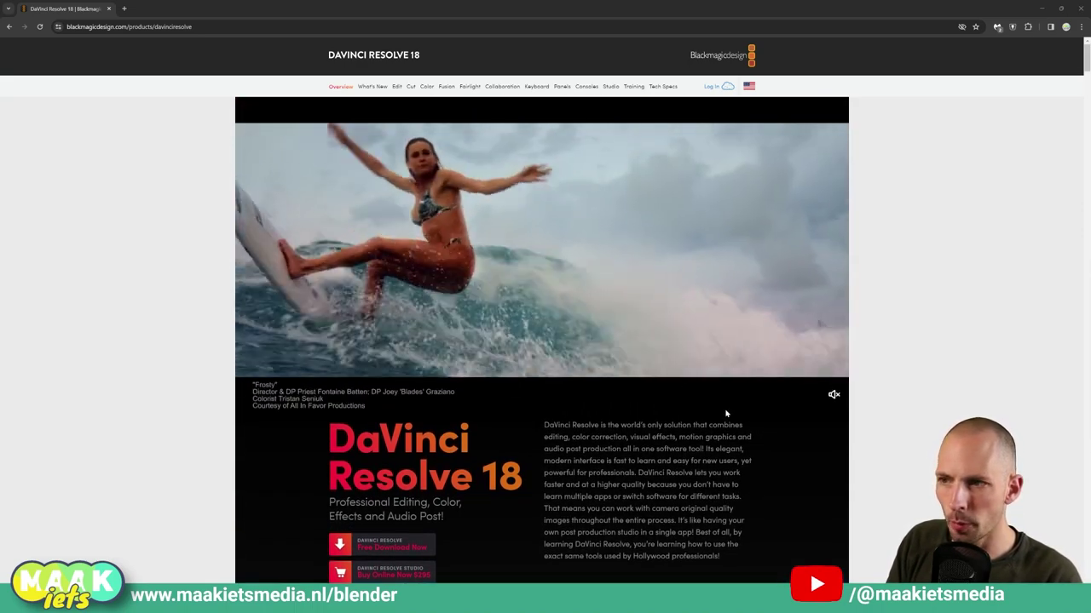
{"action": "scroll", "coordinate": [729, 400], "scroll_direction": "down", "scroll_amount": 1}
{"action": "scroll", "coordinate": [707, 422], "scroll_direction": "down", "scroll_amount": 1}
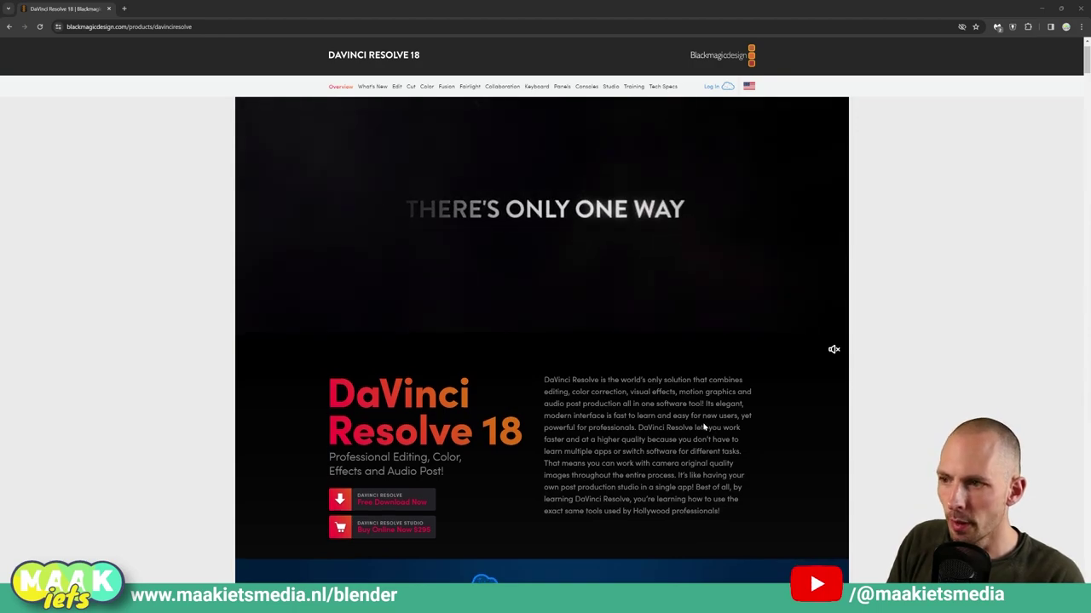
{"action": "scroll", "coordinate": [708, 426], "scroll_direction": "down", "scroll_amount": 2}
{"action": "scroll", "coordinate": [708, 426], "scroll_direction": "down", "scroll_amount": 2}
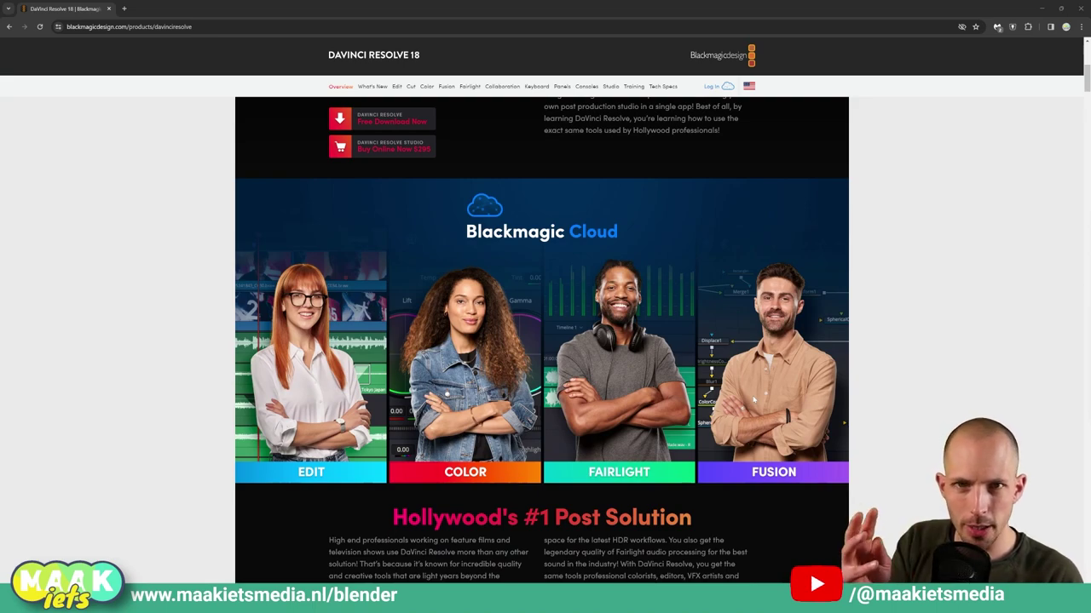
{"action": "scroll", "coordinate": [753, 399], "scroll_direction": "down", "scroll_amount": 1}
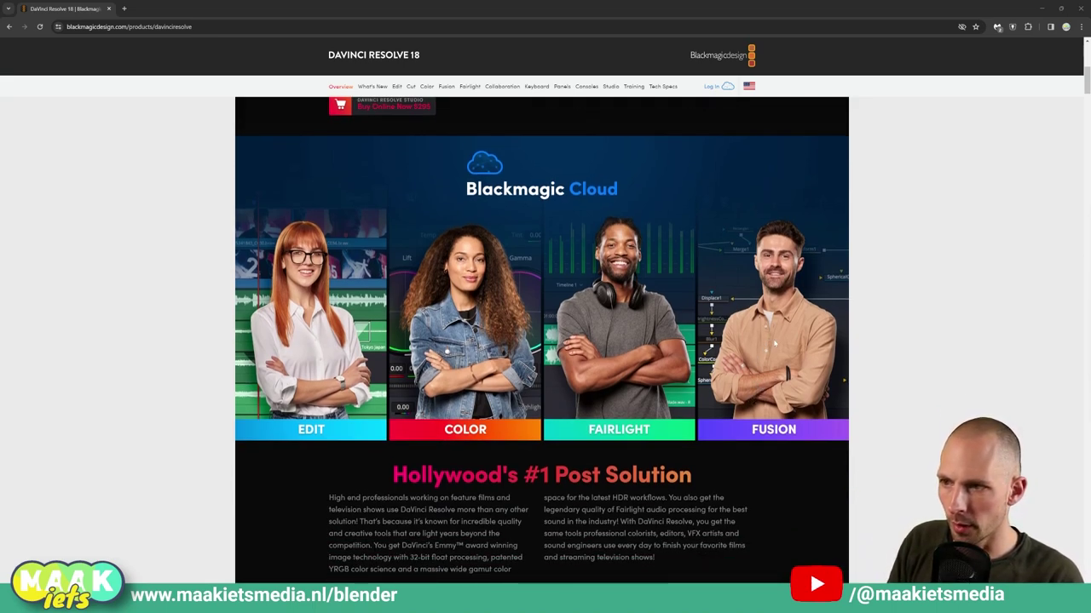
{"action": "scroll", "coordinate": [773, 343], "scroll_direction": "up", "scroll_amount": 2}
{"action": "scroll", "coordinate": [597, 299], "scroll_direction": "up", "scroll_amount": 2}
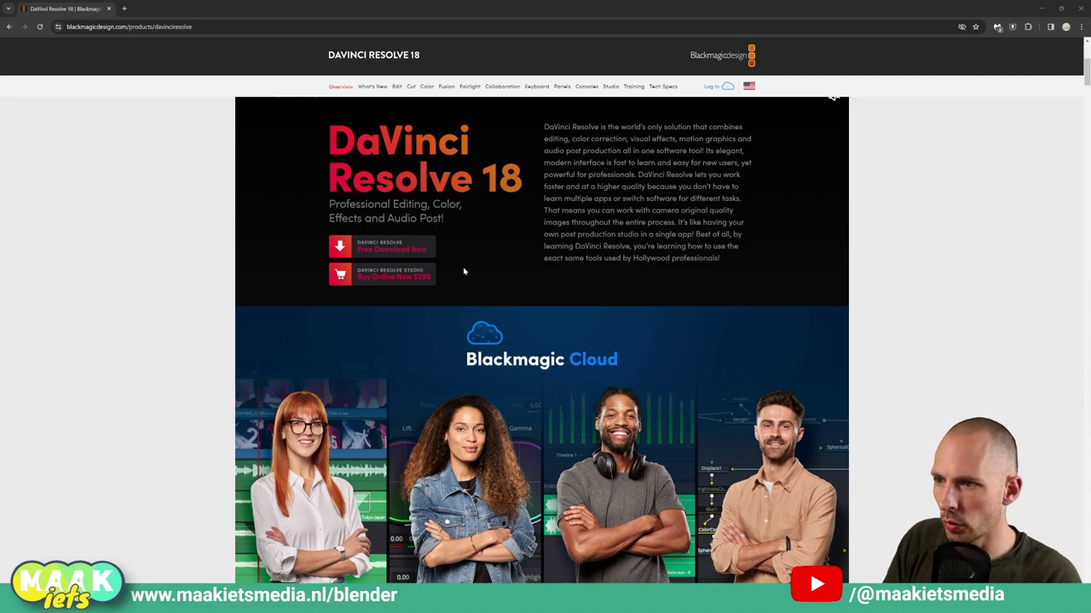
{"action": "scroll", "coordinate": [532, 288], "scroll_direction": "down", "scroll_amount": 2}
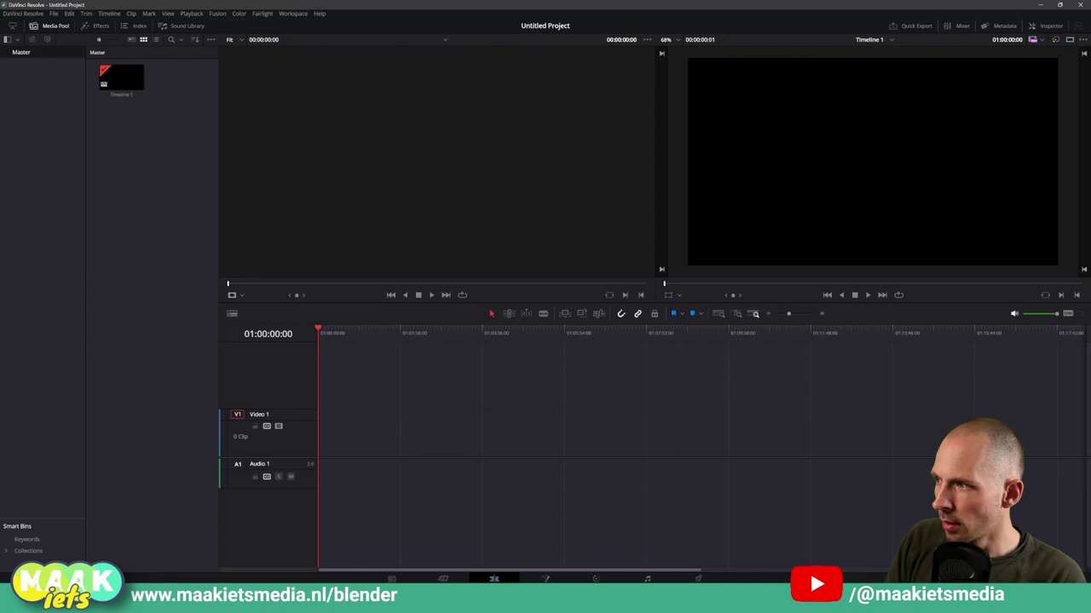
Step: Select all PNG frames 0000–7350 in Explorer and drop them onto Resolve's Video 1 track
{"action": "key", "text": "alt+Tab"}
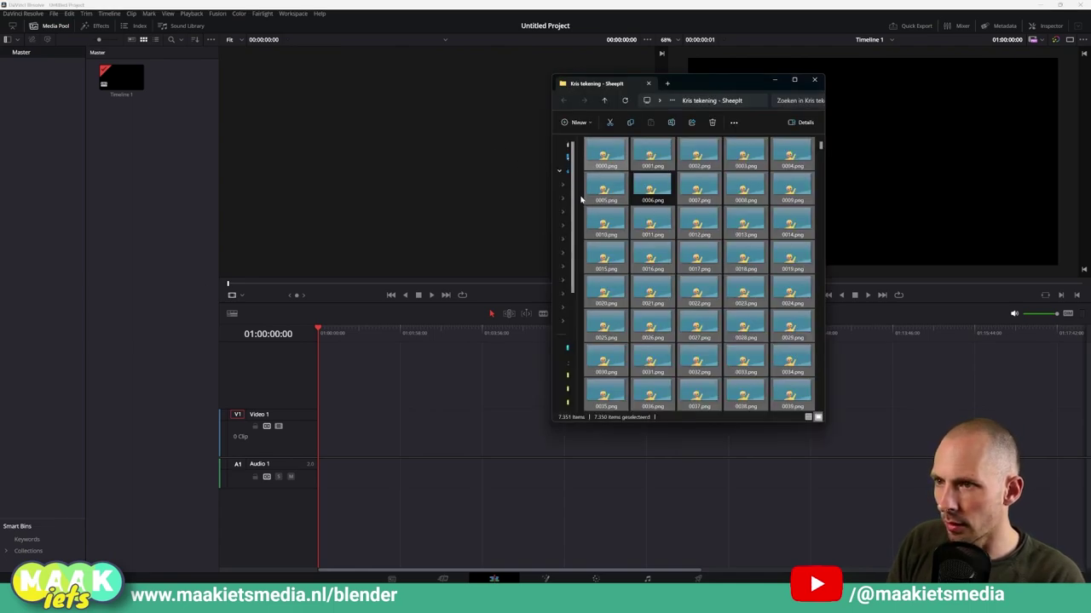
{"action": "left_click", "coordinate": [586, 205]}
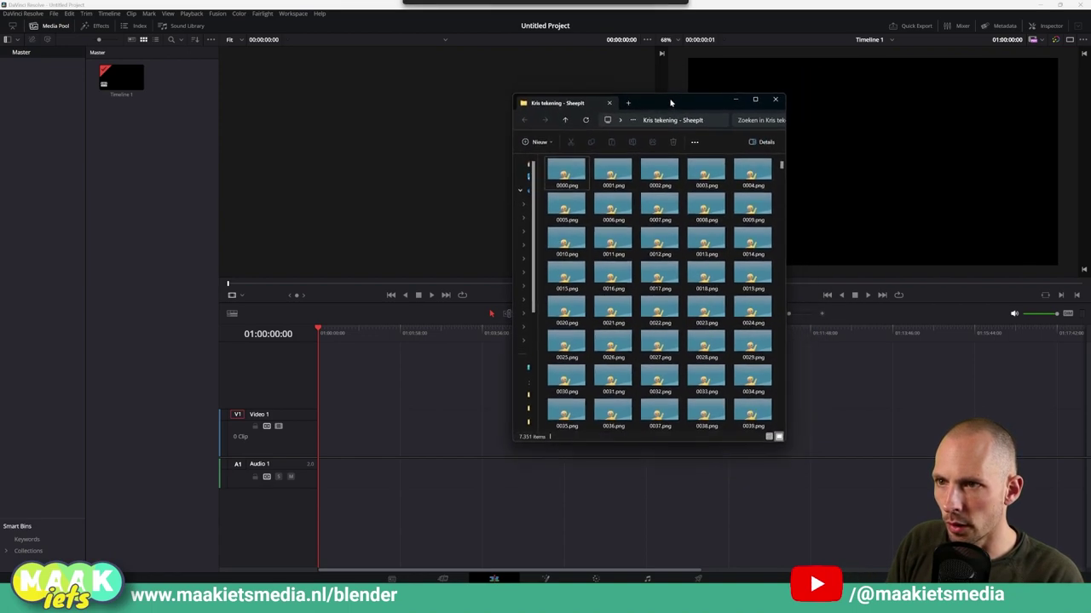
{"action": "left_click_drag", "start_coordinate": [710, 83], "coordinate": [688, 98]}
{"action": "left_click", "coordinate": [581, 175]}
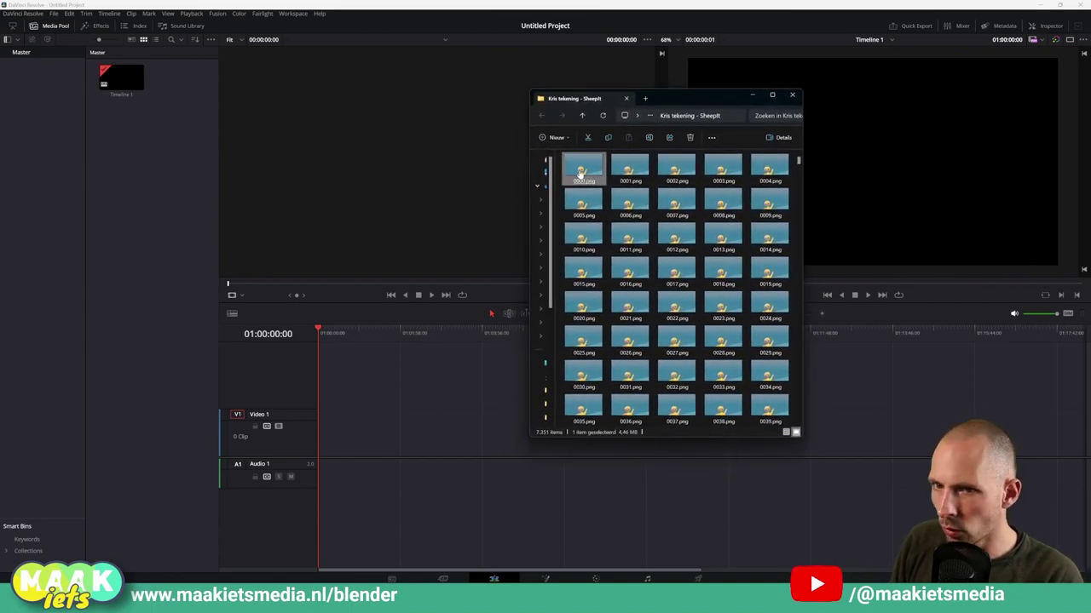
{"action": "key", "text": "ctrl+a"}
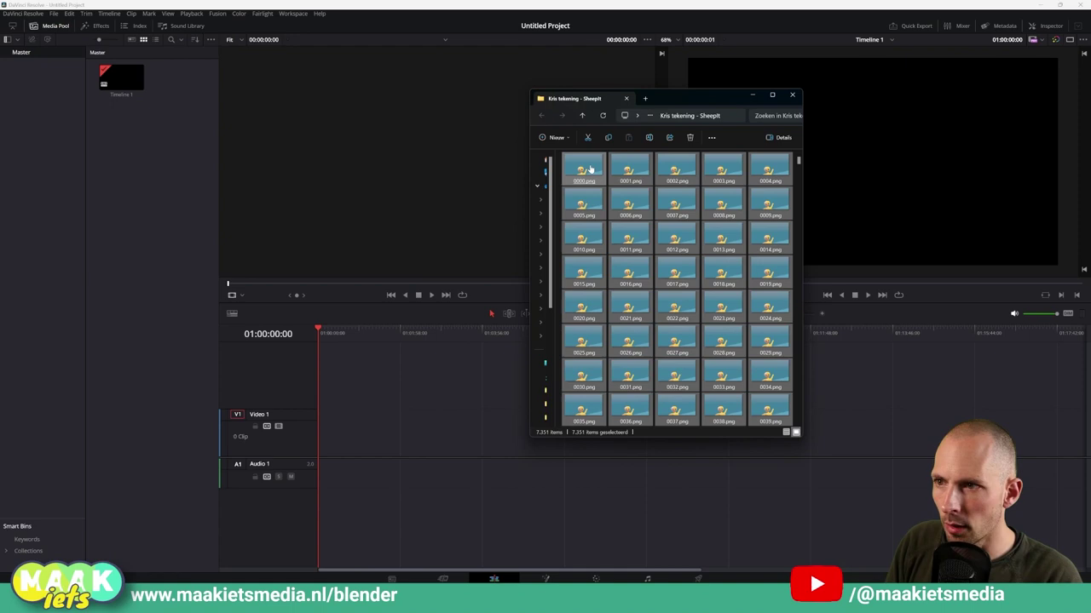
{"action": "left_click_drag", "start_coordinate": [590, 170], "coordinate": [396, 397]}
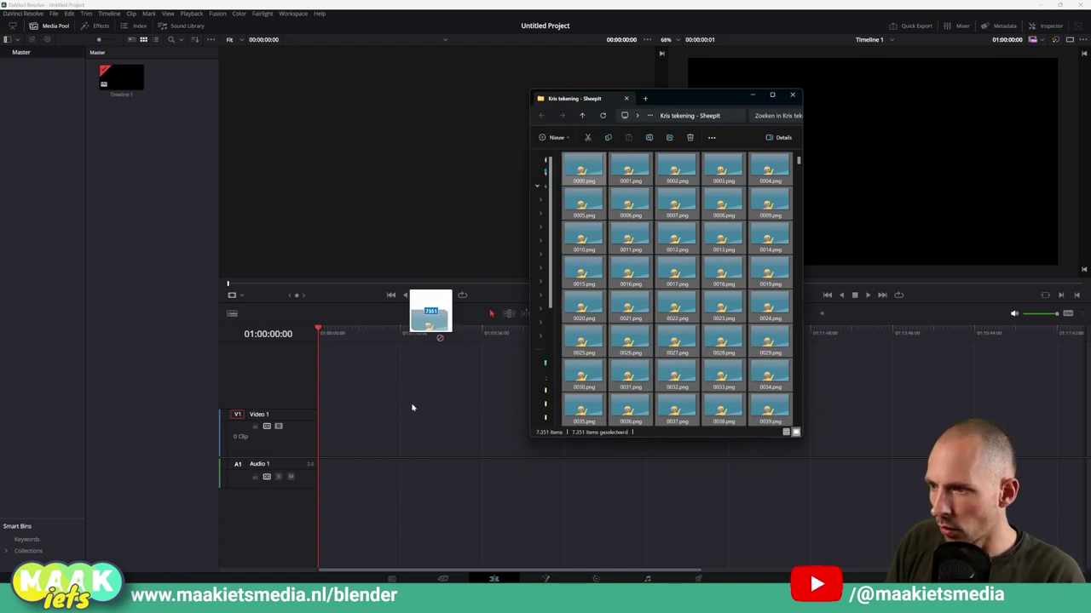
{"action": "left_click_drag", "start_coordinate": [412, 407], "coordinate": [343, 430]}
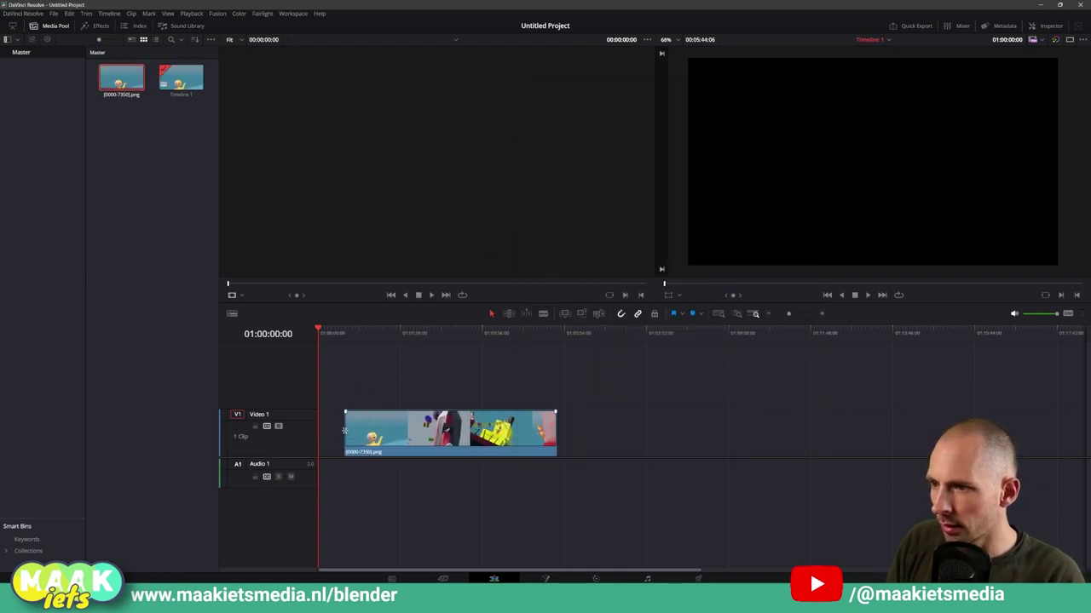
{"action": "left_click_drag", "start_coordinate": [412, 437], "coordinate": [387, 437]}
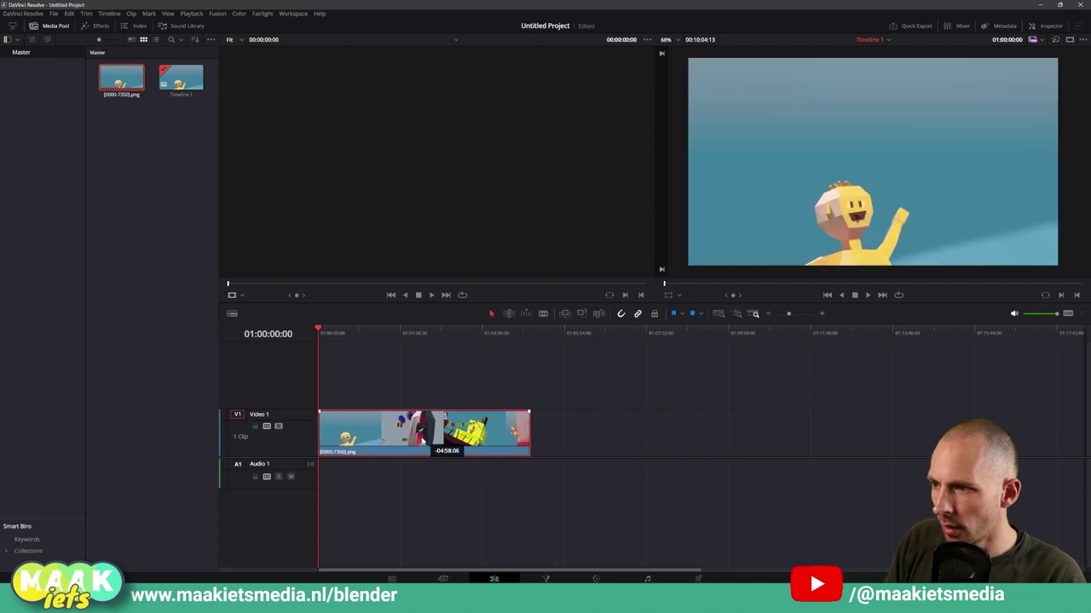
{"action": "key", "text": "space"}
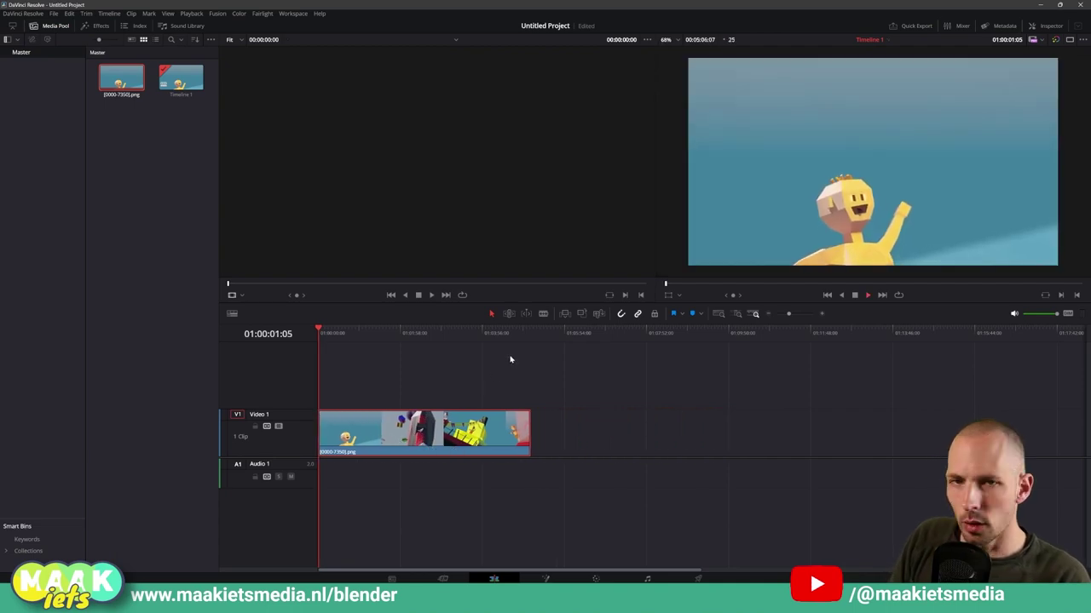
{"action": "left_click", "coordinate": [377, 332]}
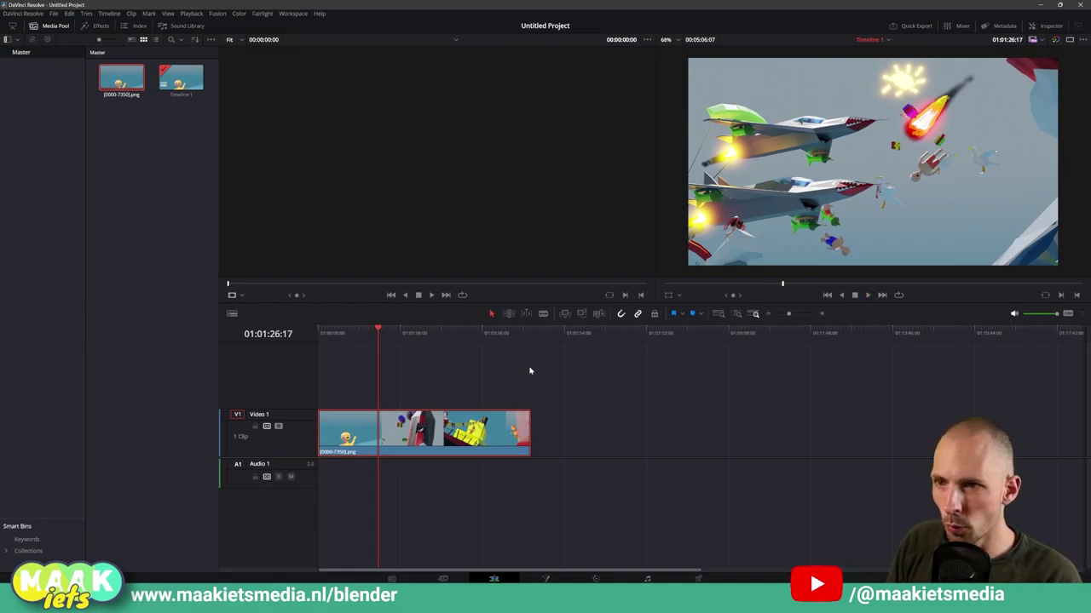
{"action": "left_click", "coordinate": [438, 335]}
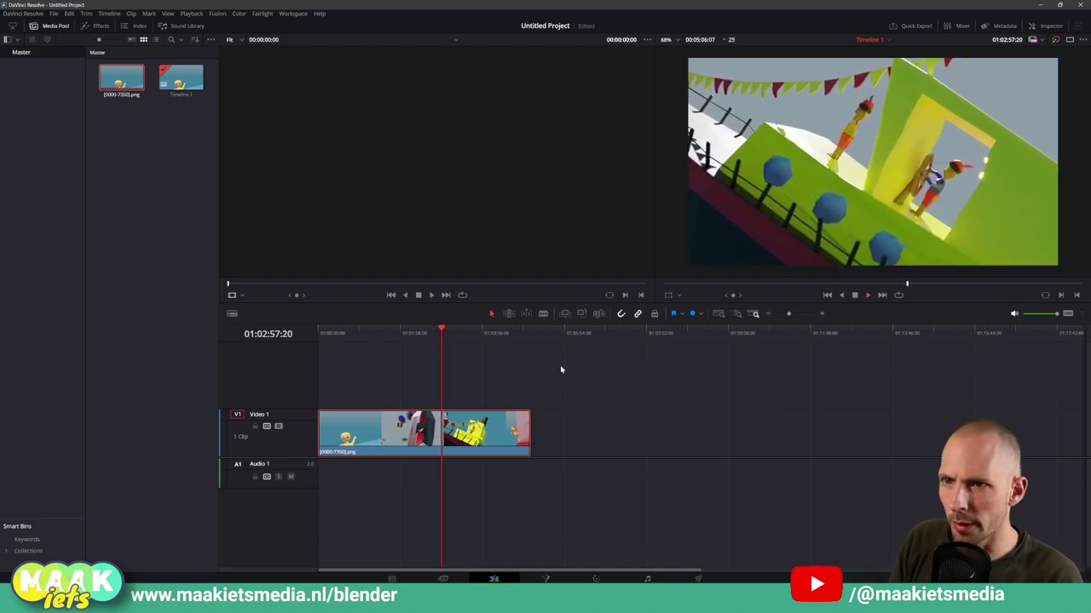
{"action": "left_click", "coordinate": [482, 334]}
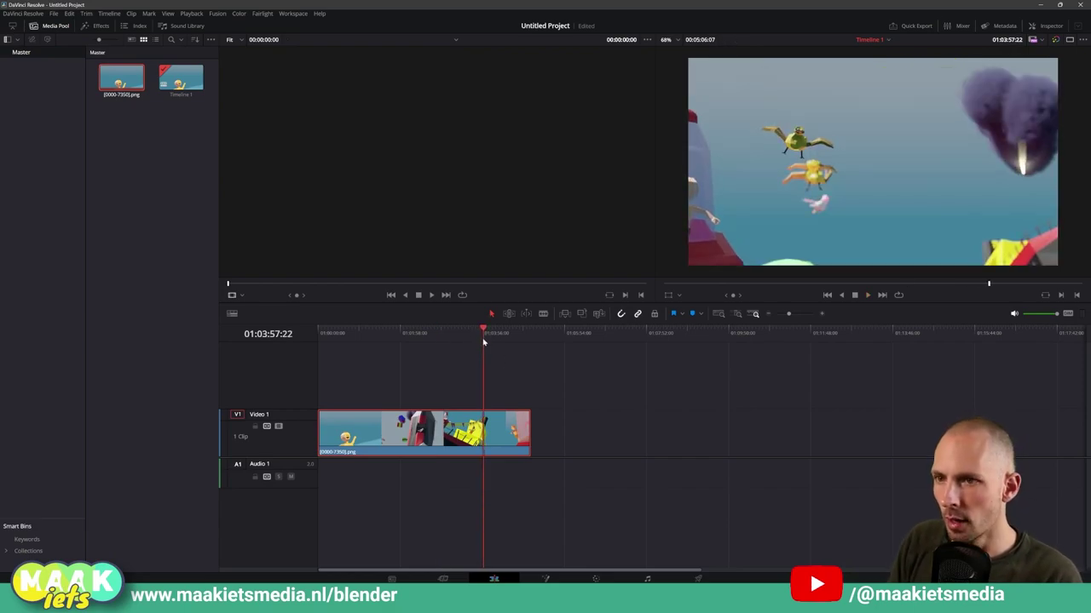
{"action": "left_click", "coordinate": [351, 332]}
{"action": "left_click", "coordinate": [361, 332]}
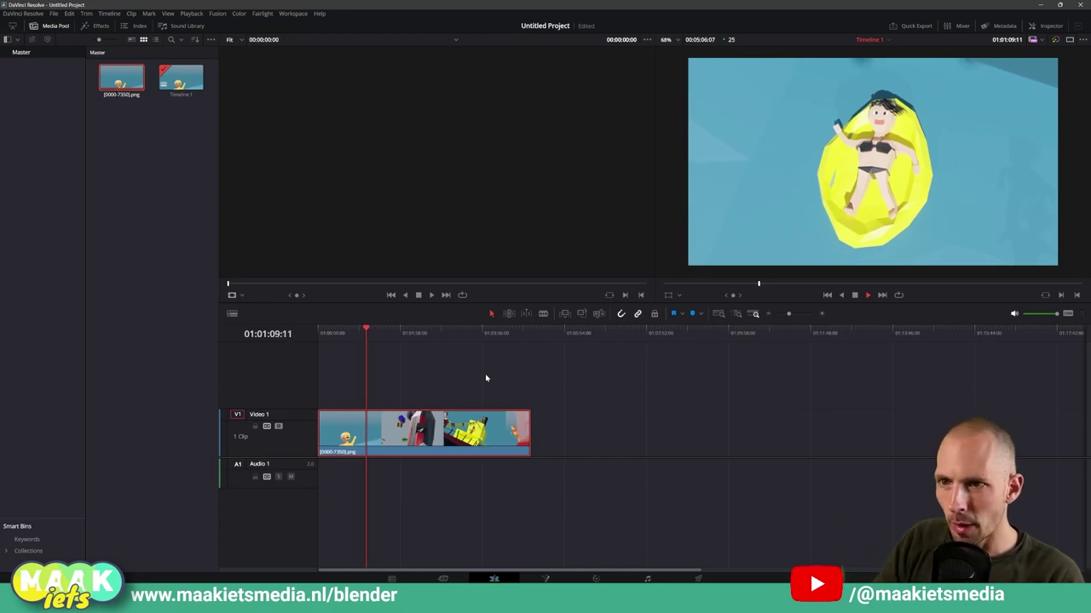
{"action": "left_click", "coordinate": [422, 333]}
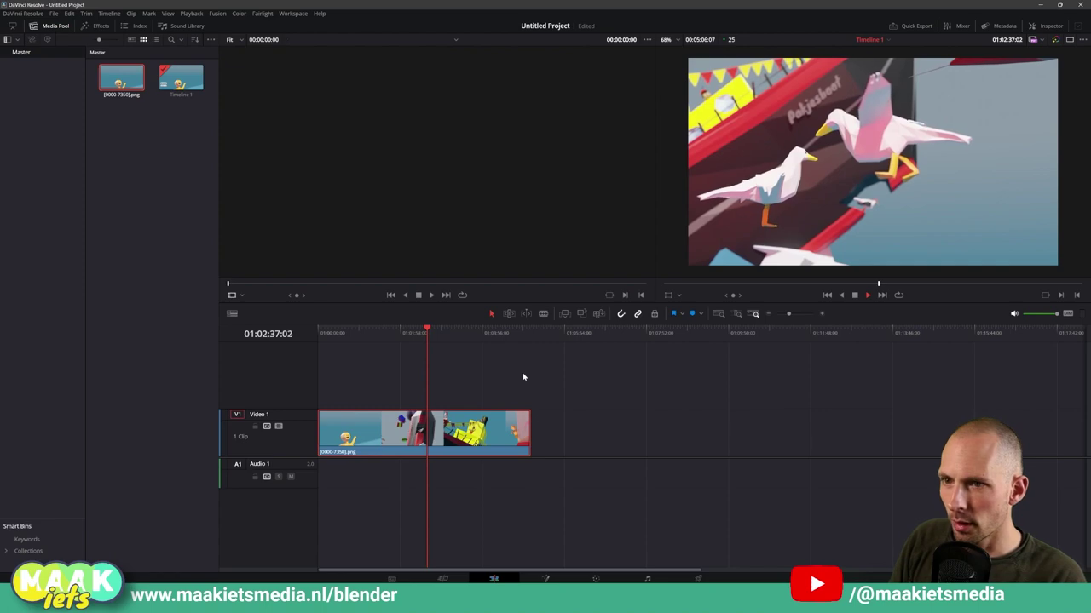
{"action": "key", "text": "space"}
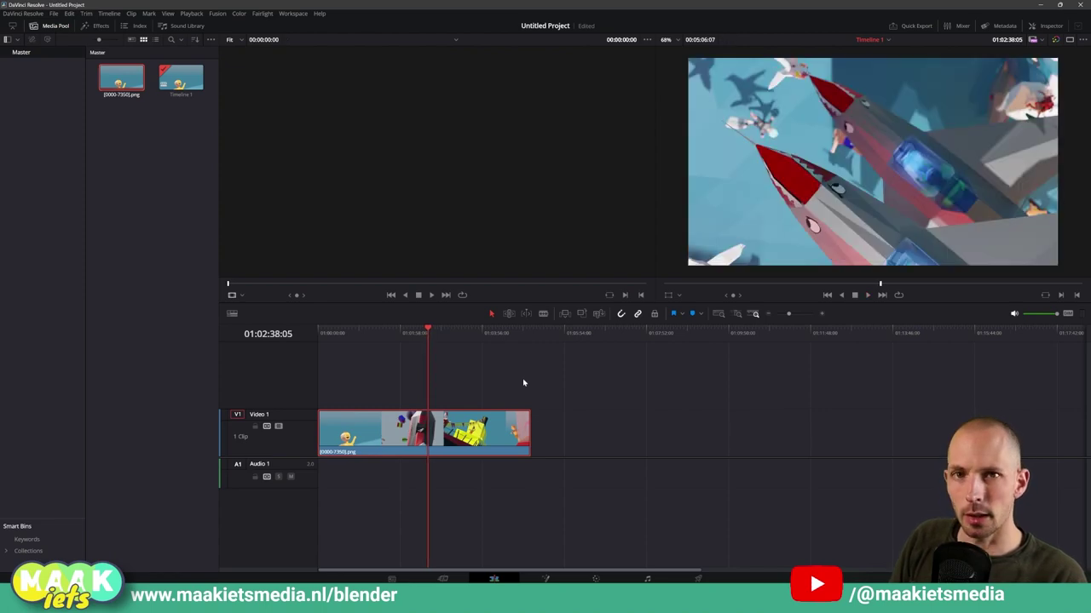
{"action": "key", "text": "ctrl+b"}
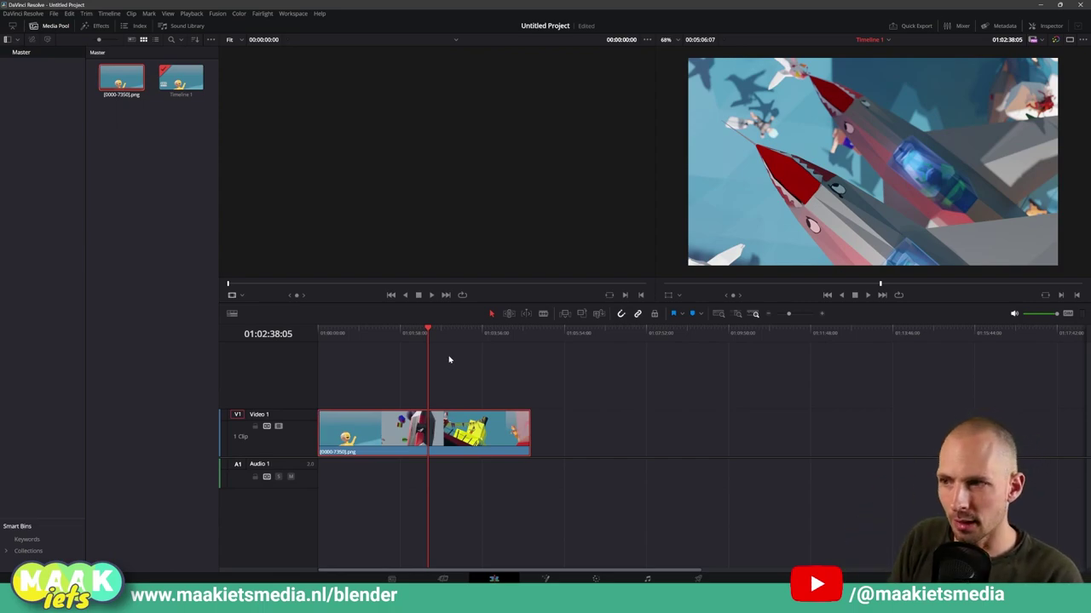
{"action": "key", "text": "l"}
{"action": "key", "text": "l"}
{"action": "key", "text": "j"}
{"action": "key", "text": "j"}
{"action": "key", "text": "j"}
{"action": "key", "text": "l"}
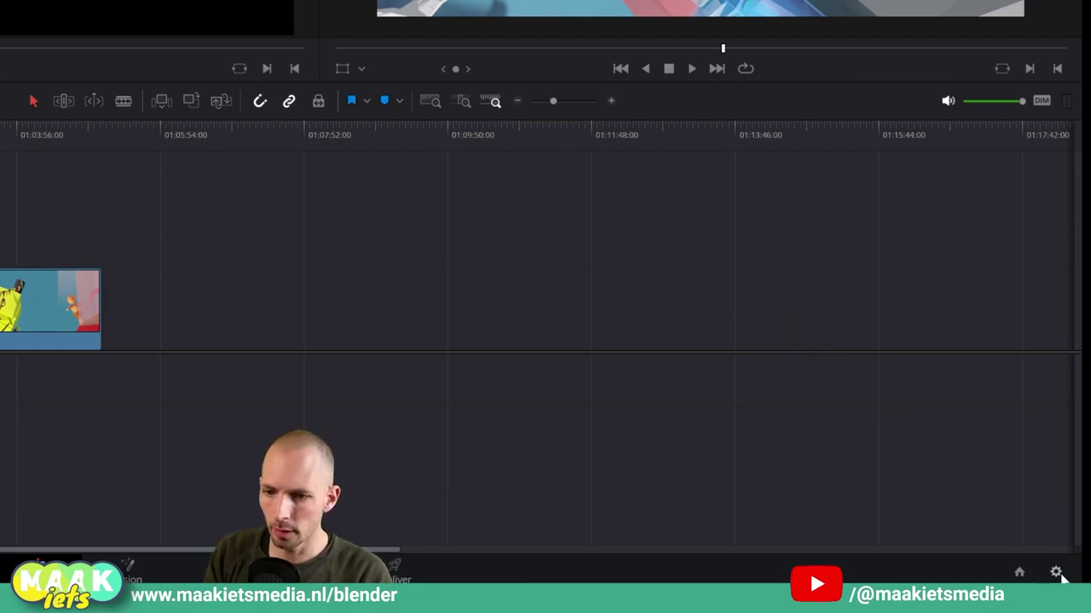
Step: Change the project's playback frame rate from 50 to 25 fps in Master Settings and save
{"action": "left_click", "coordinate": [1056, 572]}
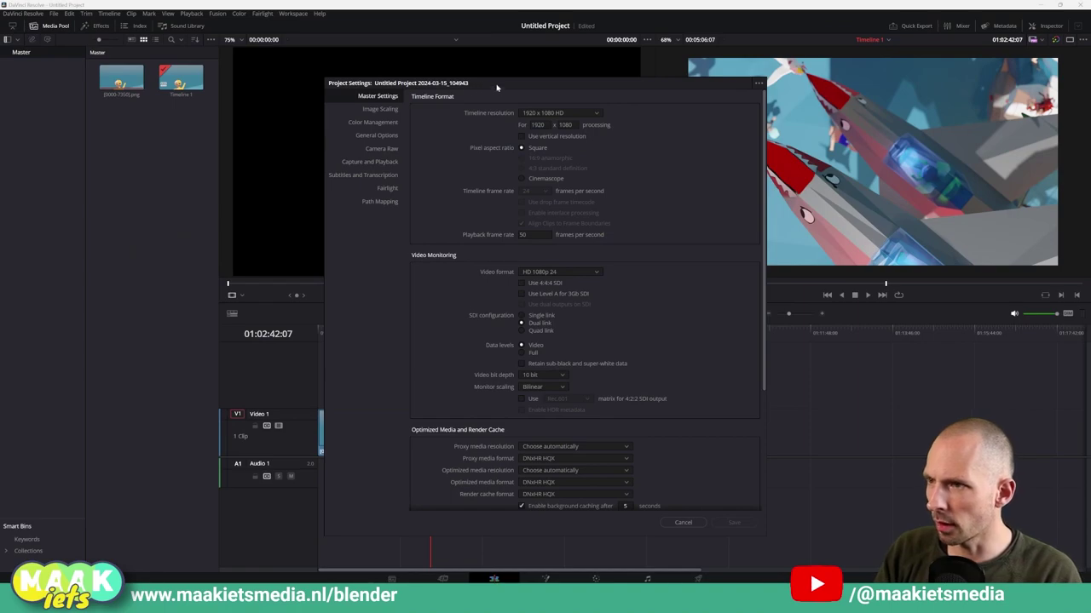
{"action": "left_click_drag", "start_coordinate": [497, 86], "coordinate": [483, 95]}
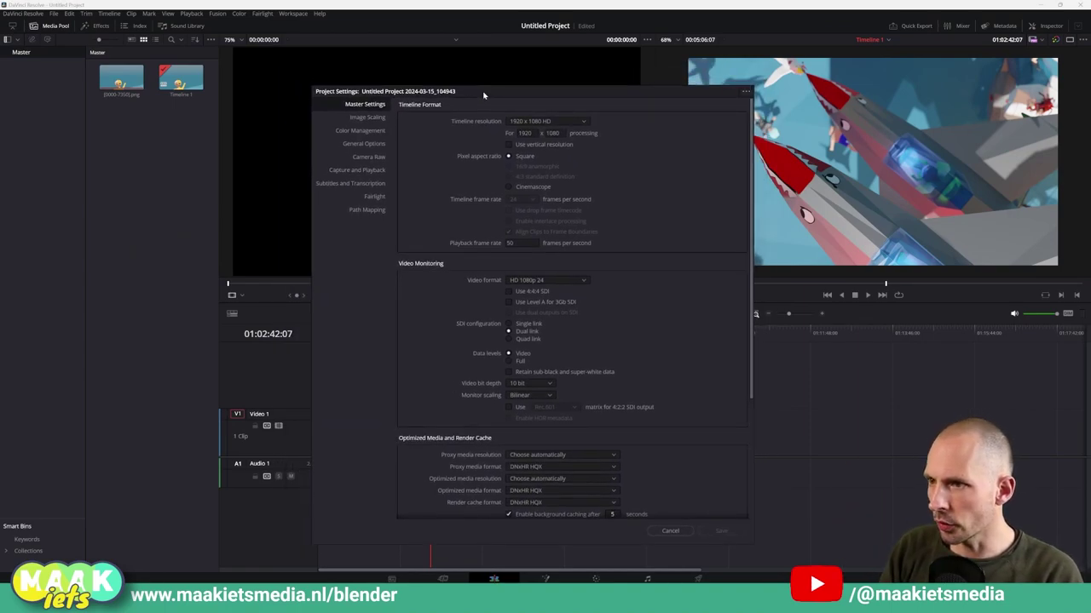
{"action": "left_click", "coordinate": [503, 244]}
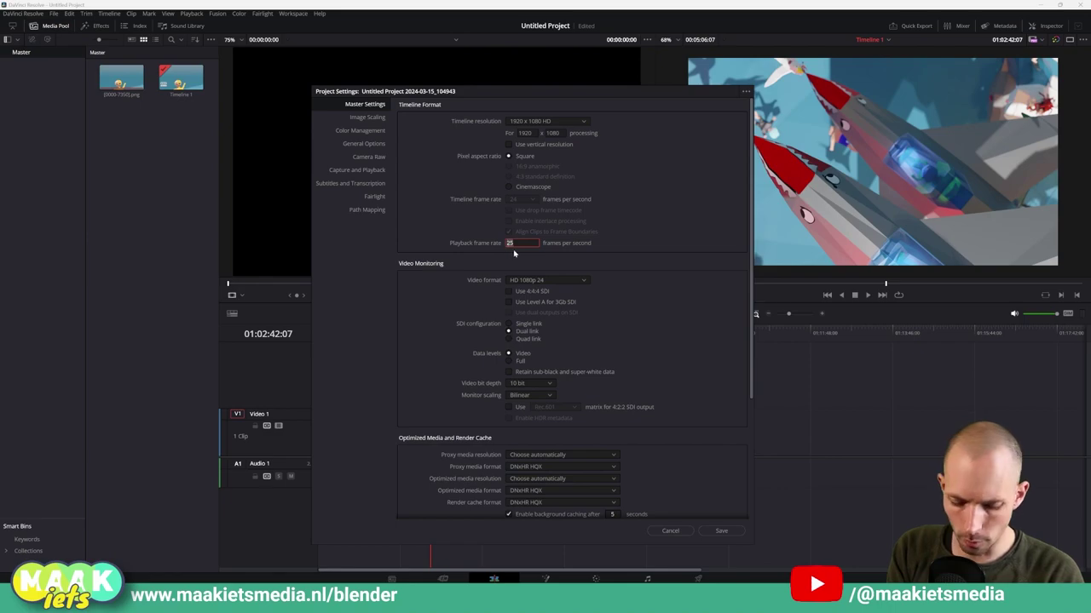
{"action": "left_click", "coordinate": [721, 531]}
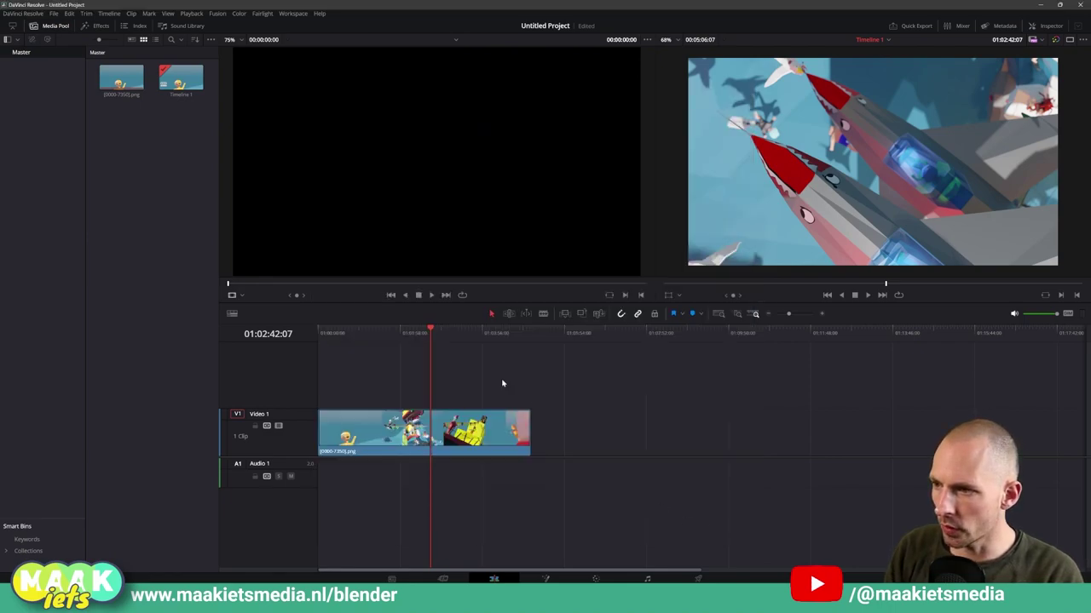
Step: Play the sequence from an earlier frame to check the 25 fps playback
{"action": "left_click_drag", "start_coordinate": [430, 349], "coordinate": [378, 349]}
{"action": "key", "text": "space"}
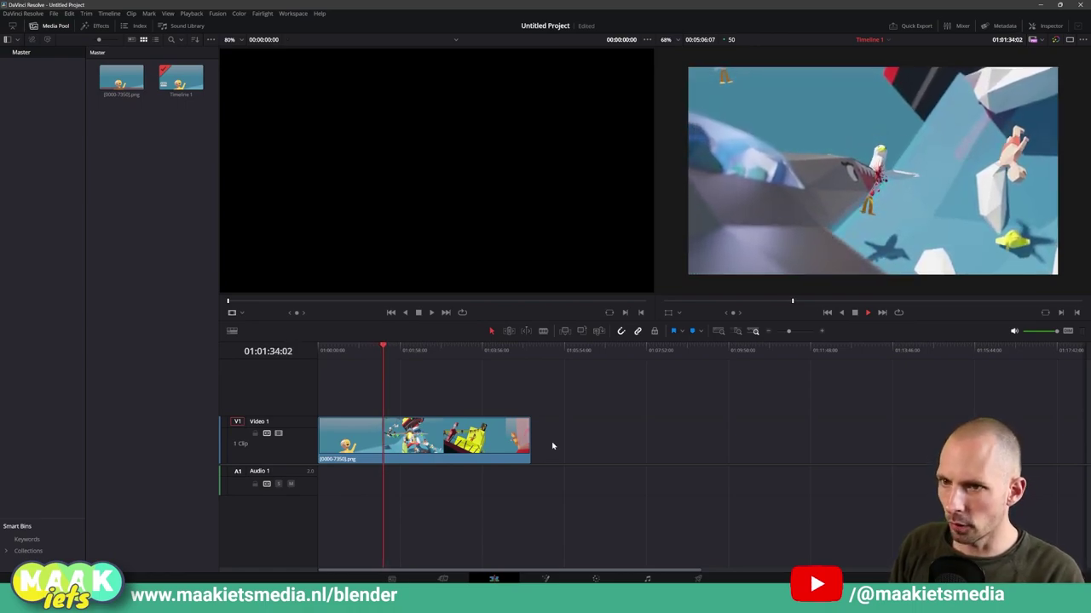
{"action": "left_click_drag", "start_coordinate": [404, 358], "coordinate": [361, 359]}
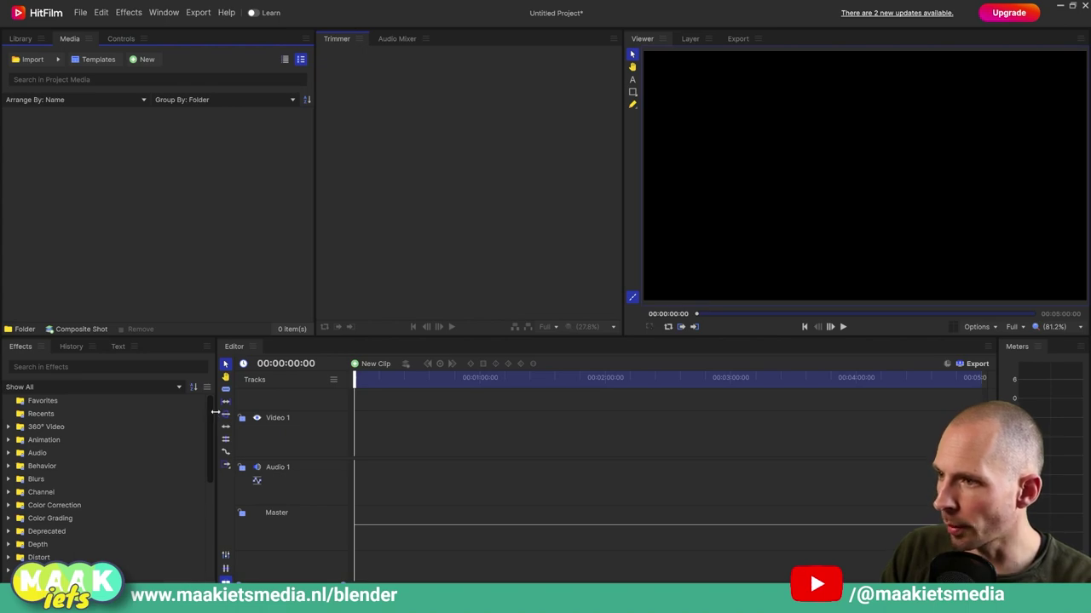
Step: Resize HitFilm's panel splitters to widen the Trimmer and Viewer and make the timeline editor taller
{"action": "left_click_drag", "start_coordinate": [215, 412], "coordinate": [194, 415]}
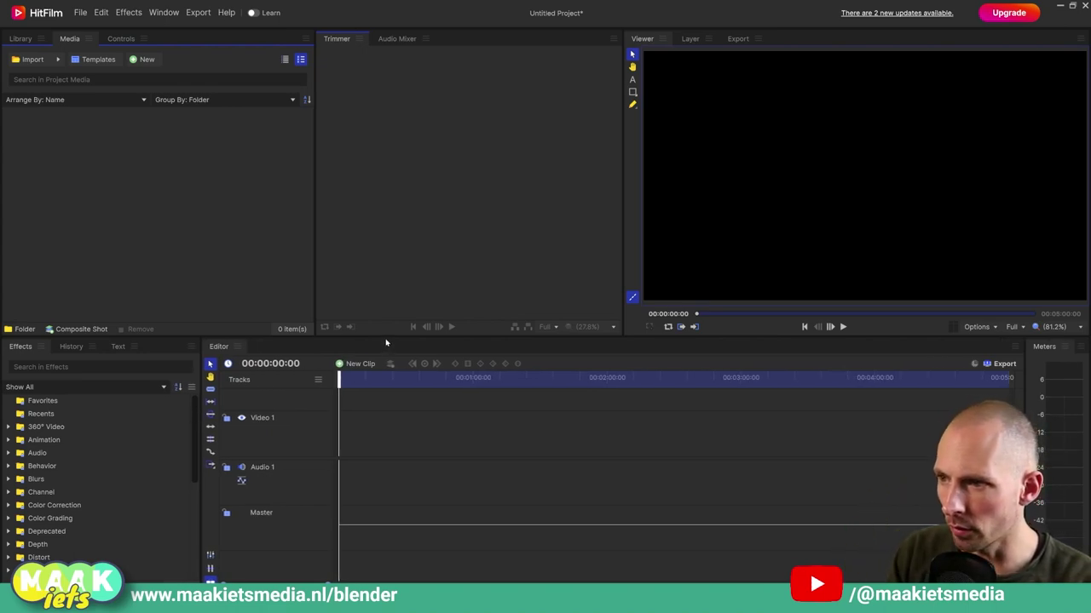
{"action": "left_click_drag", "start_coordinate": [385, 337], "coordinate": [389, 334]}
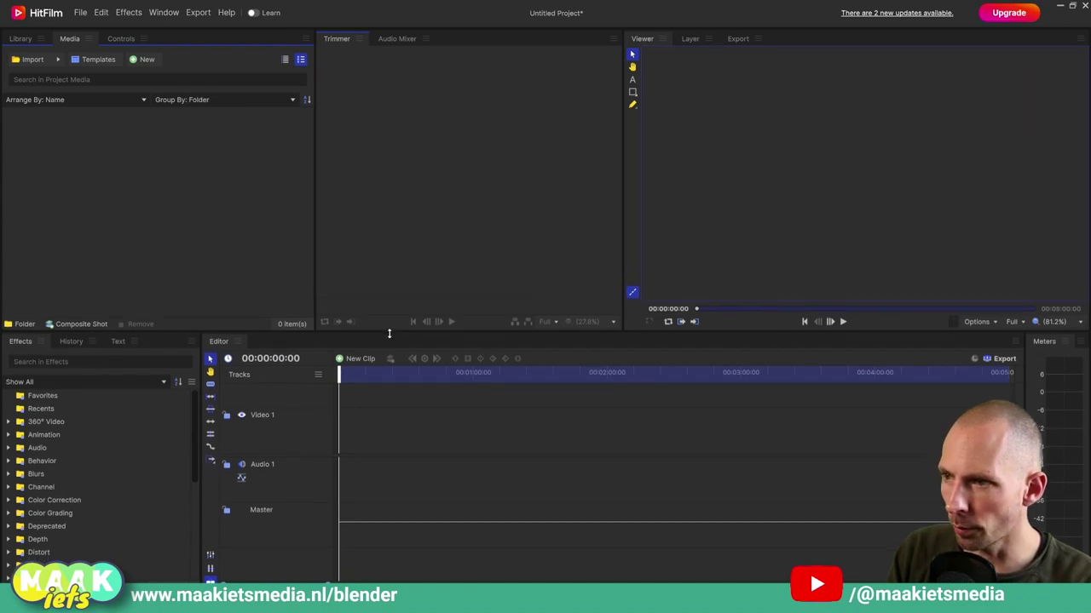
{"action": "left_click_drag", "start_coordinate": [313, 248], "coordinate": [269, 248]}
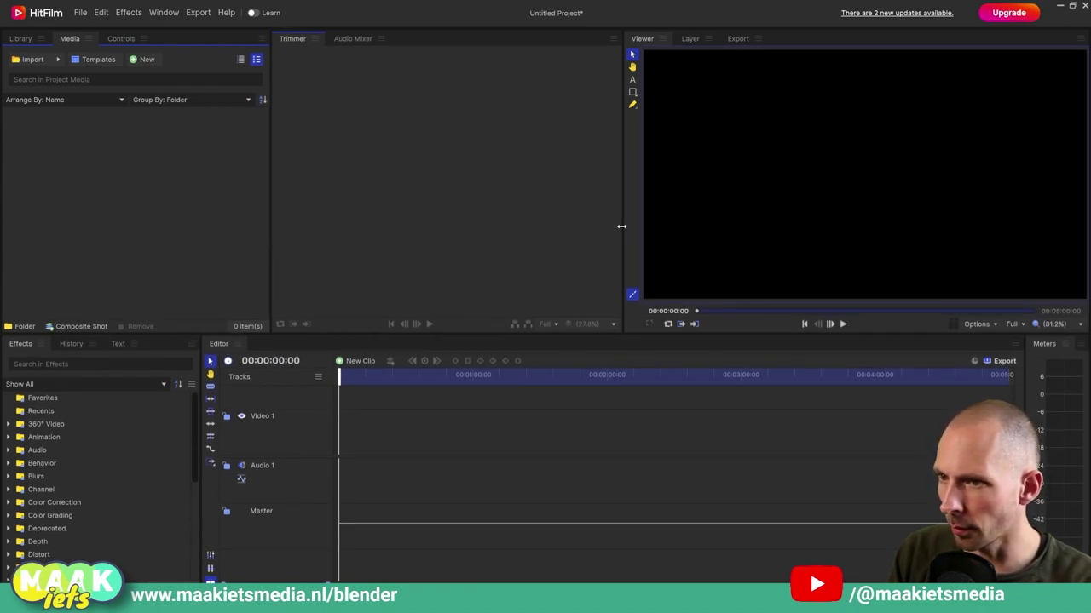
{"action": "left_click_drag", "start_coordinate": [623, 225], "coordinate": [577, 226]}
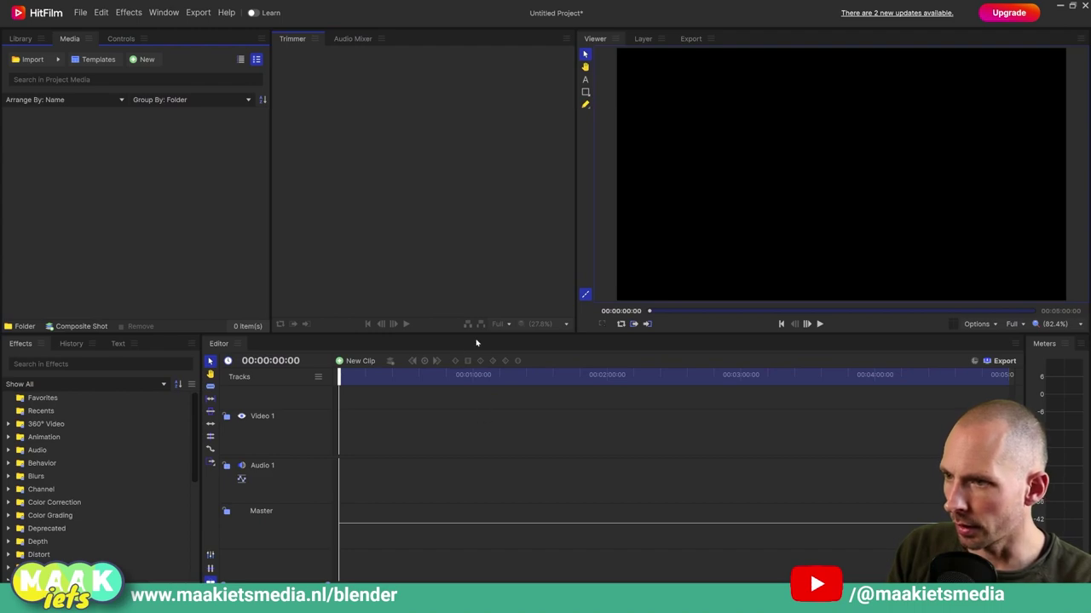
{"action": "left_click_drag", "start_coordinate": [482, 334], "coordinate": [480, 321]}
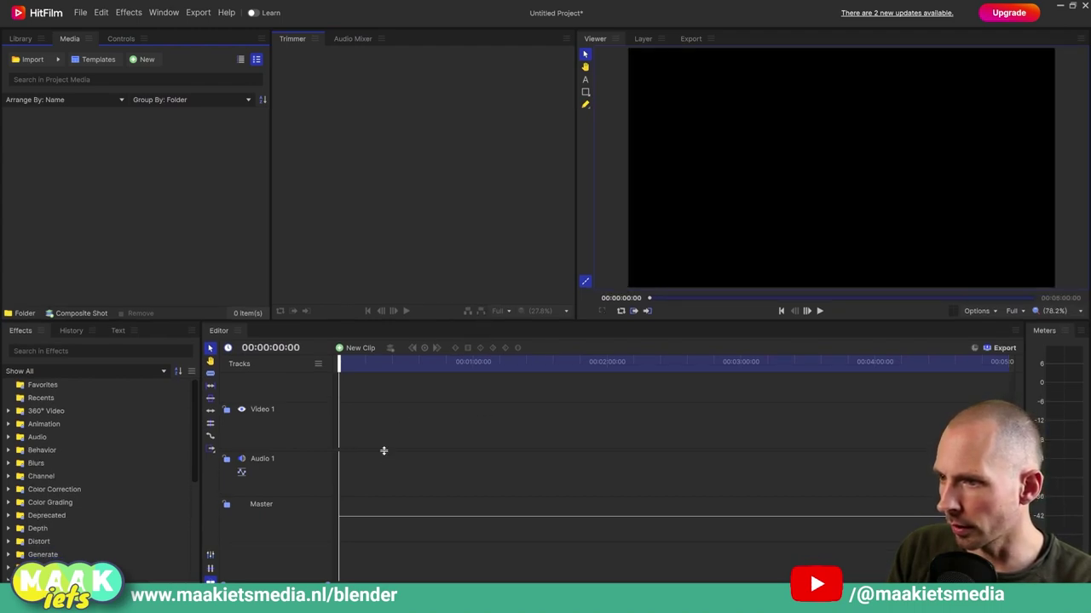
{"action": "left_click_drag", "start_coordinate": [384, 450], "coordinate": [398, 451]}
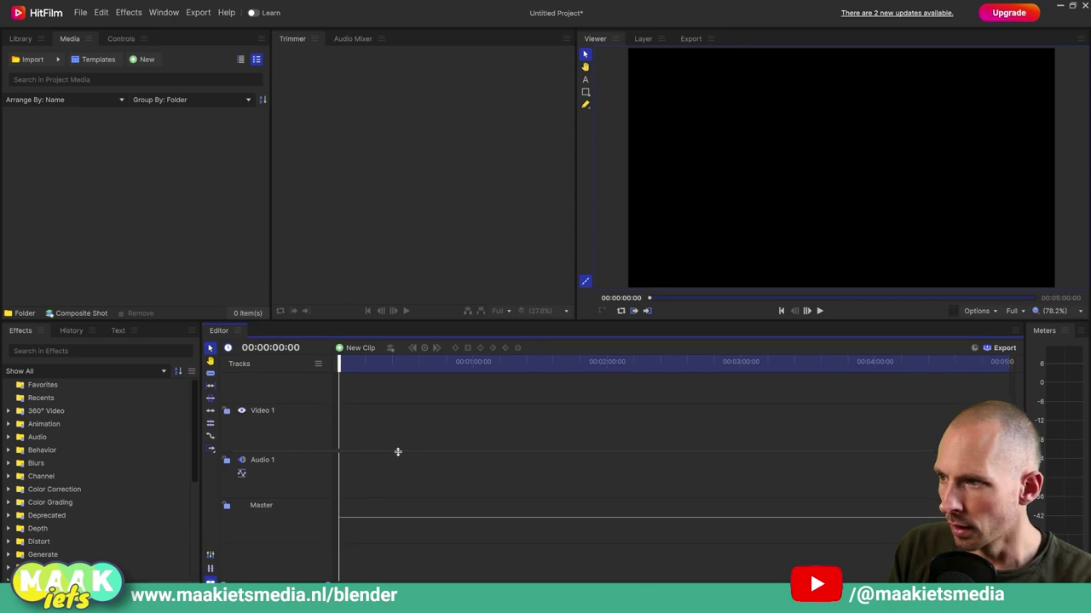
Step: Import 0000.png as one image-sequence video clip and play it in the Trimmer
{"action": "right_click", "coordinate": [64, 182]}
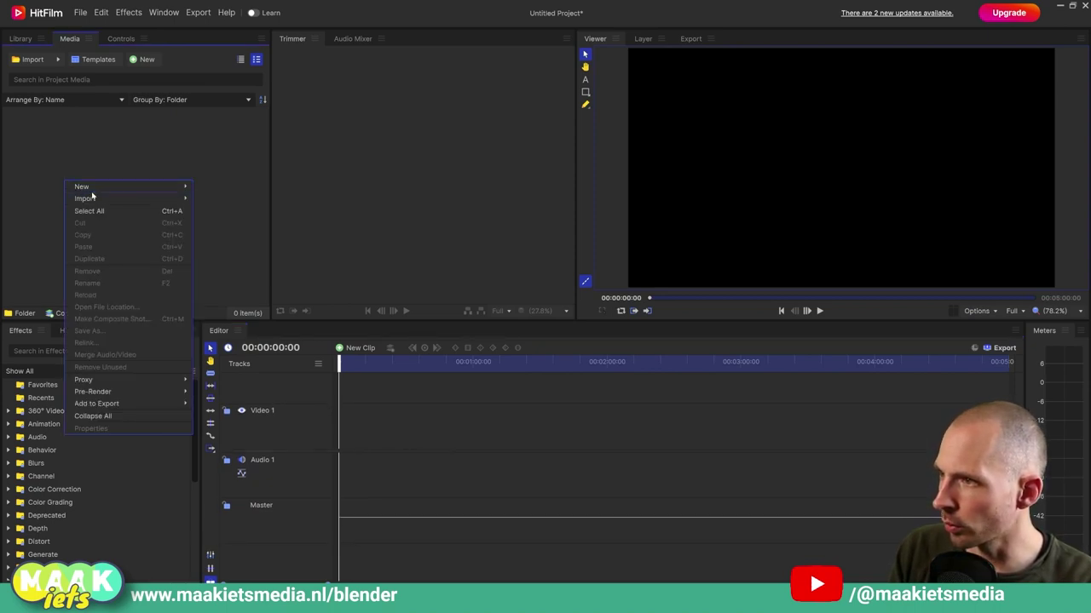
{"action": "mouse_move", "coordinate": [85, 198]}
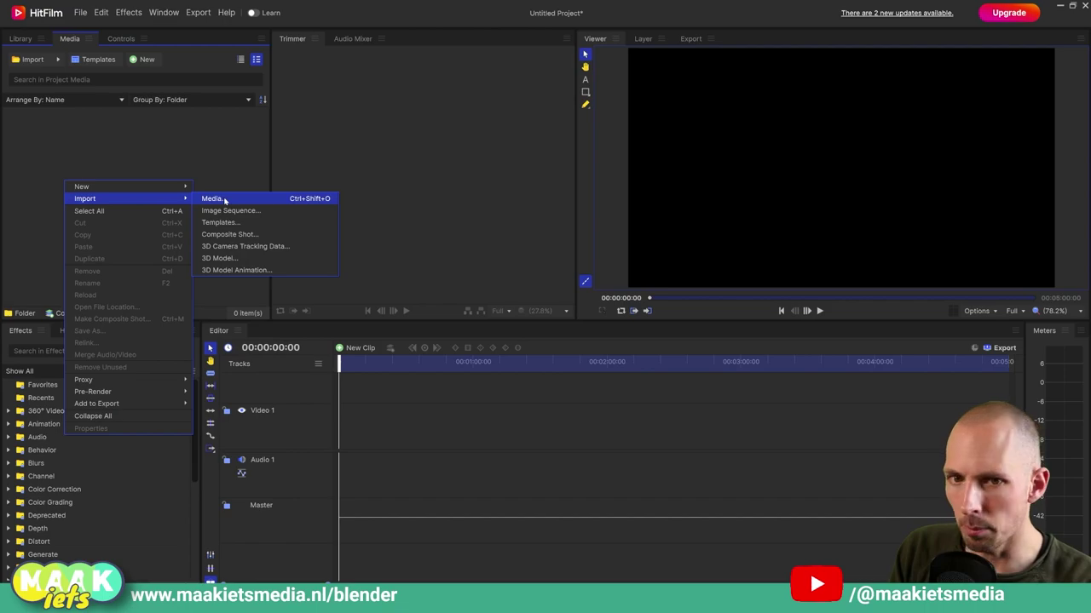
{"action": "left_click", "coordinate": [212, 198]}
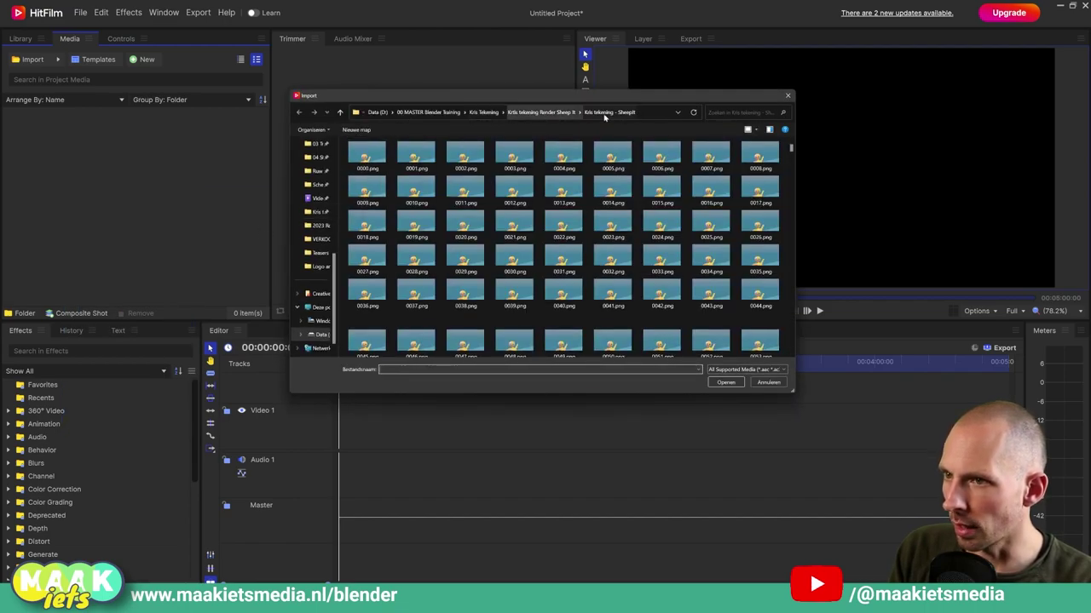
{"action": "double_click", "coordinate": [352, 168]}
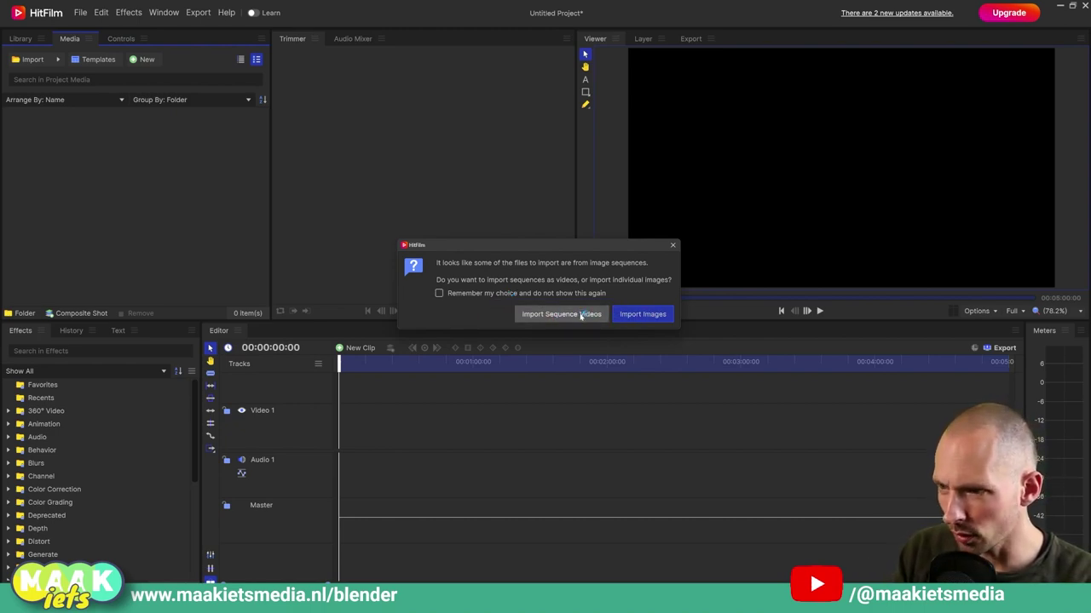
{"action": "left_click", "coordinate": [581, 315]}
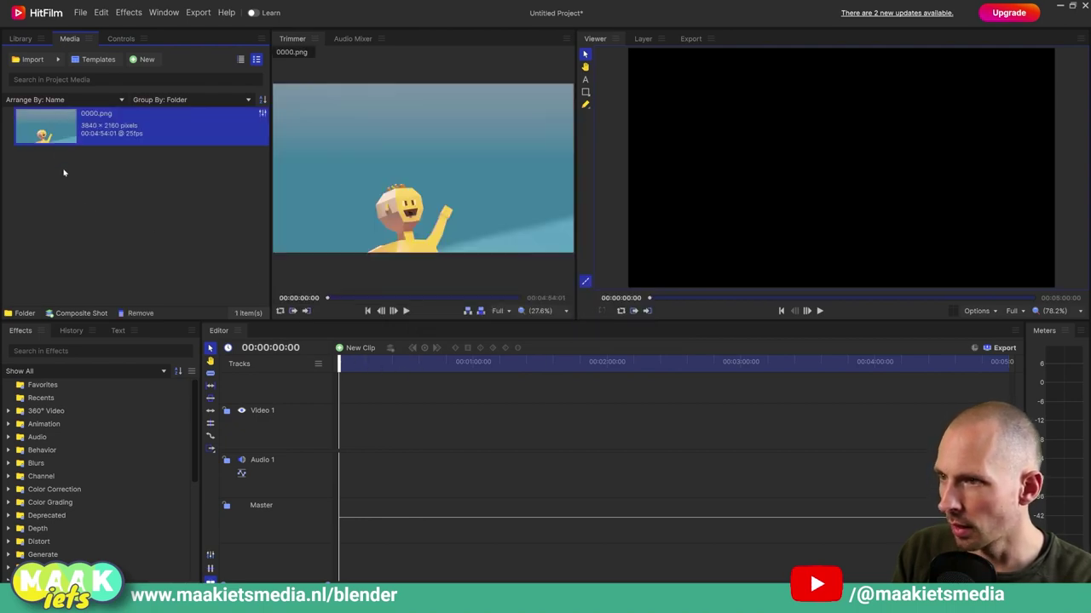
{"action": "left_click", "coordinate": [371, 298]}
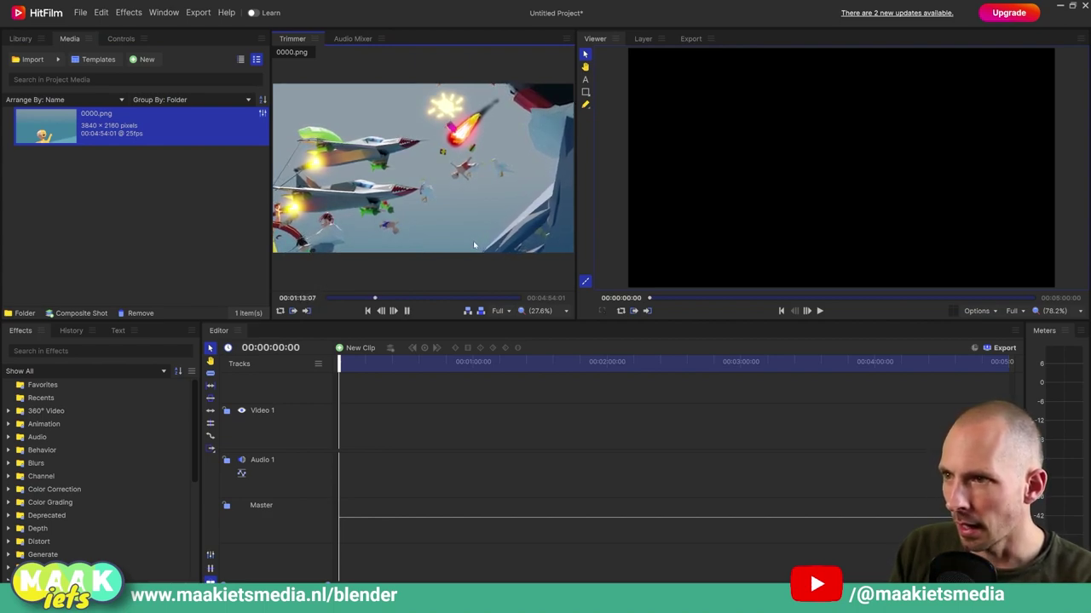
{"action": "key", "text": "space"}
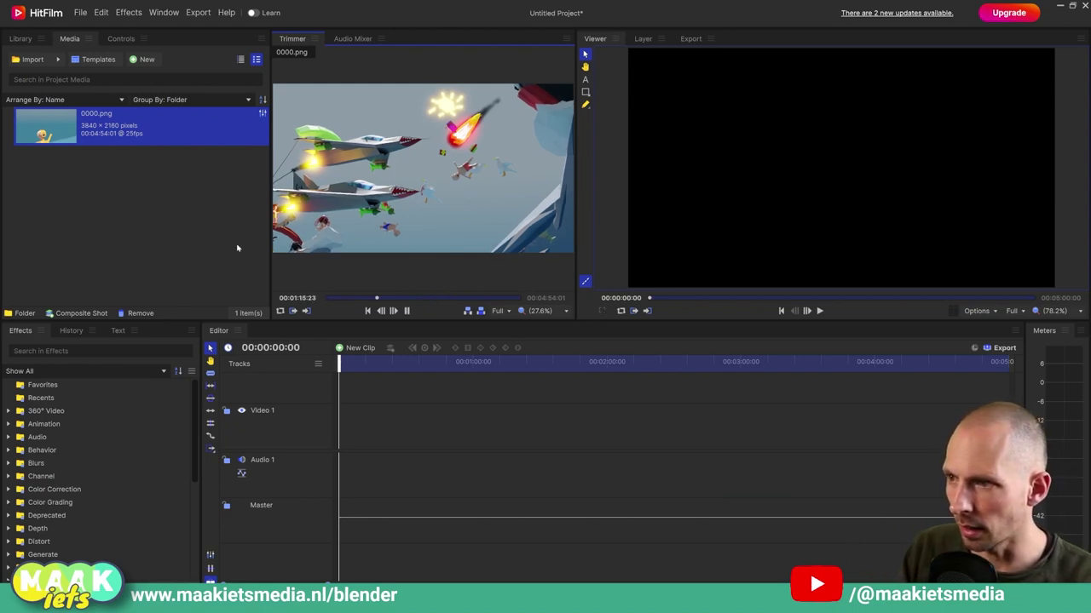
Step: Place the 0000.png clip on Video 1 with sequence settings matched to the clip
{"action": "key", "text": "space"}
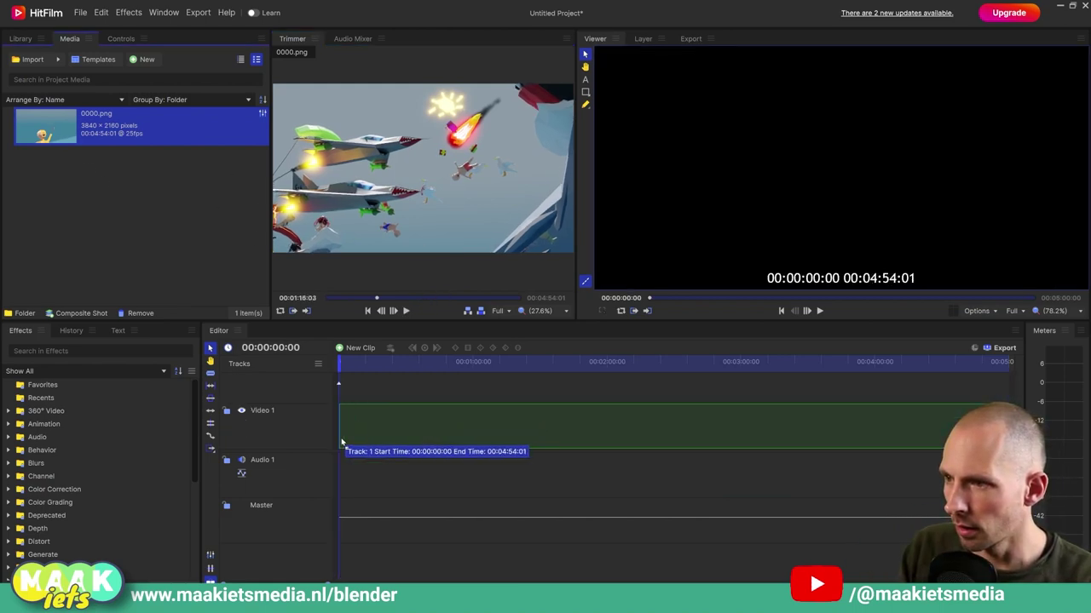
{"action": "left_click_drag", "start_coordinate": [375, 373], "coordinate": [343, 444]}
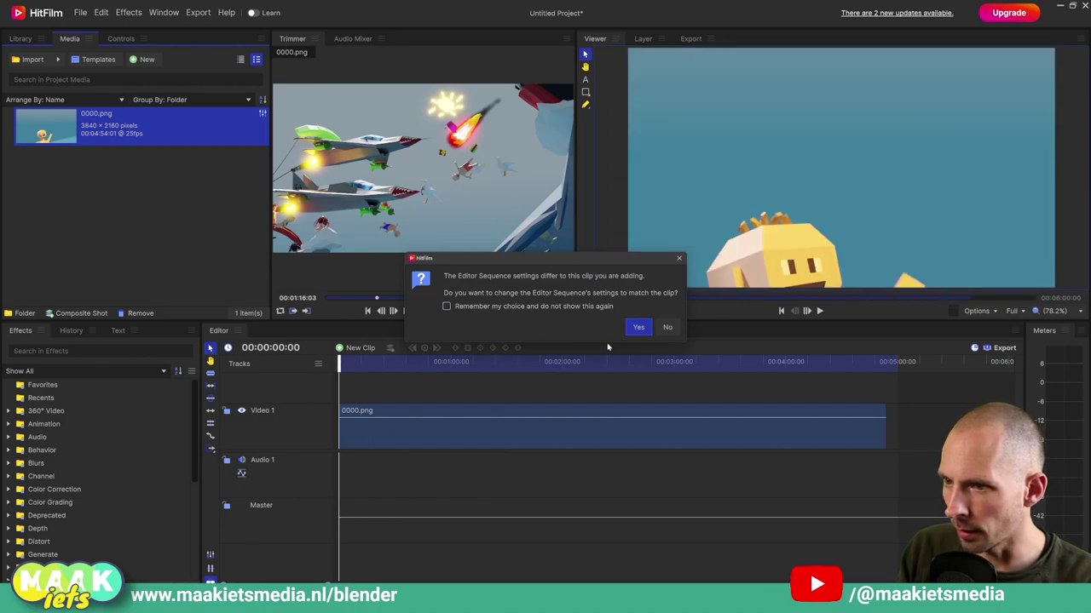
{"action": "left_click", "coordinate": [639, 327]}
{"action": "right_click", "coordinate": [386, 434]}
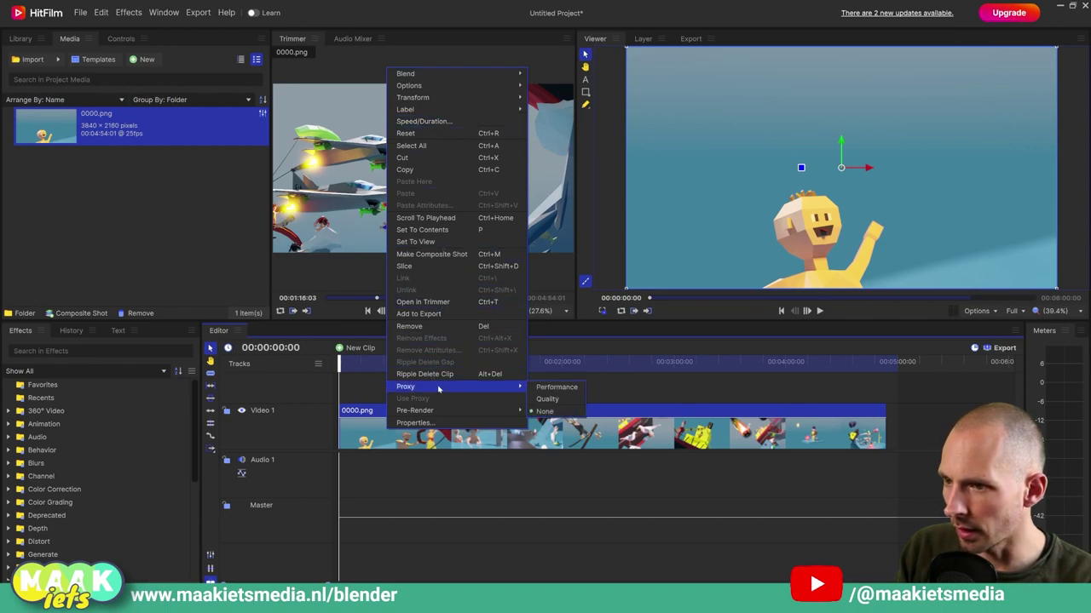
{"action": "mouse_move", "coordinate": [458, 386]}
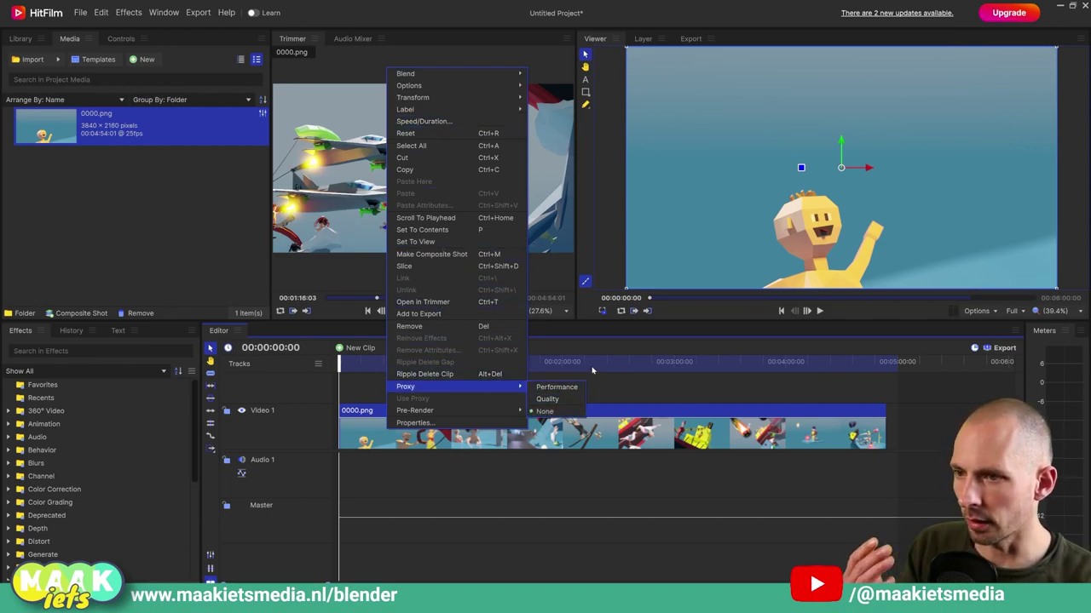
Step: Scrub the clip between about 00:01:42 and 00:02:17, then deselect 0000.png
{"action": "left_click", "coordinate": [591, 364]}
{"action": "left_click_drag", "start_coordinate": [591, 364], "coordinate": [594, 364]}
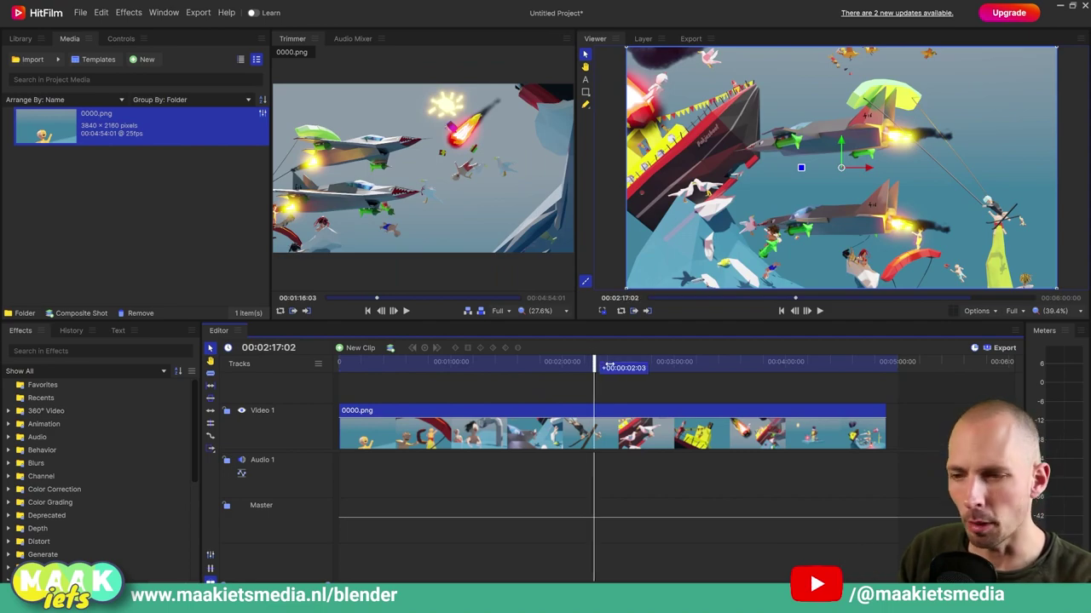
{"action": "left_click_drag", "start_coordinate": [475, 364], "coordinate": [528, 364]}
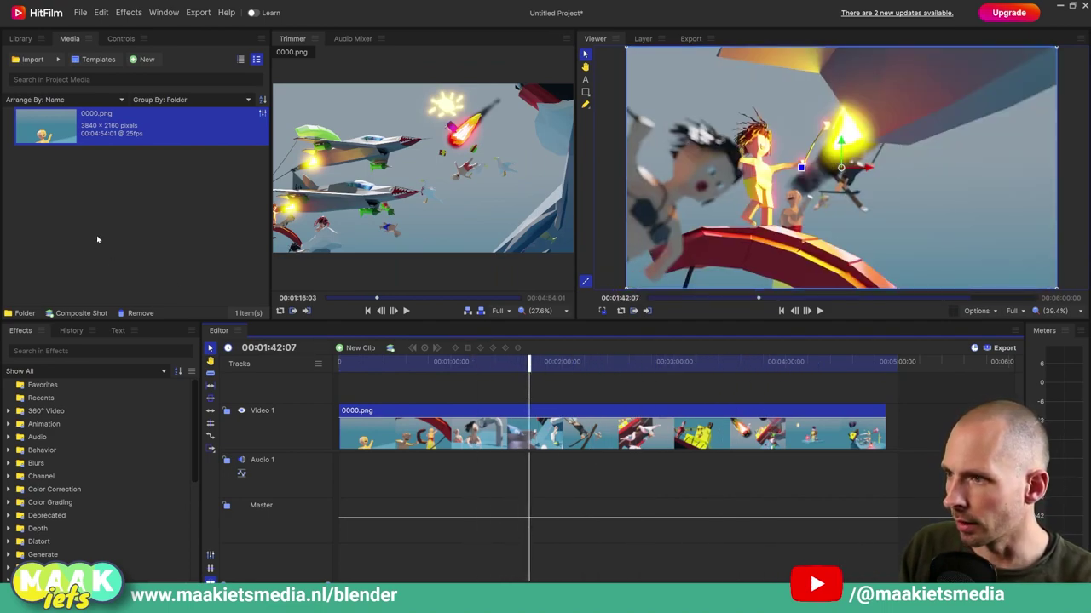
{"action": "left_click", "coordinate": [90, 223]}
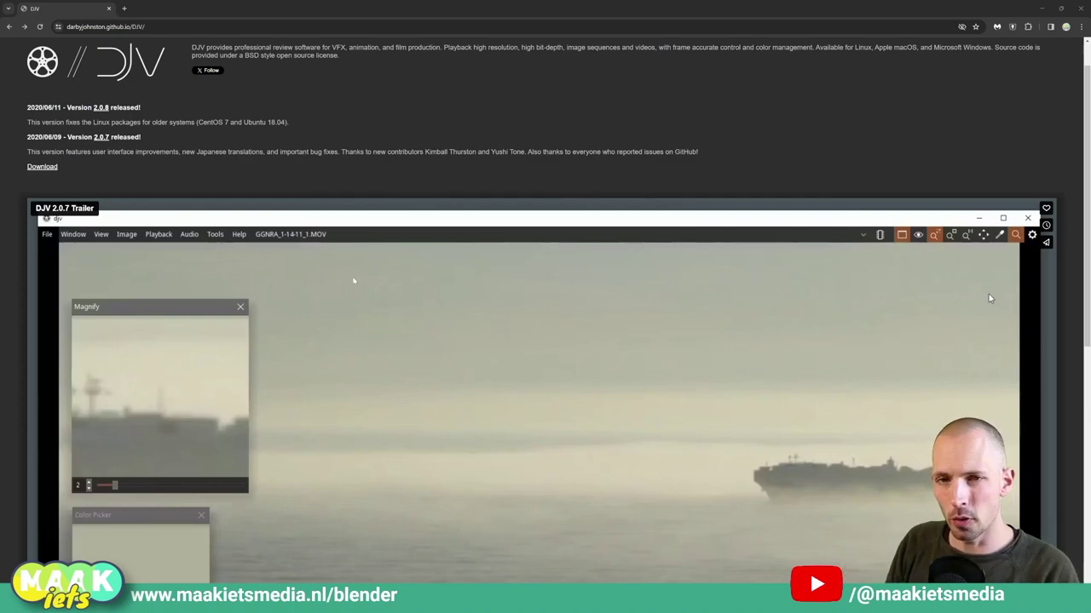
Step: Scroll through the DJV homepage
{"action": "scroll", "coordinate": [356, 280], "scroll_direction": "down", "scroll_amount": 3}
{"action": "scroll", "coordinate": [356, 279], "scroll_direction": "down", "scroll_amount": 2}
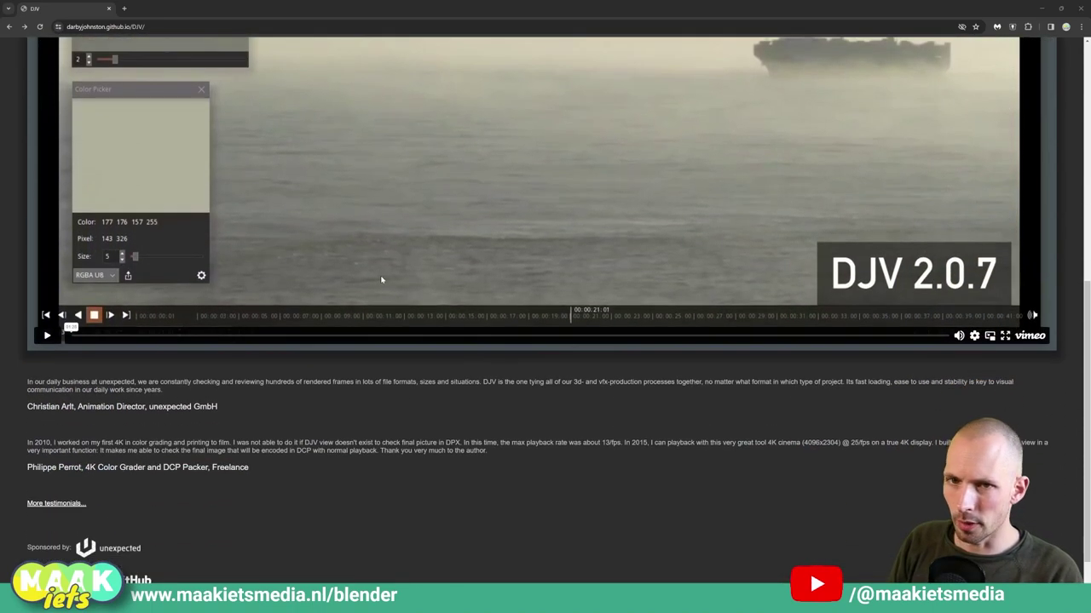
{"action": "scroll", "coordinate": [254, 77], "scroll_direction": "up", "scroll_amount": 5}
{"action": "scroll", "coordinate": [467, 129], "scroll_direction": "down", "scroll_amount": 1}
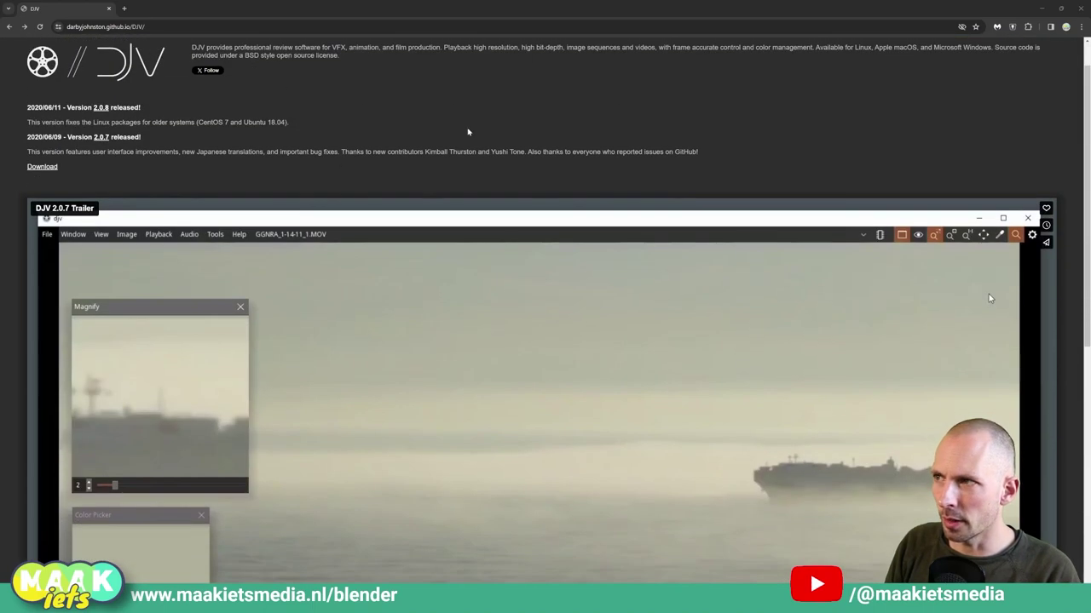
{"action": "scroll", "coordinate": [389, 119], "scroll_direction": "up", "scroll_amount": 2}
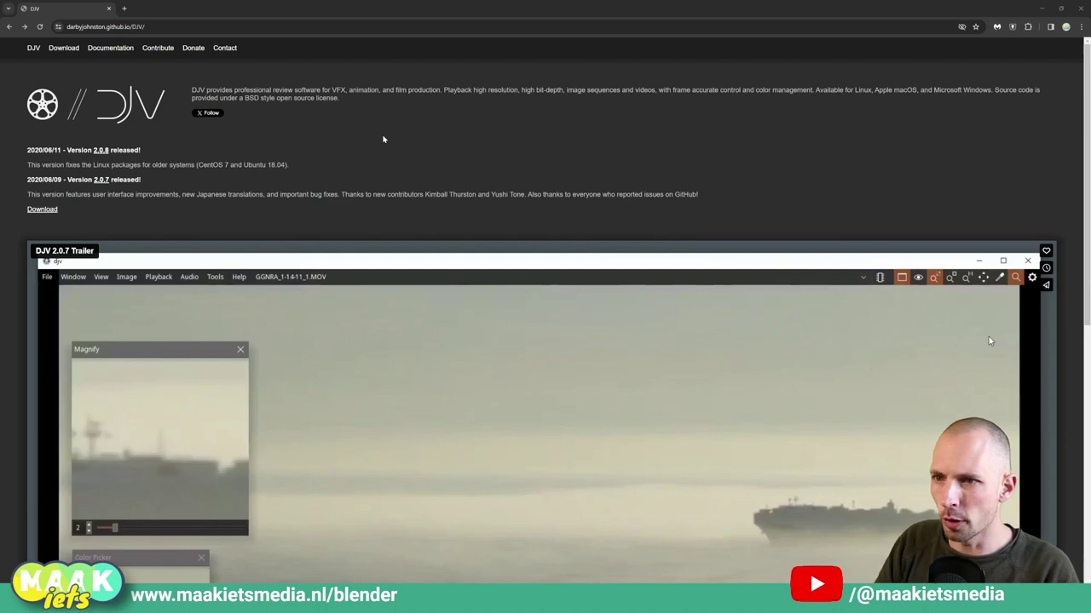
{"action": "scroll", "coordinate": [381, 147], "scroll_direction": "down", "scroll_amount": 3}
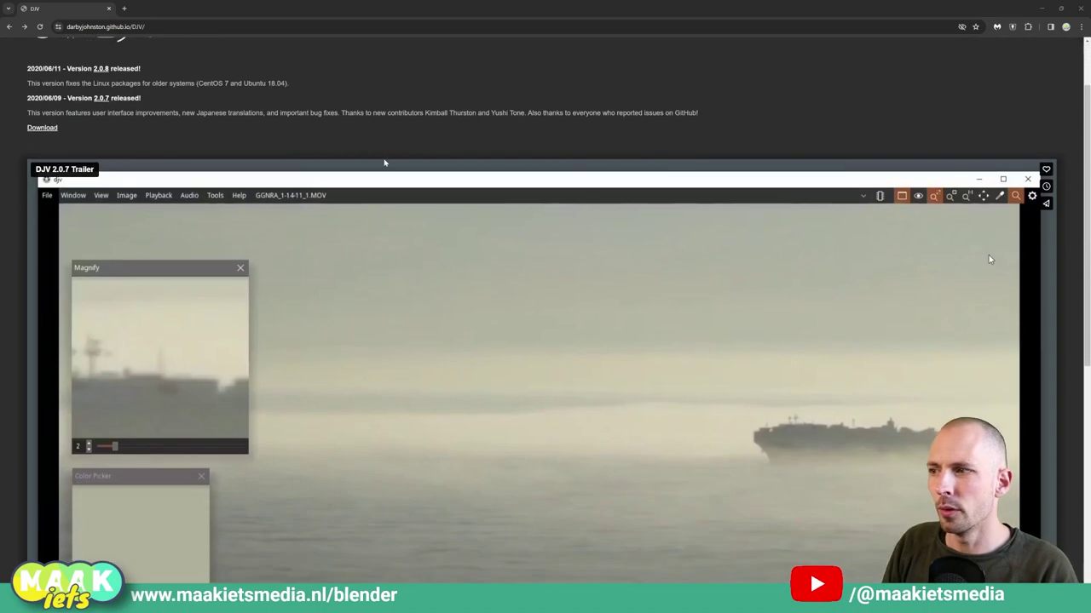
{"action": "scroll", "coordinate": [392, 179], "scroll_direction": "down", "scroll_amount": 1}
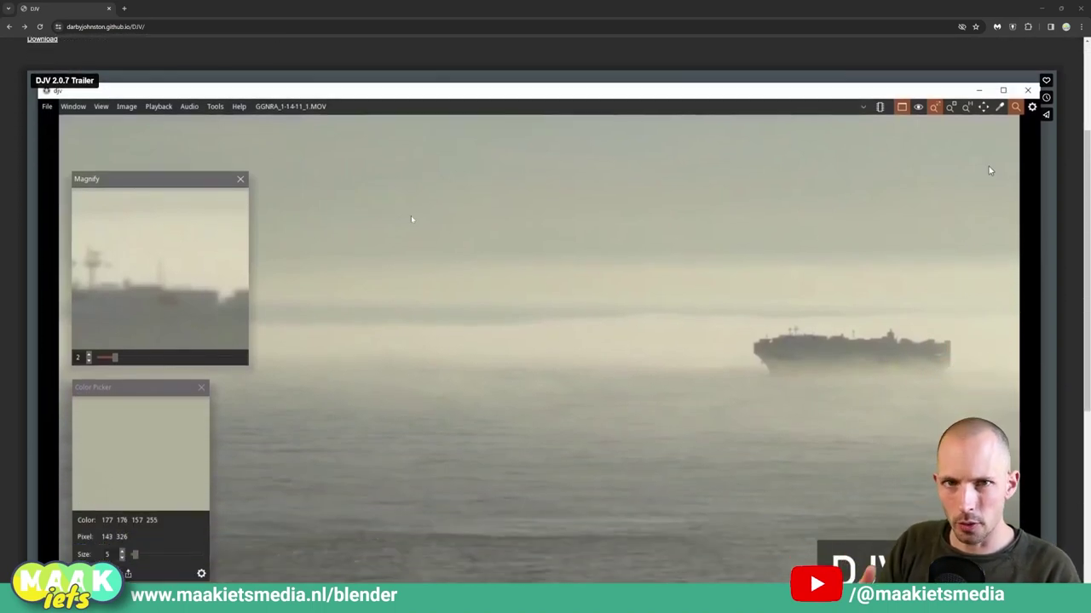
{"action": "scroll", "coordinate": [400, 215], "scroll_direction": "up", "scroll_amount": 2}
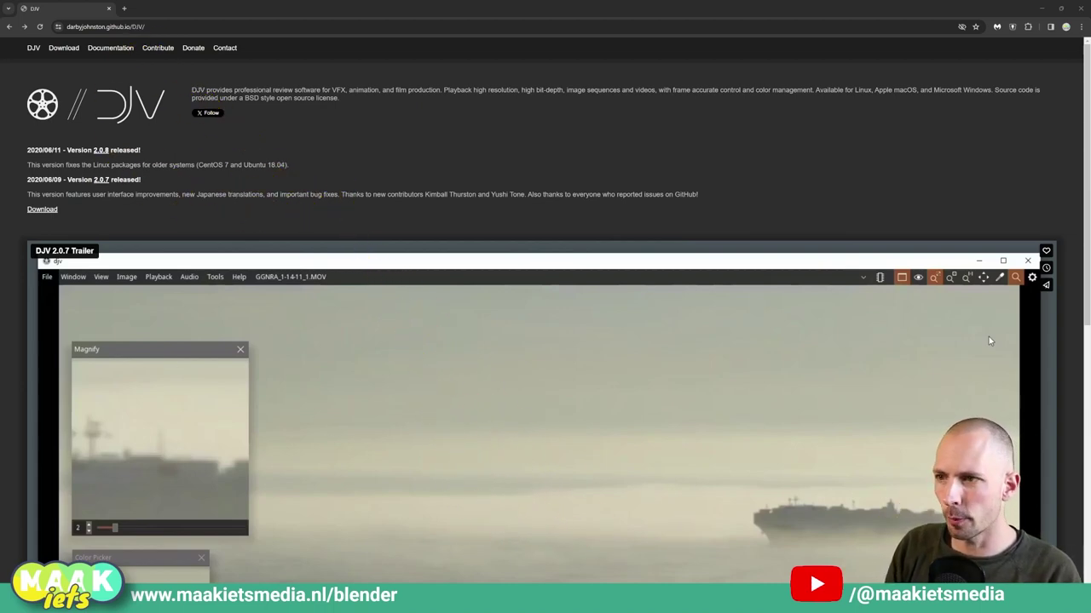
Step: Visit the DJV download page, then bring up the DJV viewer centred on screen
{"action": "left_click", "coordinate": [71, 50]}
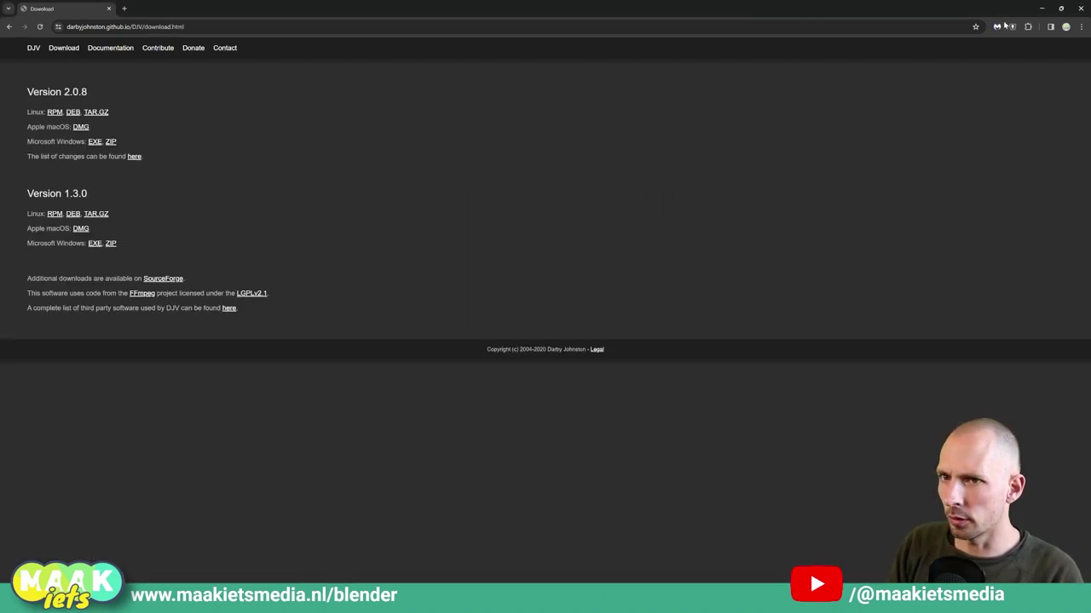
{"action": "left_click", "coordinate": [1041, 9]}
{"action": "mouse_move", "coordinate": [270, 163]}
{"action": "left_mouse_down"}
{"action": "mouse_move", "coordinate": [644, 175]}
{"action": "mouse_move", "coordinate": [661, 2]}
{"action": "left_mouse_up"}
Step: Use File > Open to browse drive D: into the nested Krits tekening SheepIt frames folder
{"action": "left_click", "coordinate": [7, 16]}
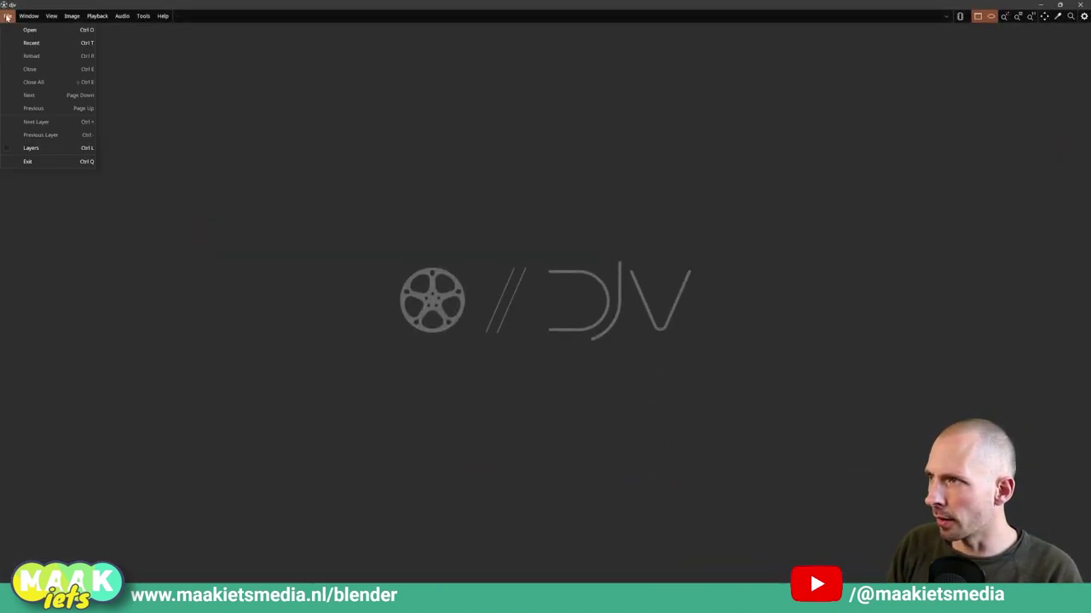
{"action": "left_click", "coordinate": [30, 30]}
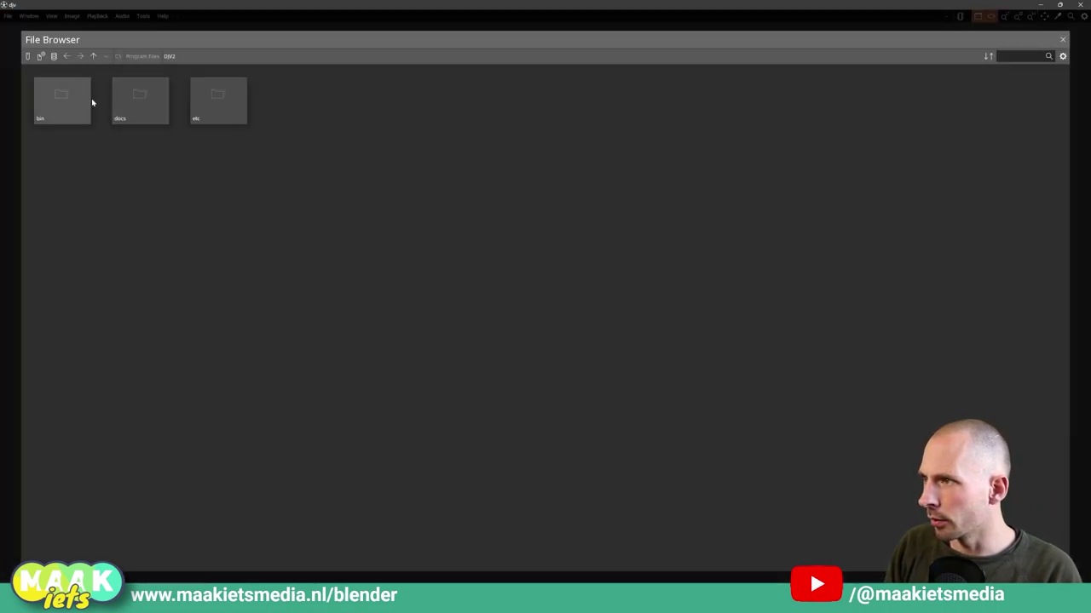
{"action": "left_click", "coordinate": [62, 104]}
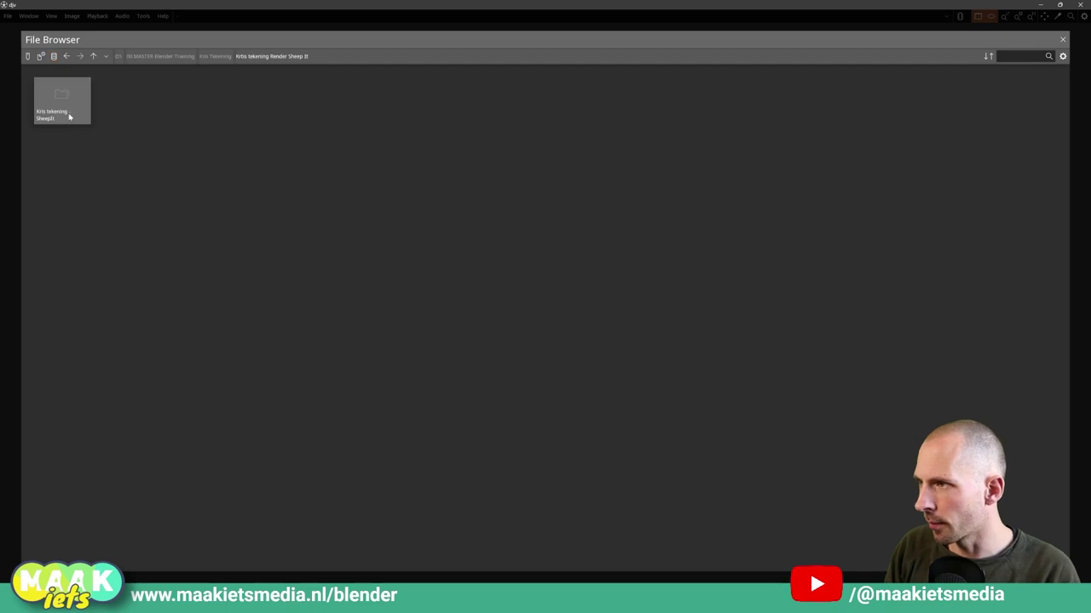
{"action": "double_click", "coordinate": [71, 116]}
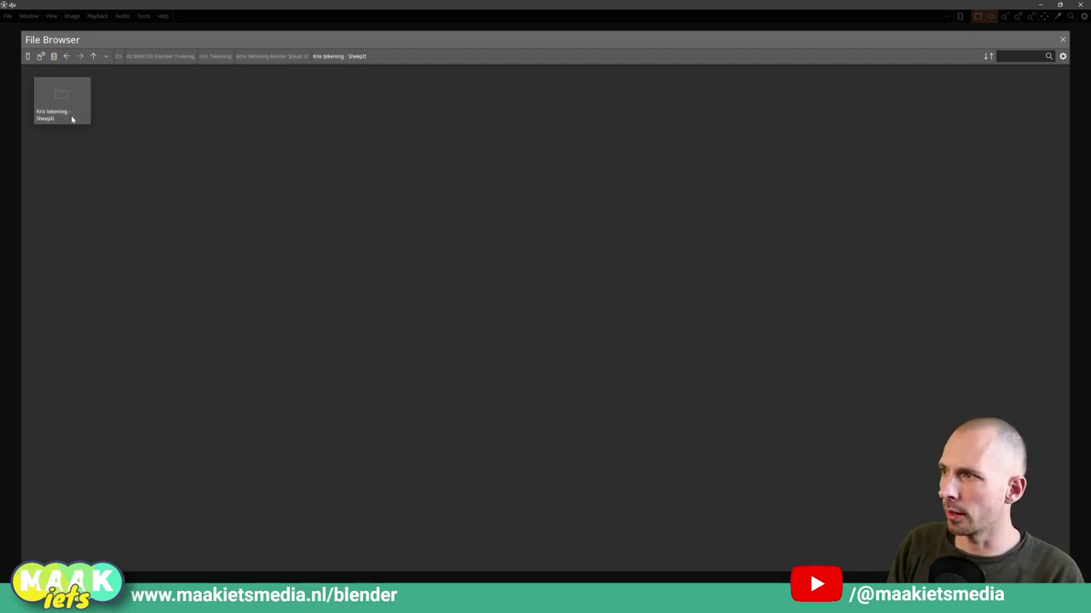
{"action": "double_click", "coordinate": [60, 104]}
Step: Open the 0000-7350.png sequence, zoom the playing image, and restore the full-screen player to a small window
{"action": "double_click", "coordinate": [60, 104]}
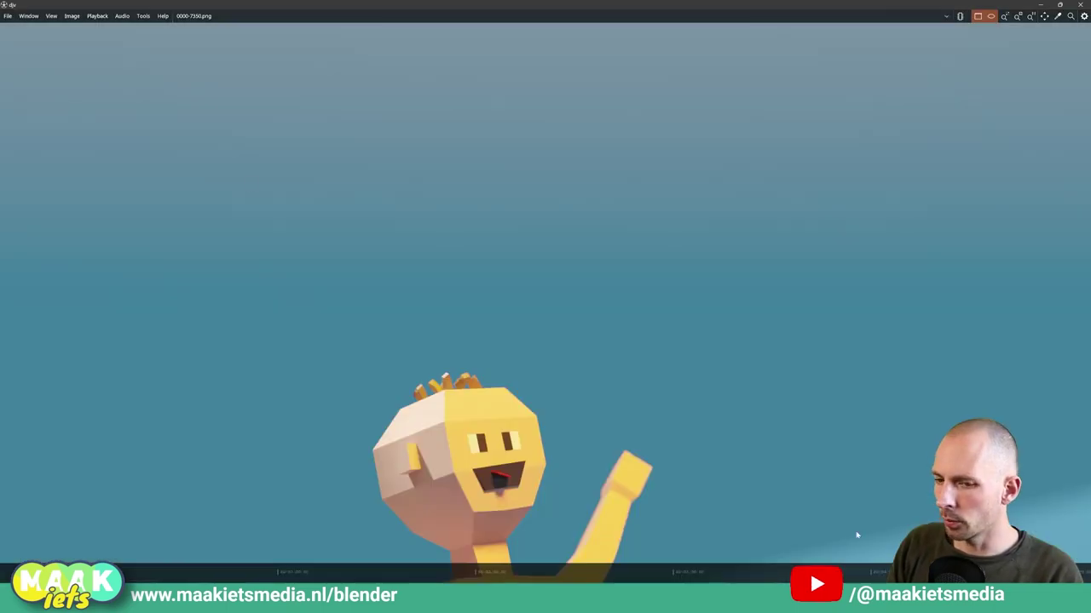
{"action": "scroll", "coordinate": [627, 256], "scroll_direction": "down", "scroll_amount": 4}
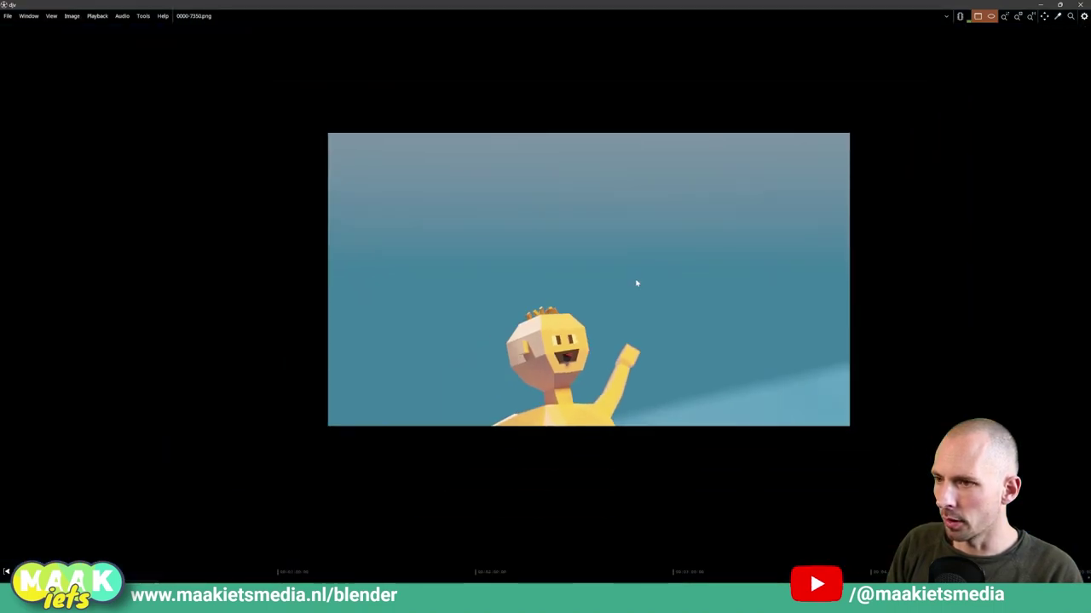
{"action": "scroll", "coordinate": [632, 281], "scroll_direction": "up", "scroll_amount": 4}
{"action": "scroll", "coordinate": [632, 286], "scroll_direction": "down", "scroll_amount": 2}
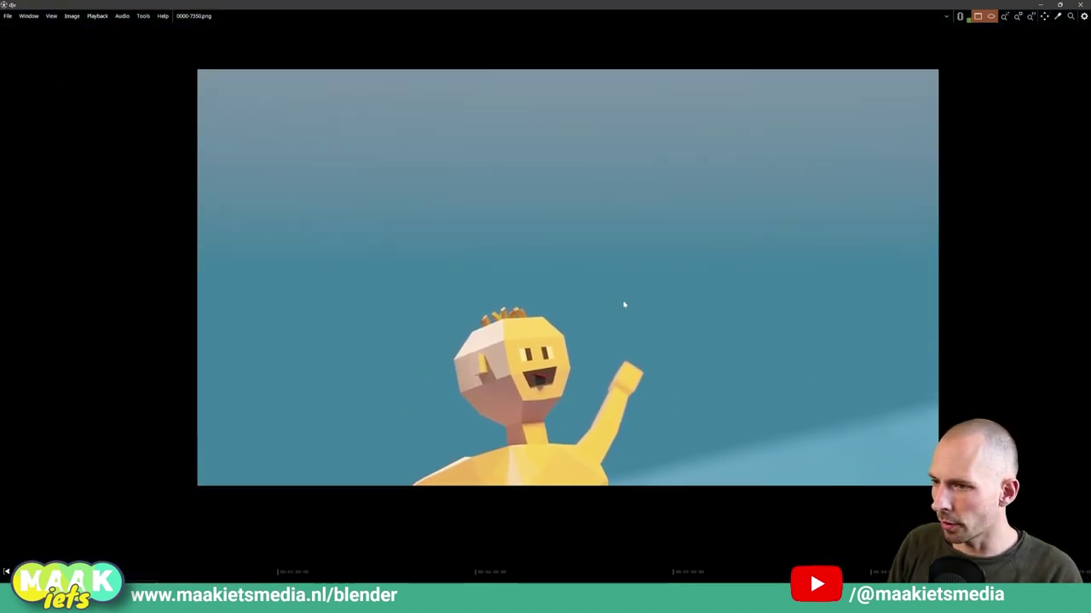
{"action": "scroll", "coordinate": [622, 304], "scroll_direction": "down", "scroll_amount": 2}
{"action": "scroll", "coordinate": [622, 311], "scroll_direction": "up", "scroll_amount": 2}
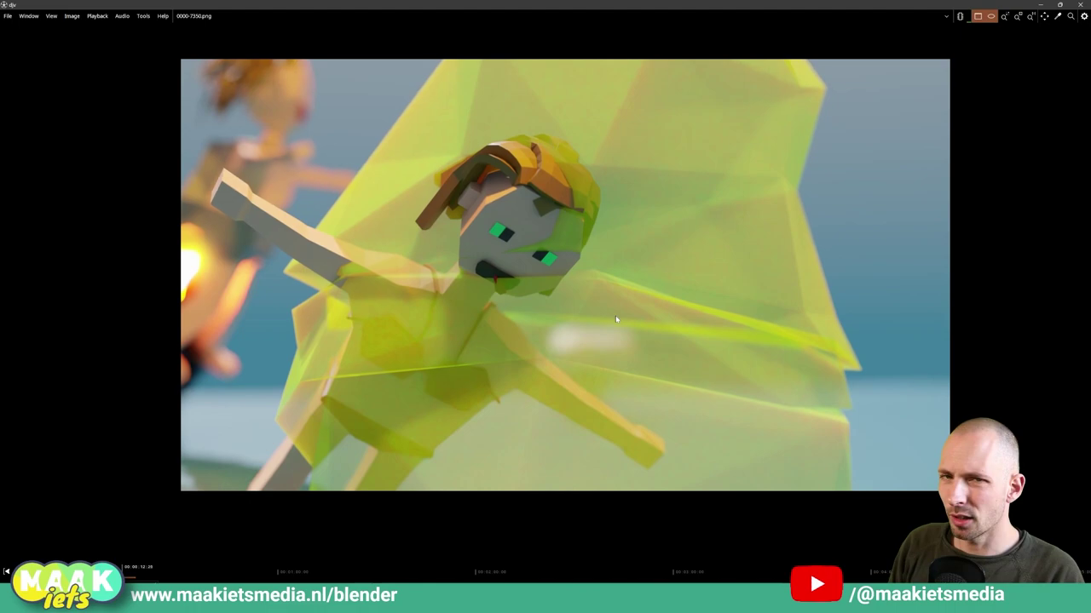
{"action": "left_click_drag", "start_coordinate": [689, 5], "coordinate": [572, 96]}
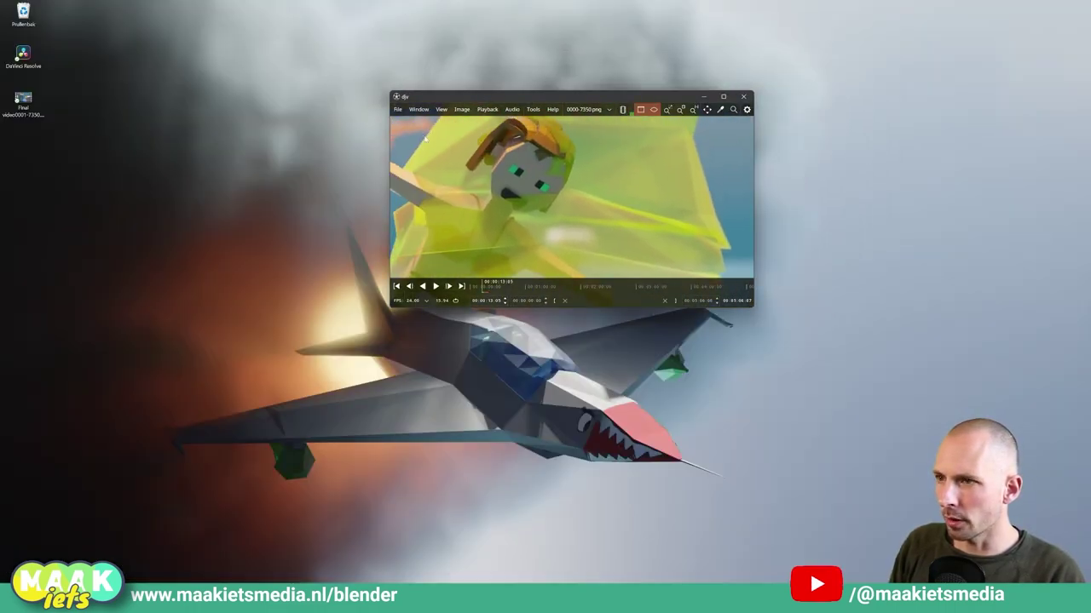
Step: Zoom the playing image in and out and pan it up and left
{"action": "scroll", "coordinate": [581, 194], "scroll_direction": "down", "scroll_amount": 2}
{"action": "scroll", "coordinate": [579, 200], "scroll_direction": "down", "scroll_amount": 1}
{"action": "scroll", "coordinate": [558, 197], "scroll_direction": "up", "scroll_amount": 5}
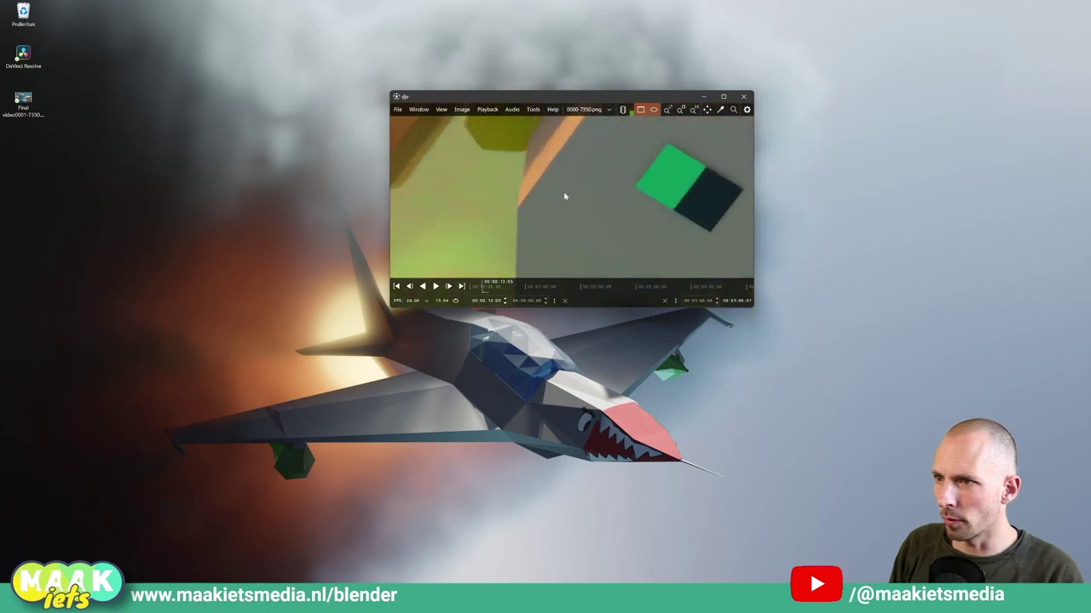
{"action": "scroll", "coordinate": [464, 212], "scroll_direction": "up", "scroll_amount": 2}
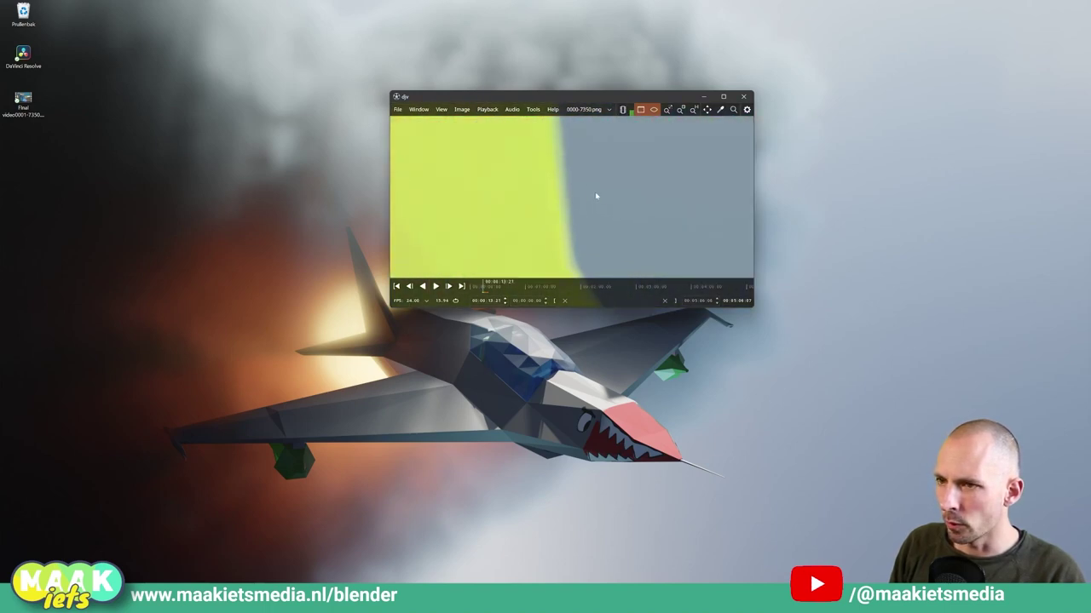
{"action": "scroll", "coordinate": [601, 213], "scroll_direction": "down", "scroll_amount": 4}
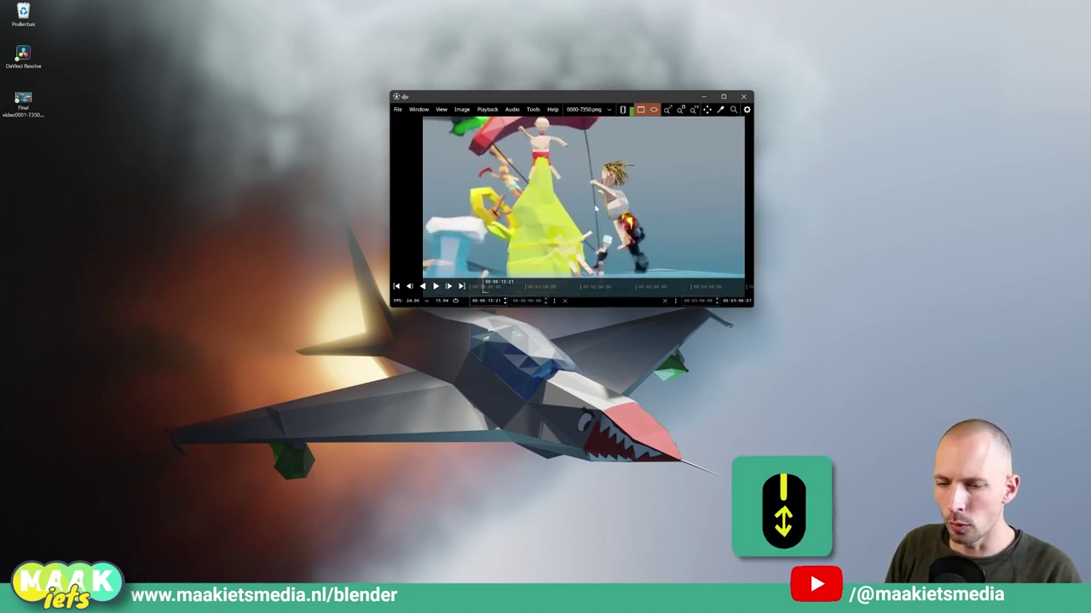
{"action": "scroll", "coordinate": [584, 201], "scroll_direction": "up", "scroll_amount": 1}
{"action": "scroll", "coordinate": [585, 201], "scroll_direction": "down", "scroll_amount": 3}
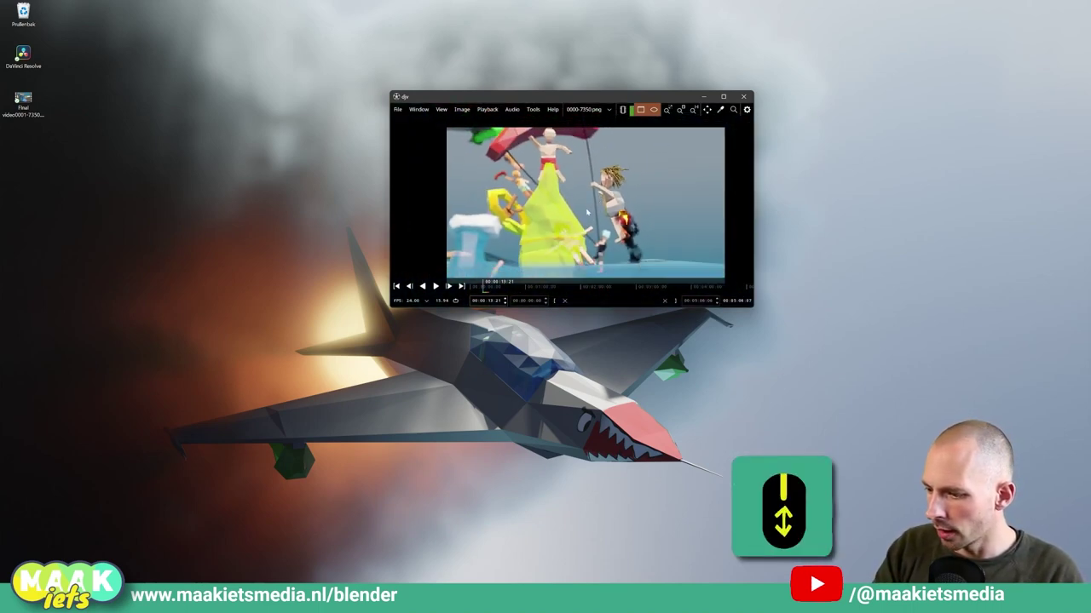
{"action": "mouse_move", "coordinate": [586, 212]}
{"action": "middle_mouse_down"}
{"action": "mouse_move", "coordinate": [565, 203]}
{"action": "mouse_move", "coordinate": [590, 185]}
{"action": "middle_mouse_up"}
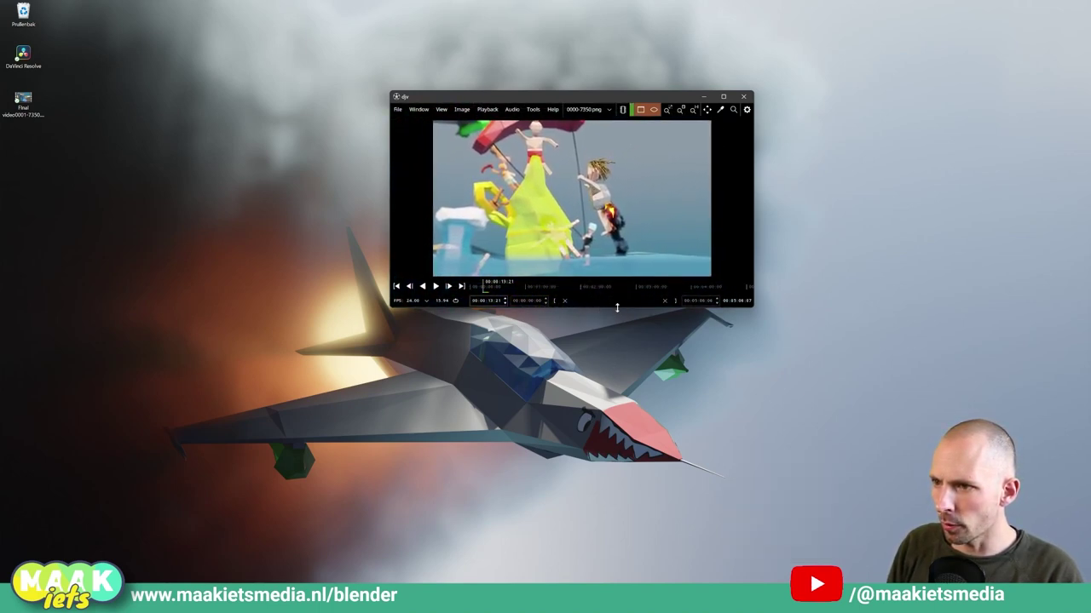
Step: Make the player window taller and wider, move it up-left, and re-fit the image
{"action": "left_click_drag", "start_coordinate": [617, 307], "coordinate": [607, 424]}
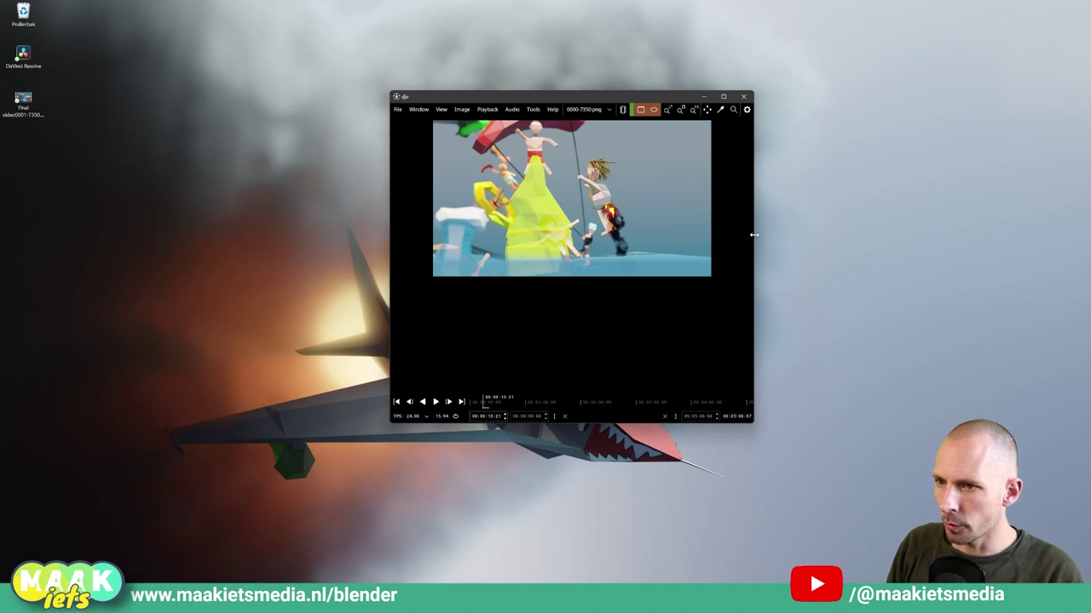
{"action": "left_click_drag", "start_coordinate": [754, 235], "coordinate": [1011, 234]}
{"action": "left_click_drag", "start_coordinate": [750, 101], "coordinate": [649, 89]}
{"action": "scroll", "coordinate": [556, 205], "scroll_direction": "up", "scroll_amount": 2}
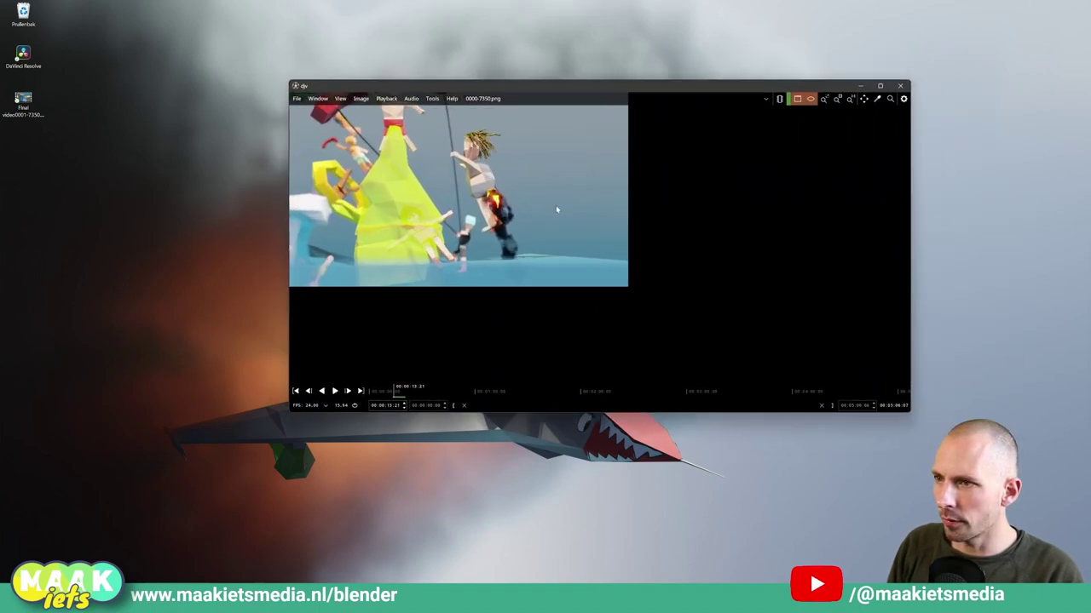
{"action": "mouse_move", "coordinate": [555, 205]}
{"action": "middle_mouse_down"}
{"action": "mouse_move", "coordinate": [773, 286]}
{"action": "mouse_move", "coordinate": [709, 271]}
{"action": "middle_mouse_up"}
{"action": "scroll", "coordinate": [743, 278], "scroll_direction": "up", "scroll_amount": 2}
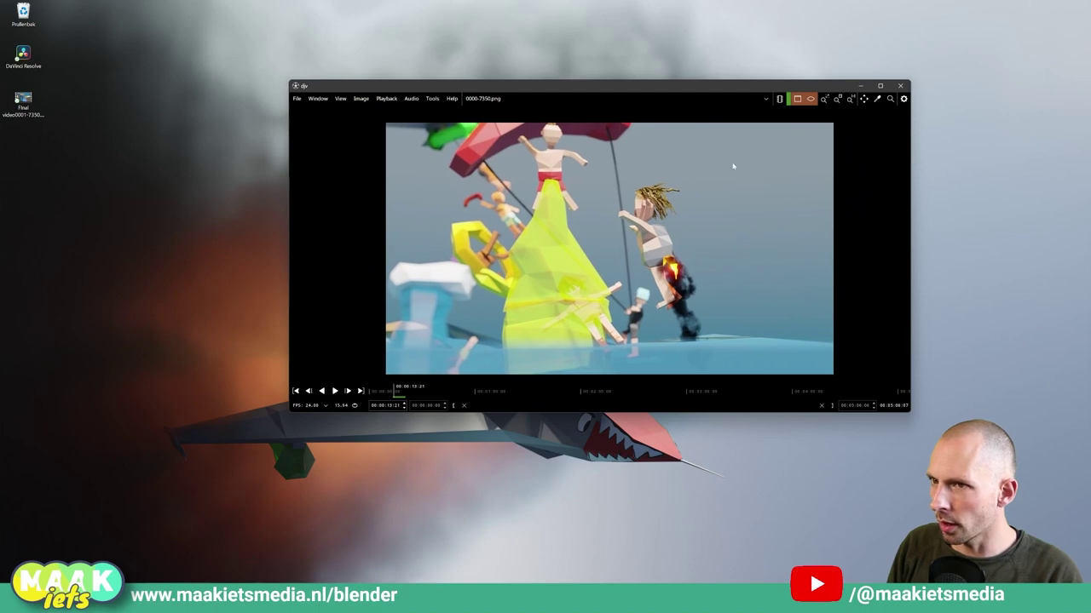
Step: Toggle colour sampling on and off, nudge the image, and play then stop the sequence
{"action": "left_click", "coordinate": [878, 100]}
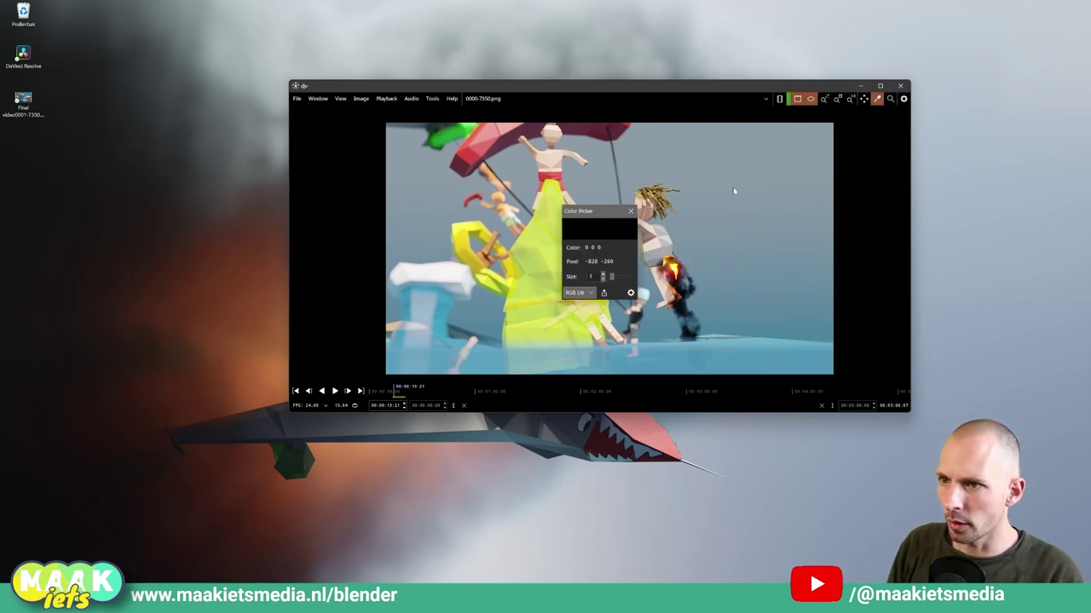
{"action": "left_click", "coordinate": [631, 210]}
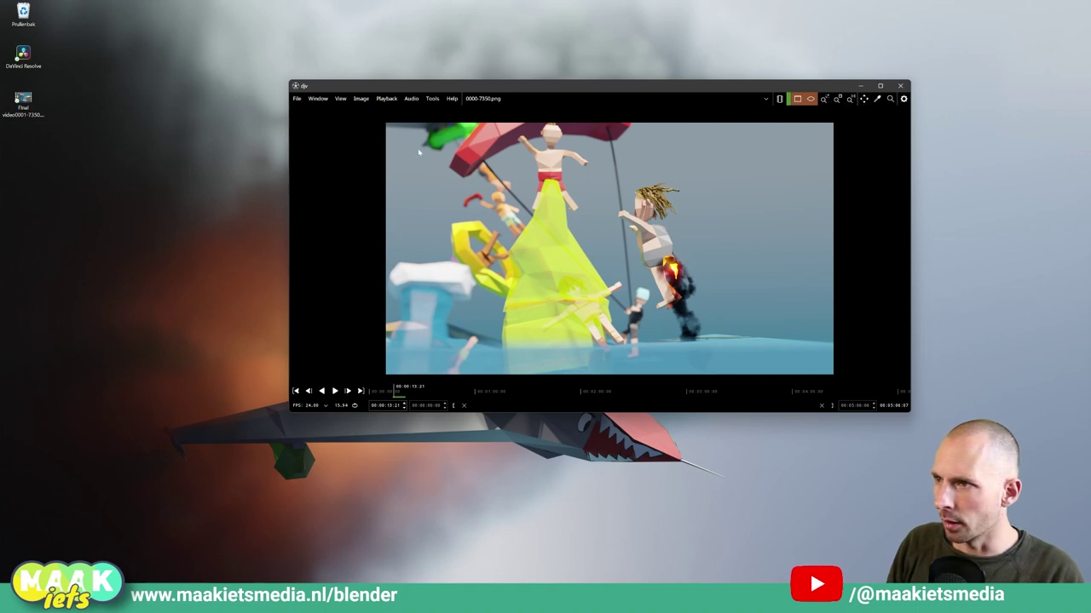
{"action": "middle_click_drag", "start_coordinate": [675, 236], "coordinate": [670, 230]}
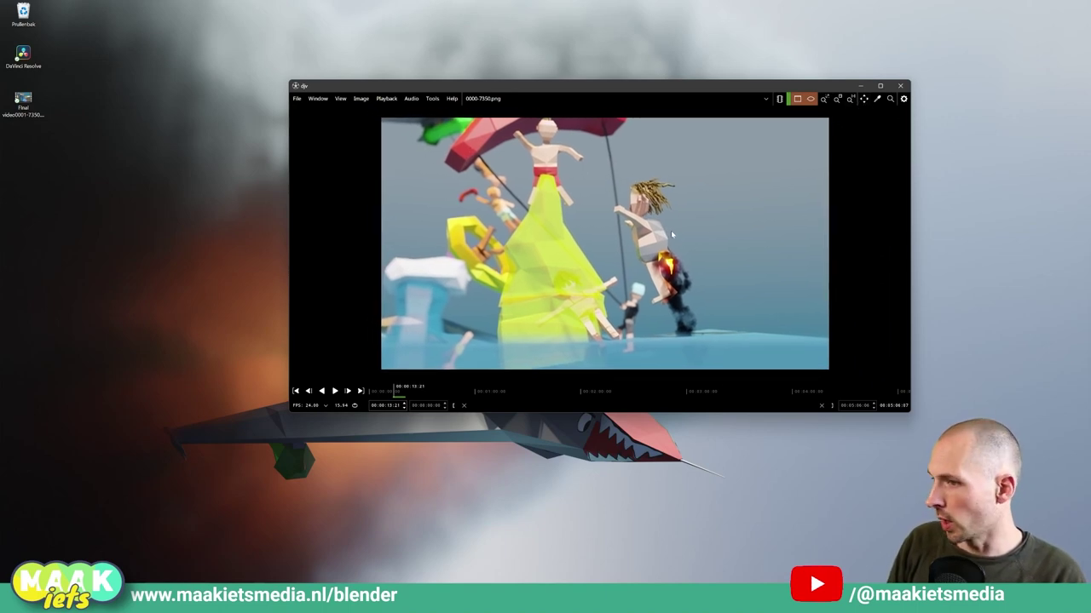
{"action": "key", "text": "space"}
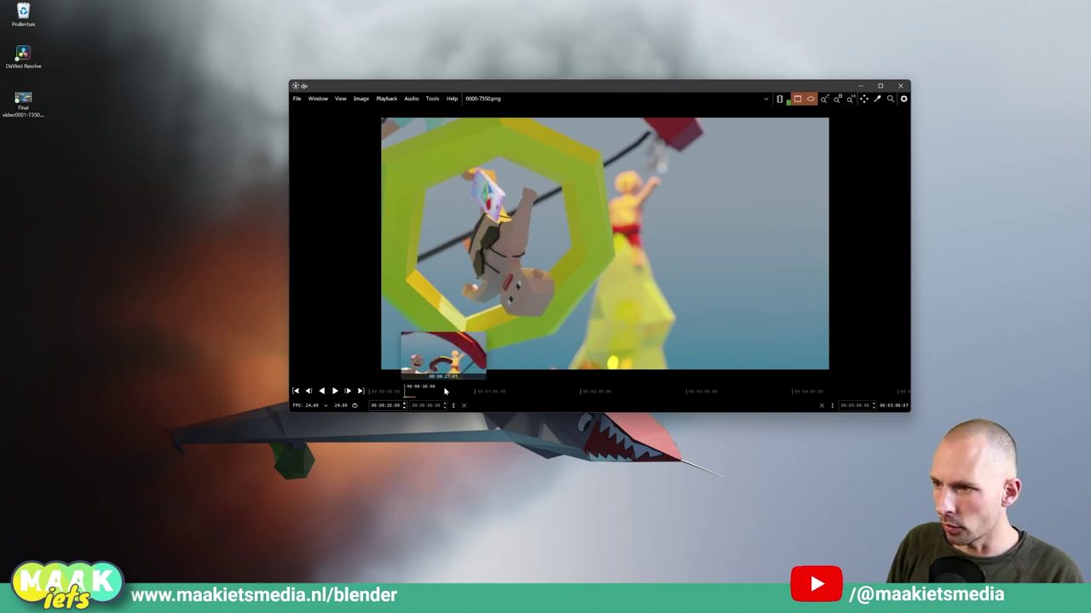
{"action": "key", "text": "space"}
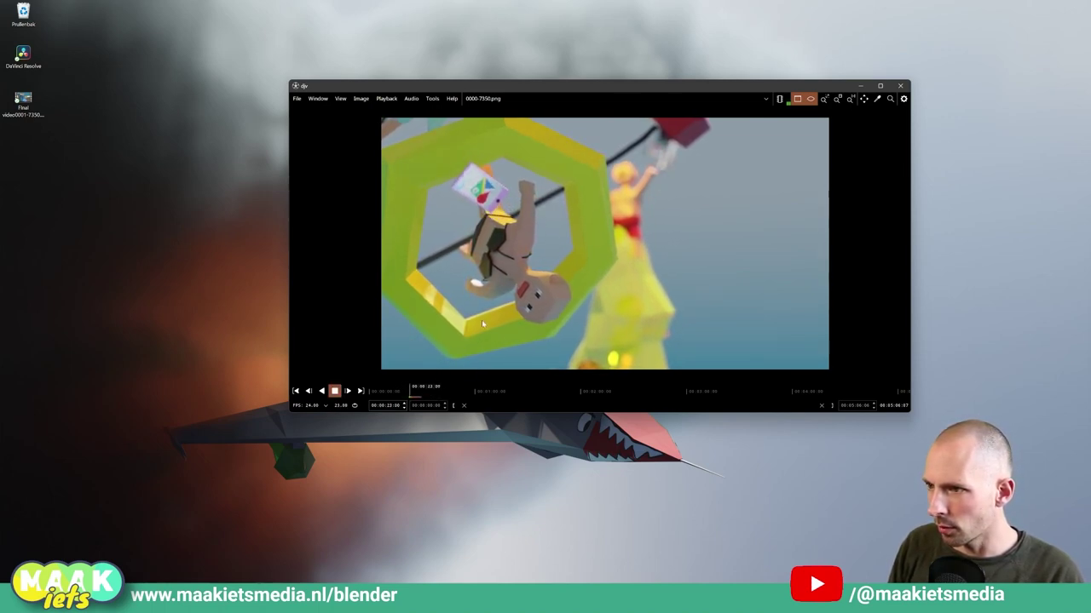
Step: Set the playback speed to 50 fps and stop playback
{"action": "left_click", "coordinate": [325, 404]}
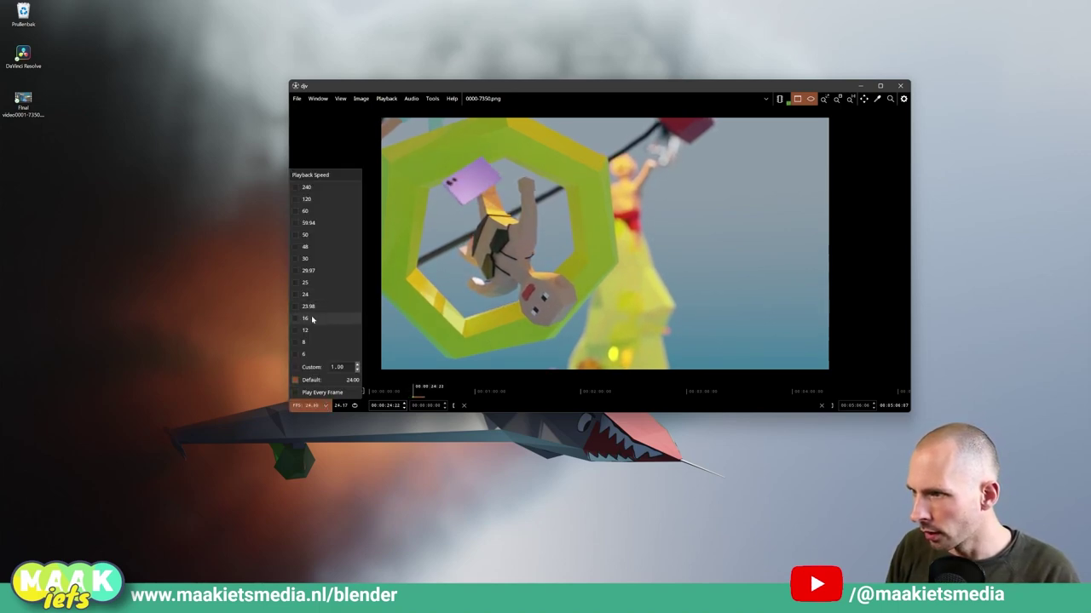
{"action": "left_click", "coordinate": [608, 266]}
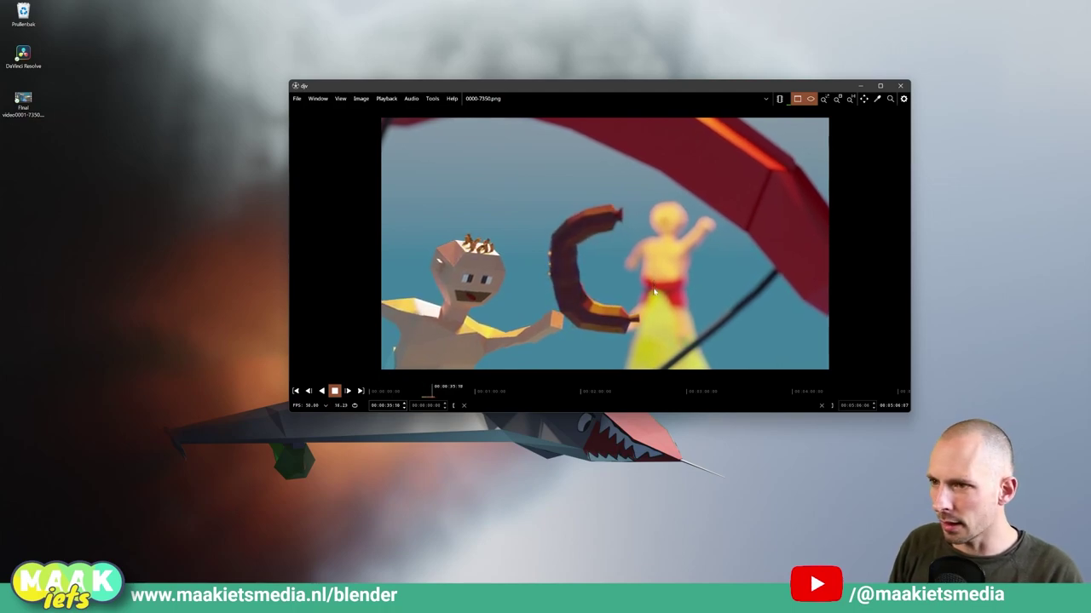
{"action": "key", "text": "space"}
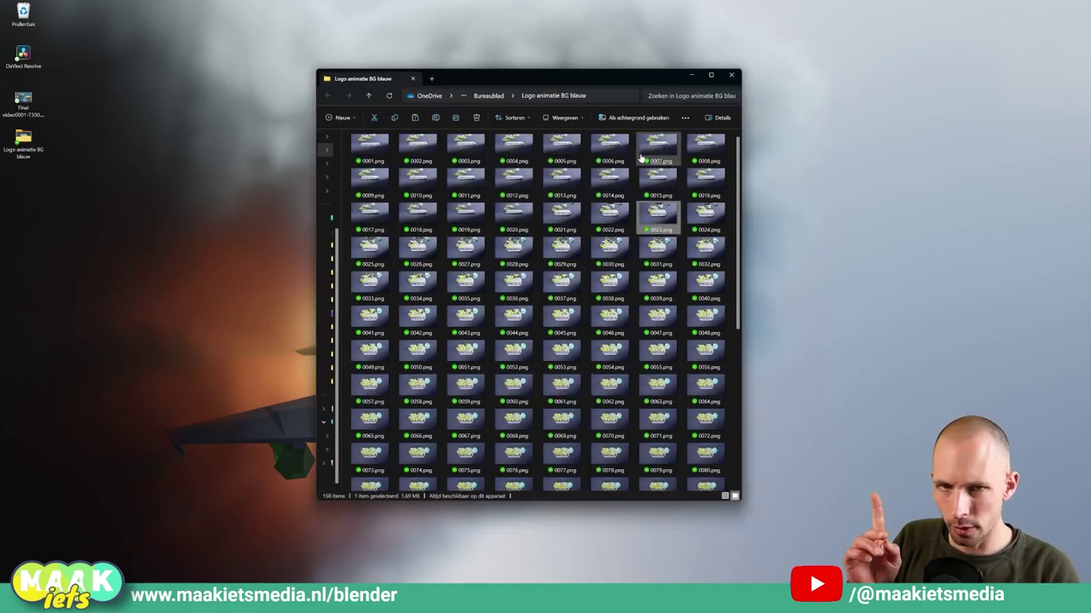
Step: Select frames 0038, 0037, 0117 and 0045 in the Logo animatie BG blauw folder
{"action": "left_click", "coordinate": [593, 317]}
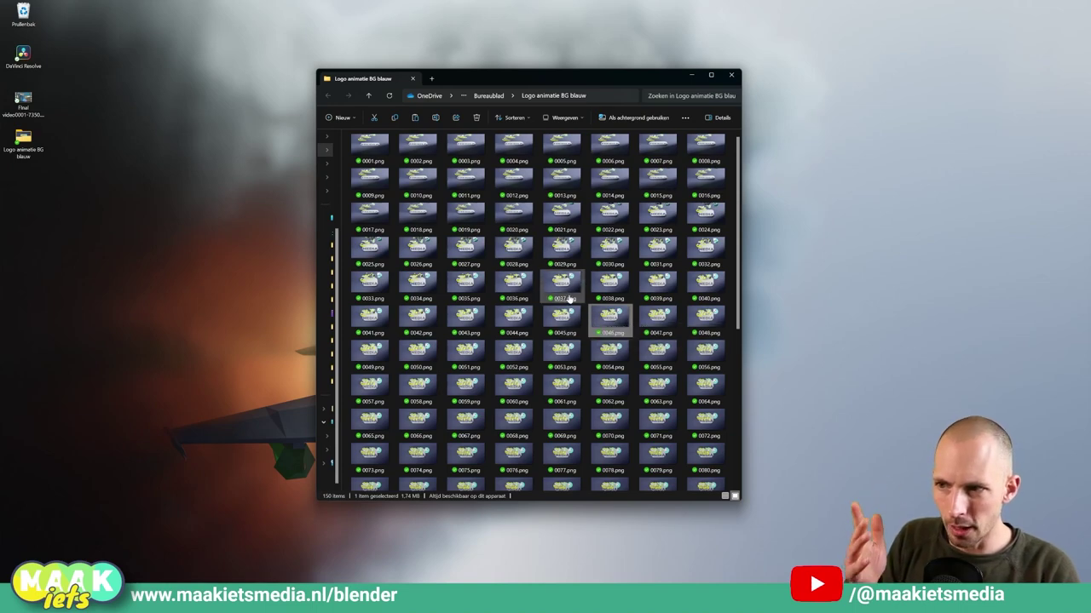
{"action": "left_click", "coordinate": [569, 298]}
{"action": "scroll", "coordinate": [569, 334], "scroll_direction": "down", "scroll_amount": 5}
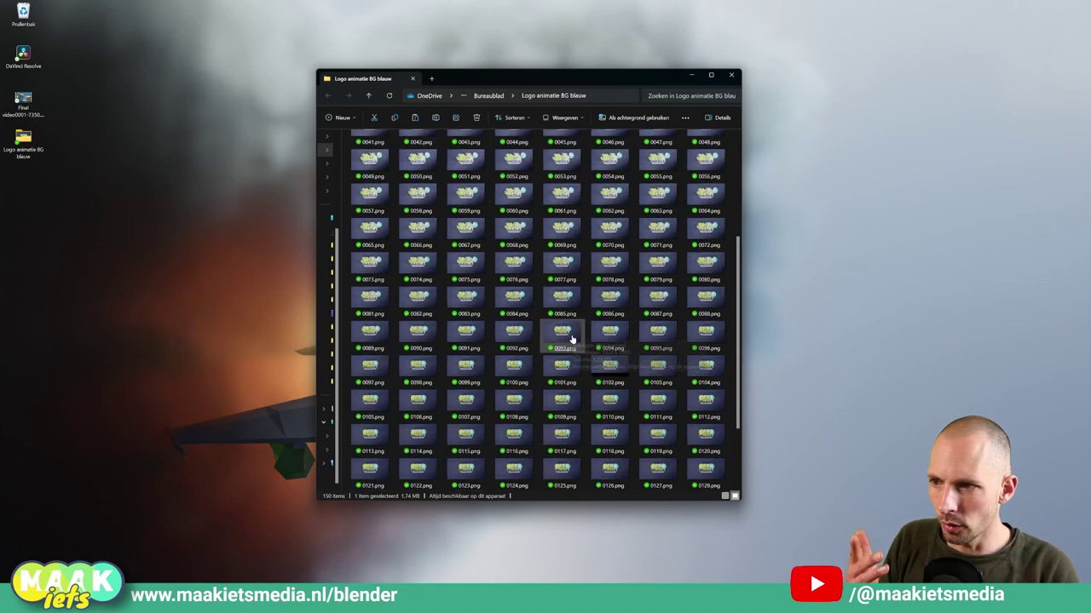
{"action": "left_click", "coordinate": [564, 334]}
{"action": "scroll", "coordinate": [597, 320], "scroll_direction": "up", "scroll_amount": 5}
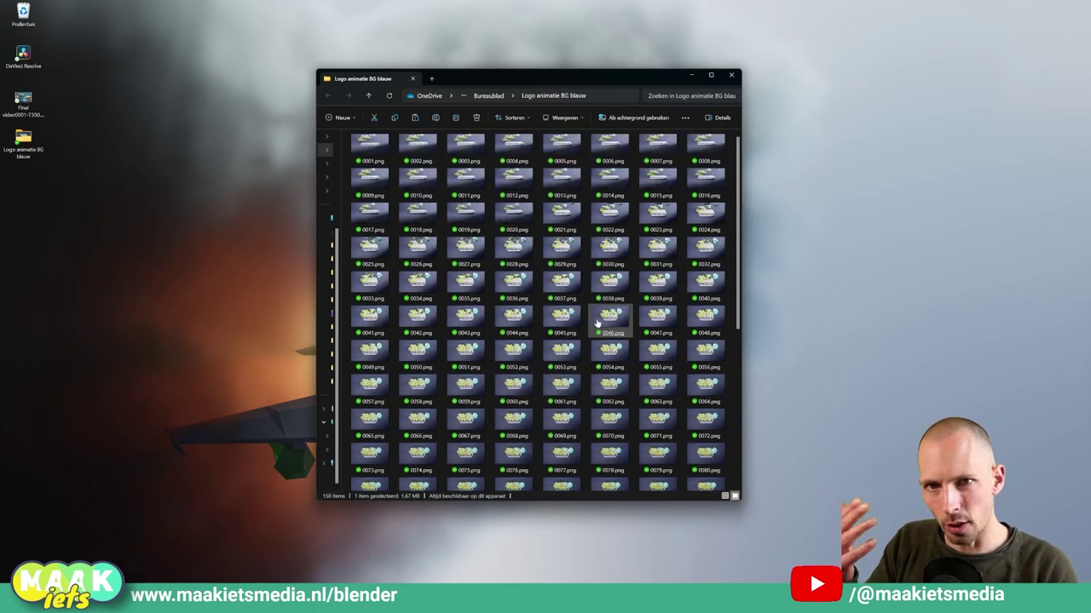
{"action": "left_click", "coordinate": [580, 320]}
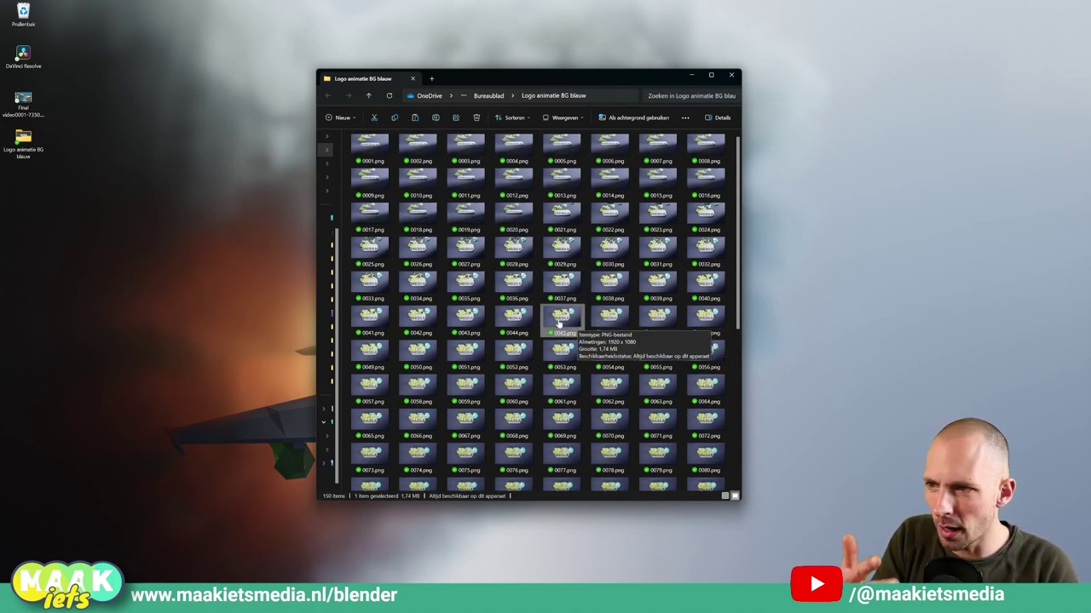
Step: Select frames 0109, 0118, 0046 and 0045, then scroll through the frame list
{"action": "scroll", "coordinate": [559, 322], "scroll_direction": "down", "scroll_amount": 5}
{"action": "left_click", "coordinate": [564, 296]}
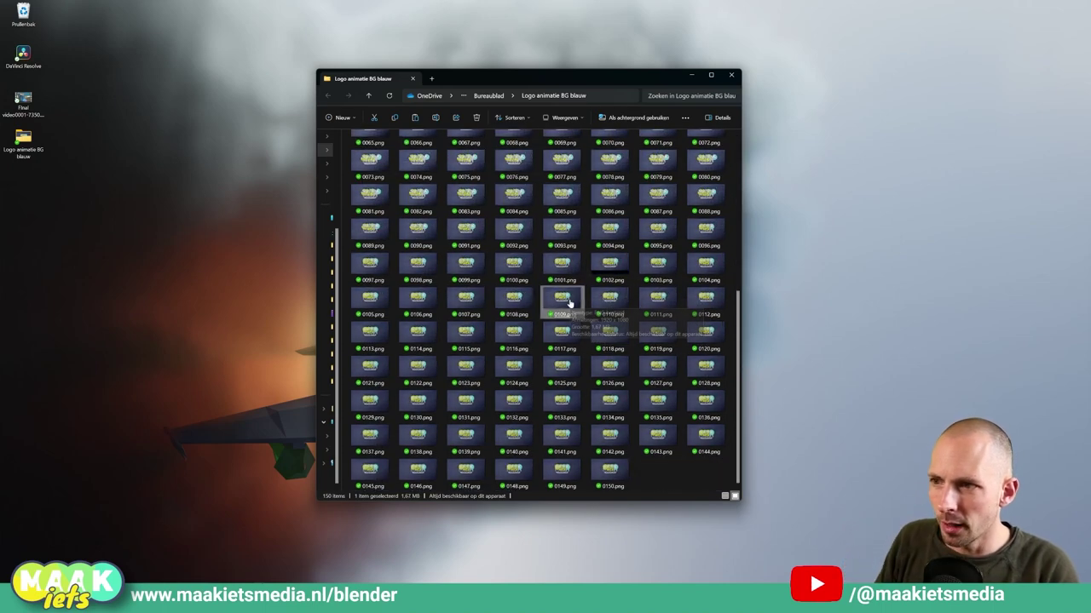
{"action": "left_click", "coordinate": [618, 332]}
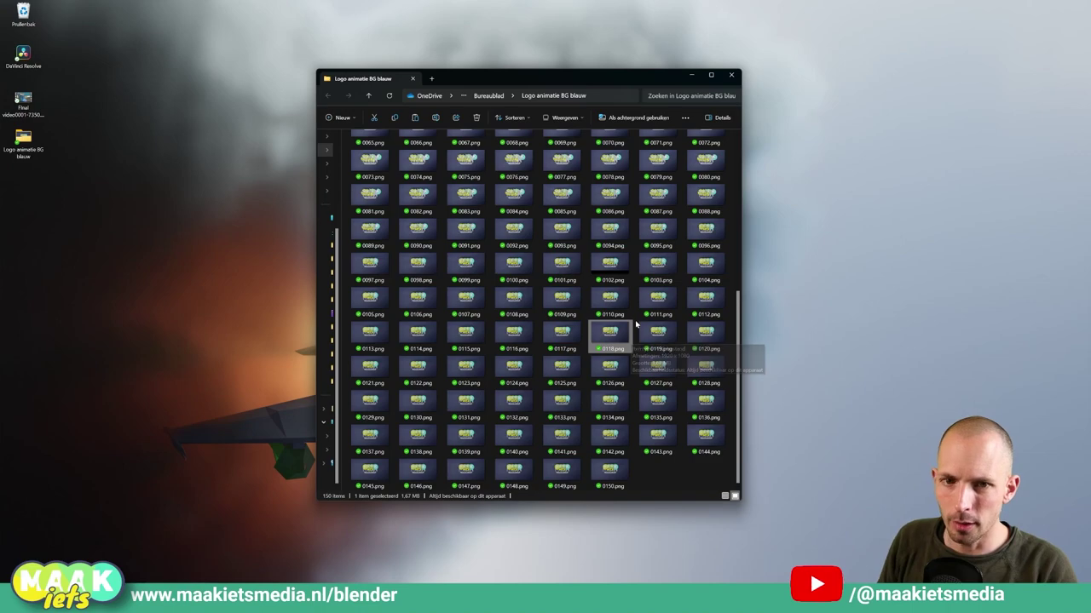
{"action": "scroll", "coordinate": [610, 325], "scroll_direction": "up", "scroll_amount": 5}
{"action": "left_click", "coordinate": [610, 325]}
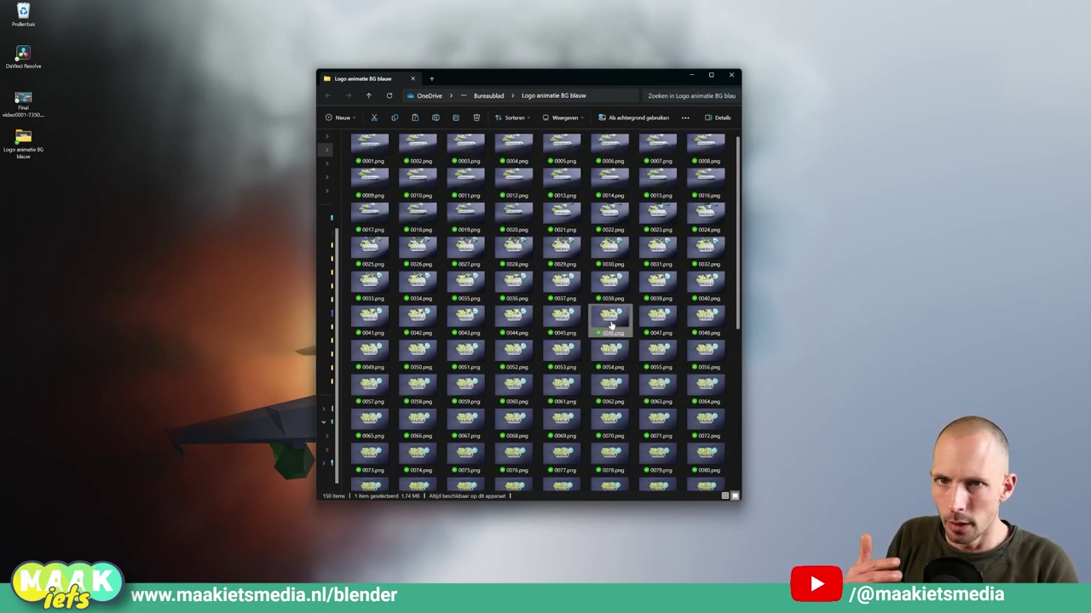
{"action": "left_click", "coordinate": [575, 318]}
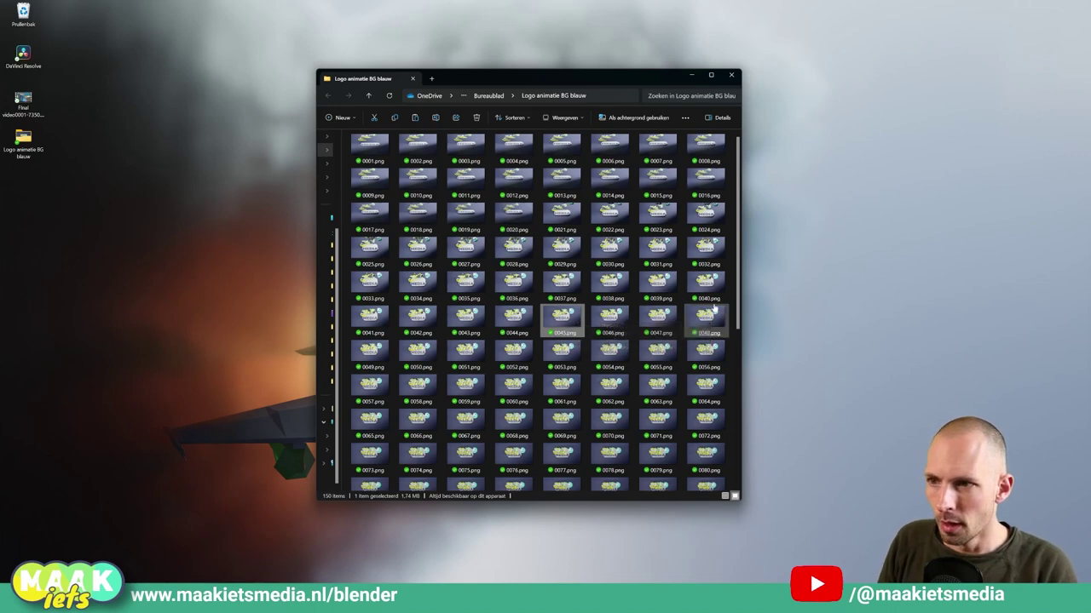
{"action": "scroll", "coordinate": [601, 230], "scroll_direction": "down", "scroll_amount": 2}
{"action": "scroll", "coordinate": [601, 230], "scroll_direction": "down", "scroll_amount": 5}
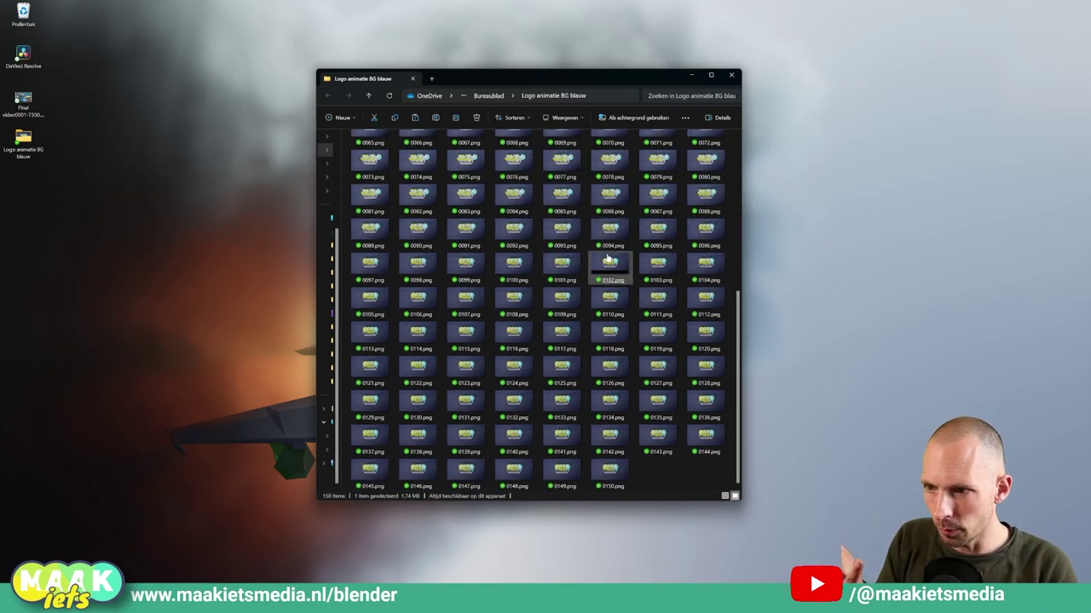
{"action": "scroll", "coordinate": [607, 268], "scroll_direction": "up", "scroll_amount": 7}
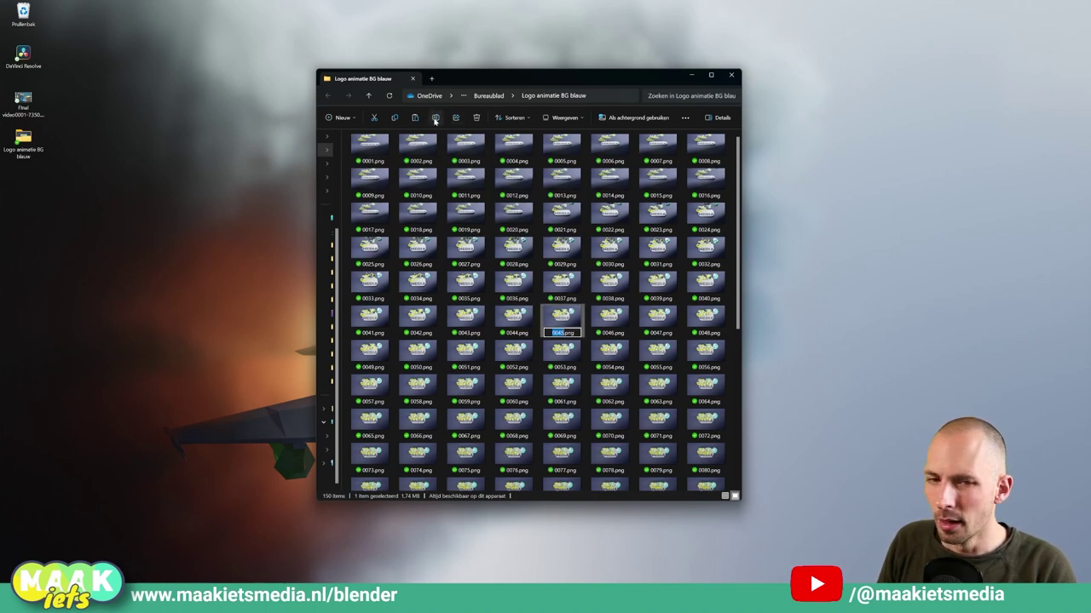
Step: Make the File Explorer window taller so more of the PNG frames are visible
{"action": "left_click", "coordinate": [731, 296]}
{"action": "scroll", "coordinate": [635, 330], "scroll_direction": "down", "scroll_amount": 5}
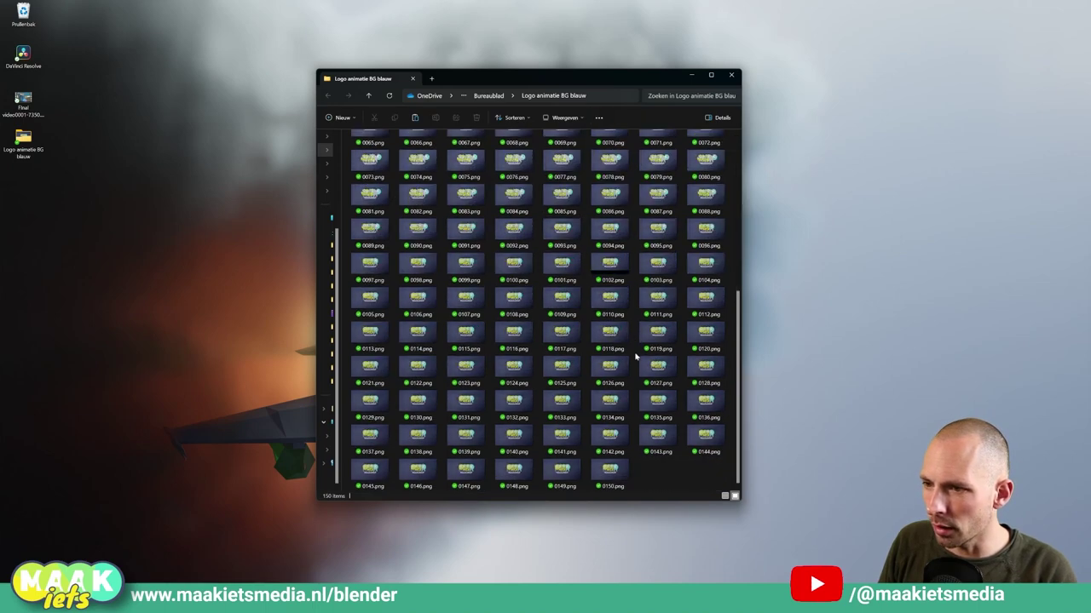
{"action": "left_click_drag", "start_coordinate": [627, 502], "coordinate": [630, 521]}
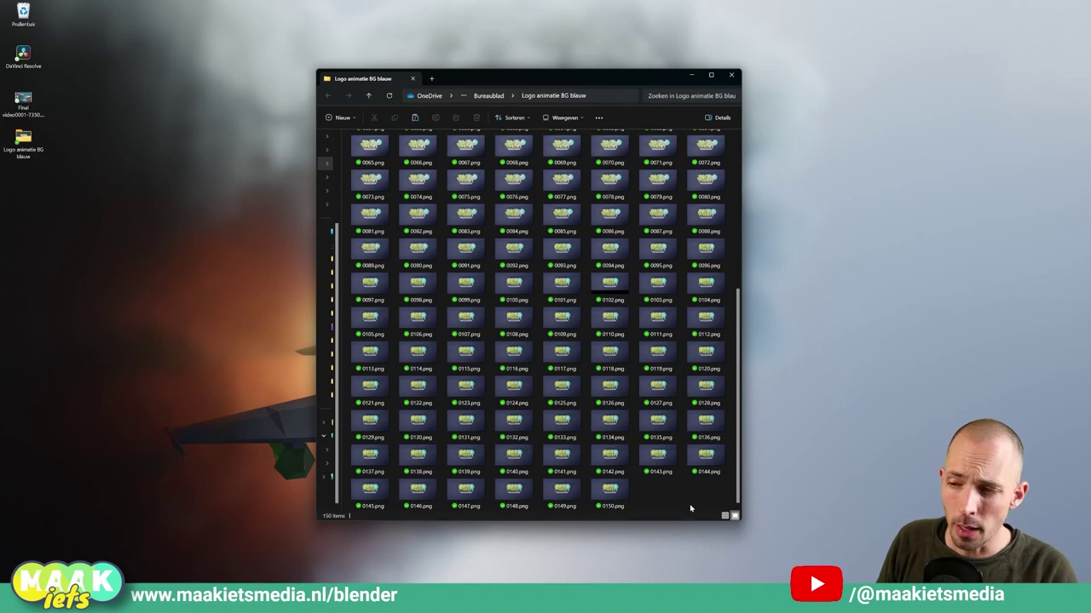
{"action": "scroll", "coordinate": [696, 503], "scroll_direction": "up", "scroll_amount": 5}
{"action": "left_click", "coordinate": [499, 299]}
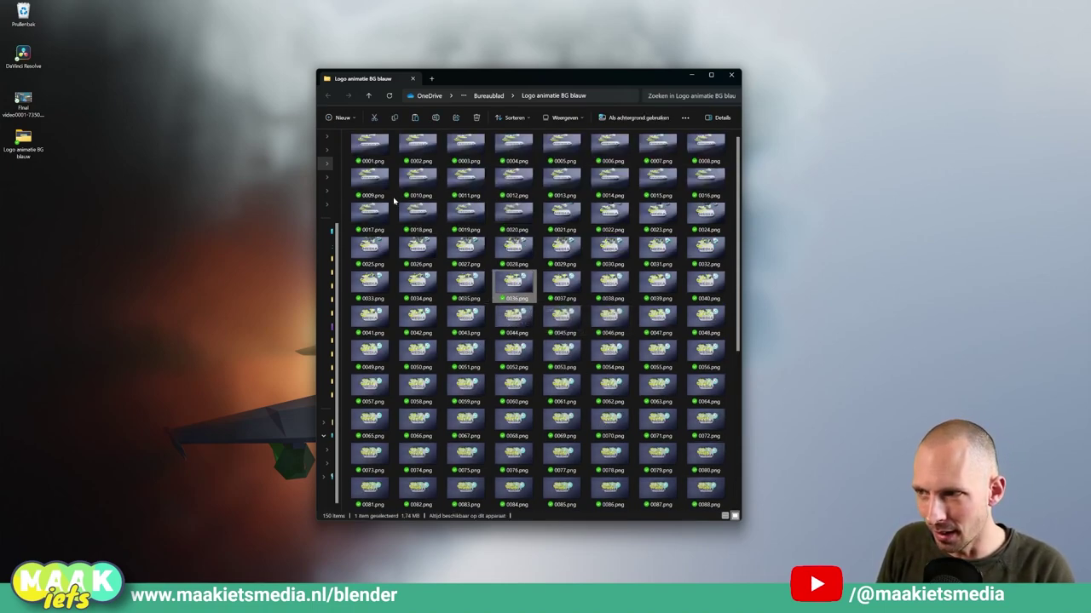
{"action": "left_click", "coordinate": [346, 149]}
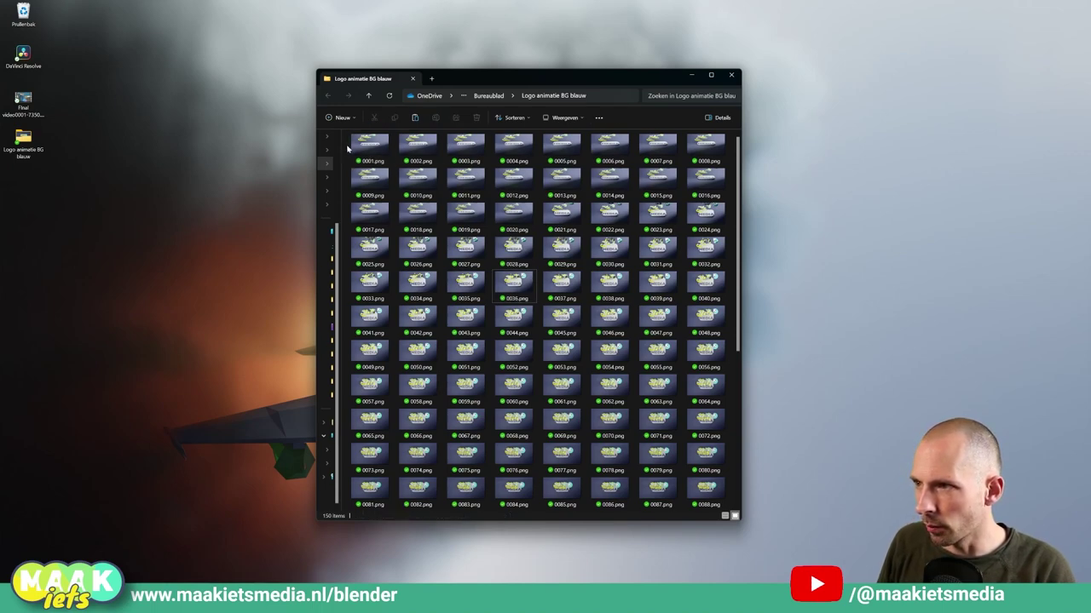
{"action": "left_click", "coordinate": [381, 180]}
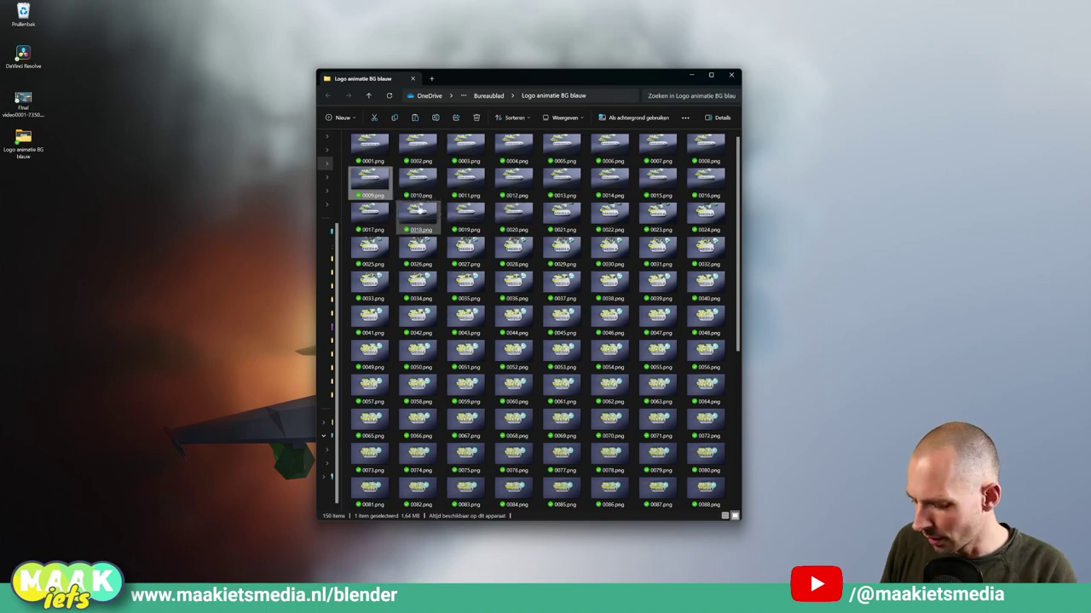
Step: Select all the frames and batch-rename them to Logo (1).png through Logo (150).png
{"action": "key", "text": "ctrl+a"}
{"action": "left_click", "coordinate": [480, 215], "text": "ctrl"}
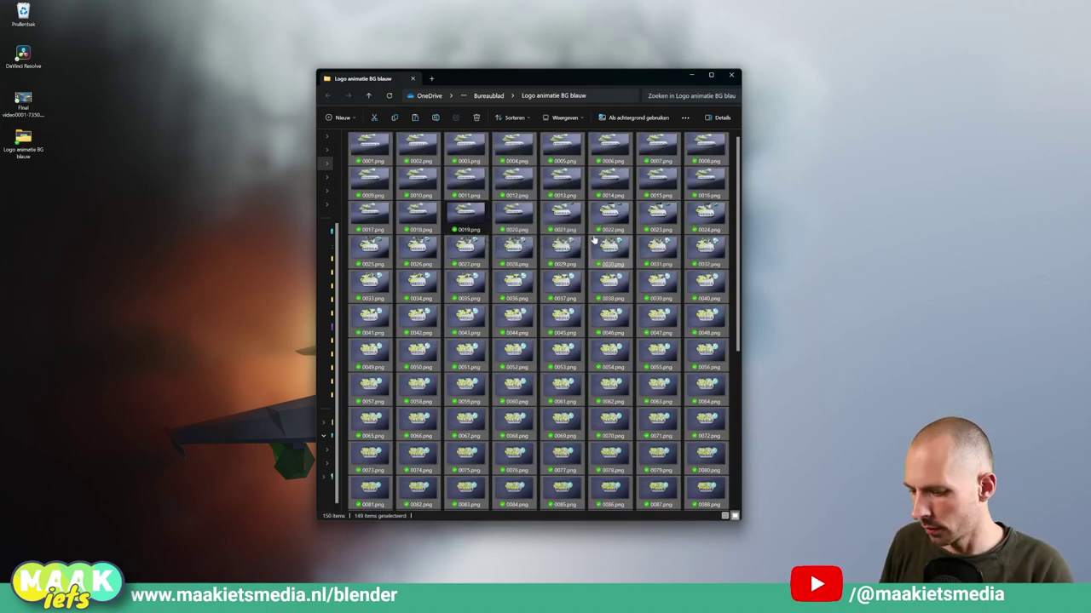
{"action": "scroll", "coordinate": [521, 240], "scroll_direction": "down", "scroll_amount": 5}
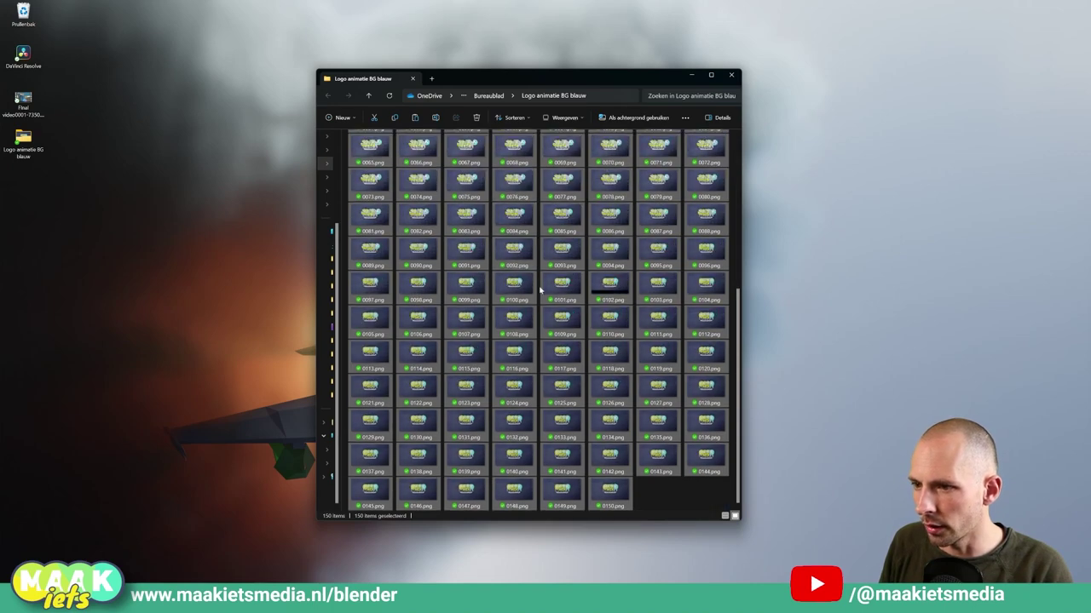
{"action": "scroll", "coordinate": [568, 283], "scroll_direction": "up", "scroll_amount": 5}
{"action": "type", "text": "Logo.png"}
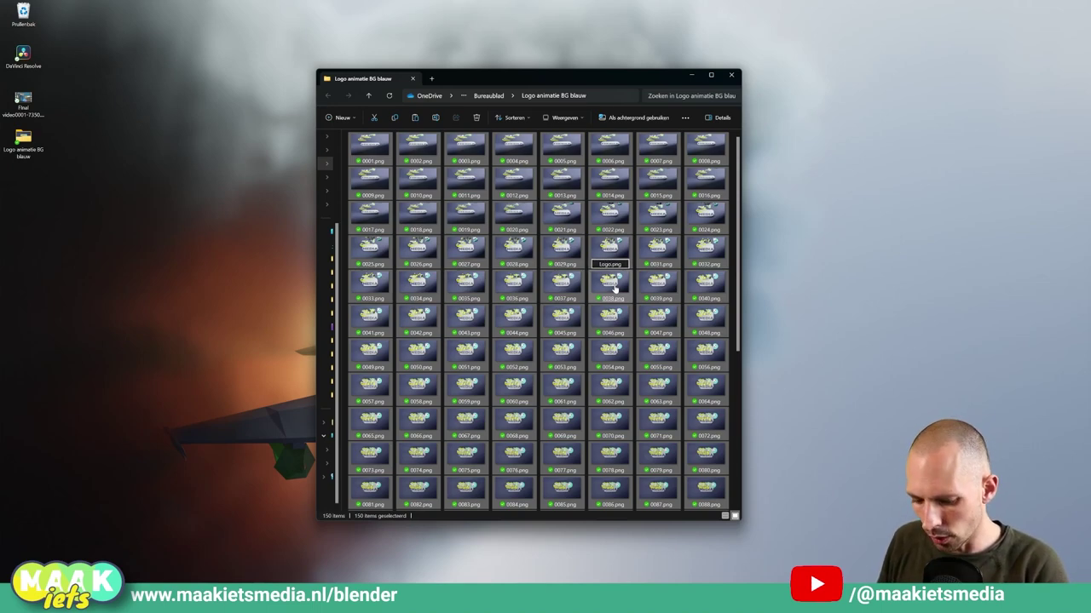
{"action": "key", "text": "Return"}
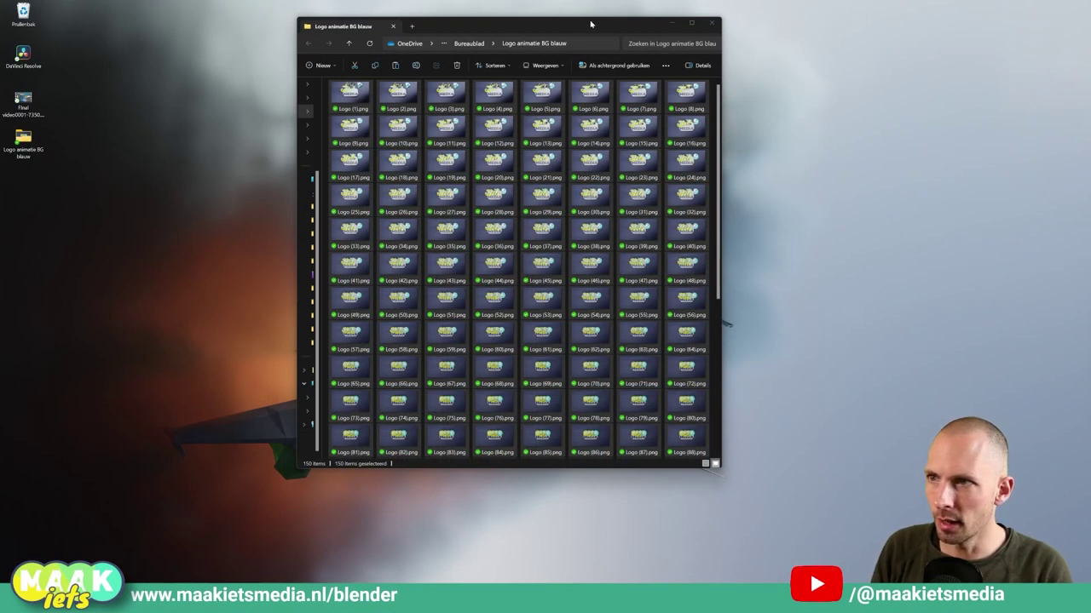
{"action": "left_click_drag", "start_coordinate": [623, 25], "coordinate": [589, 63]}
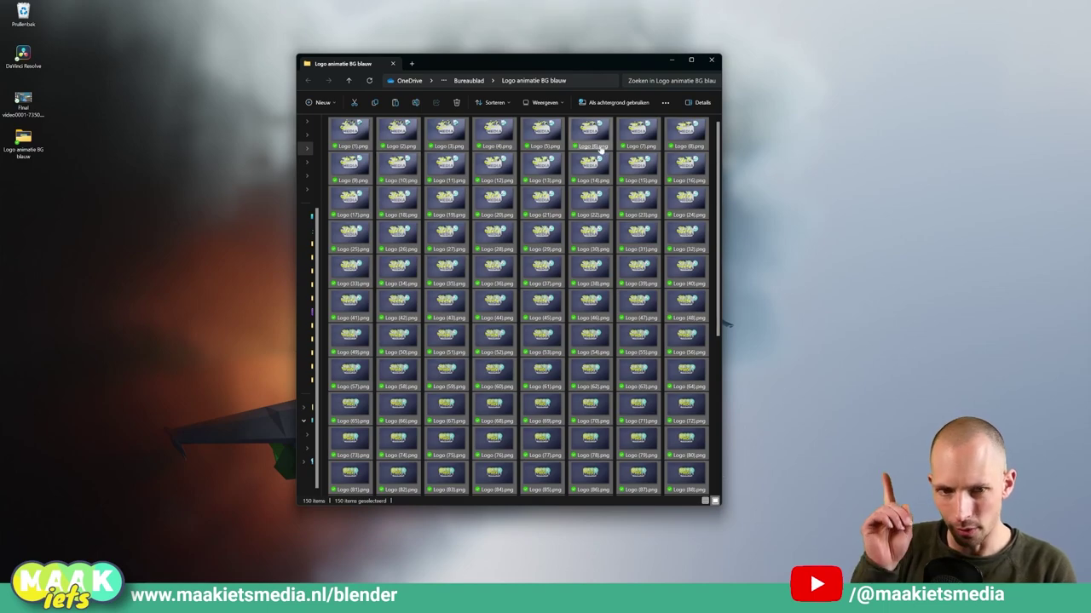